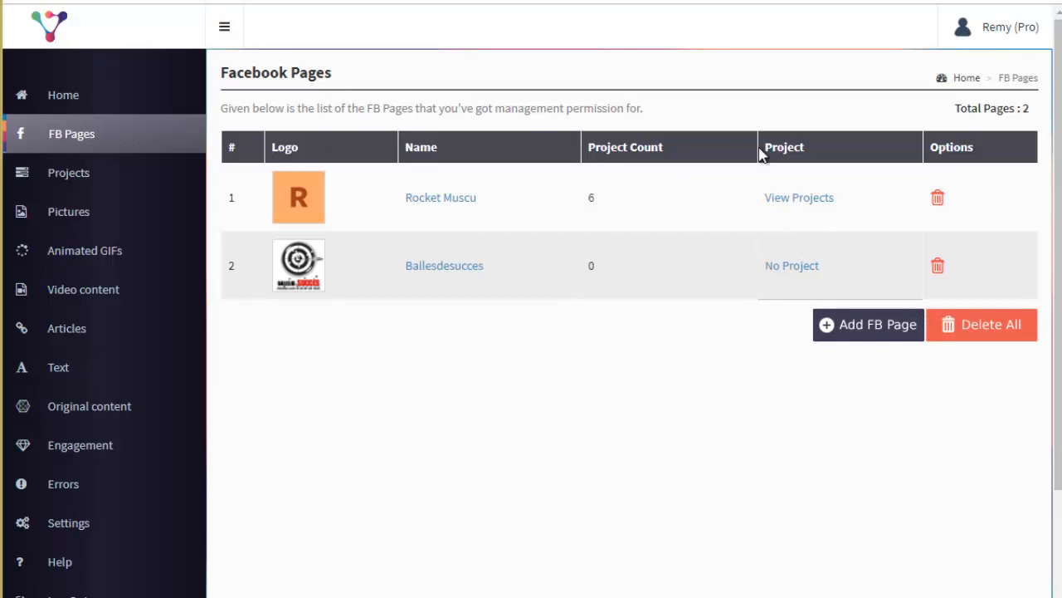
Step: Add the Rocket Muscu page from the list of Facebook pages the account can manage
{"action": "left_click", "coordinate": [880, 341]}
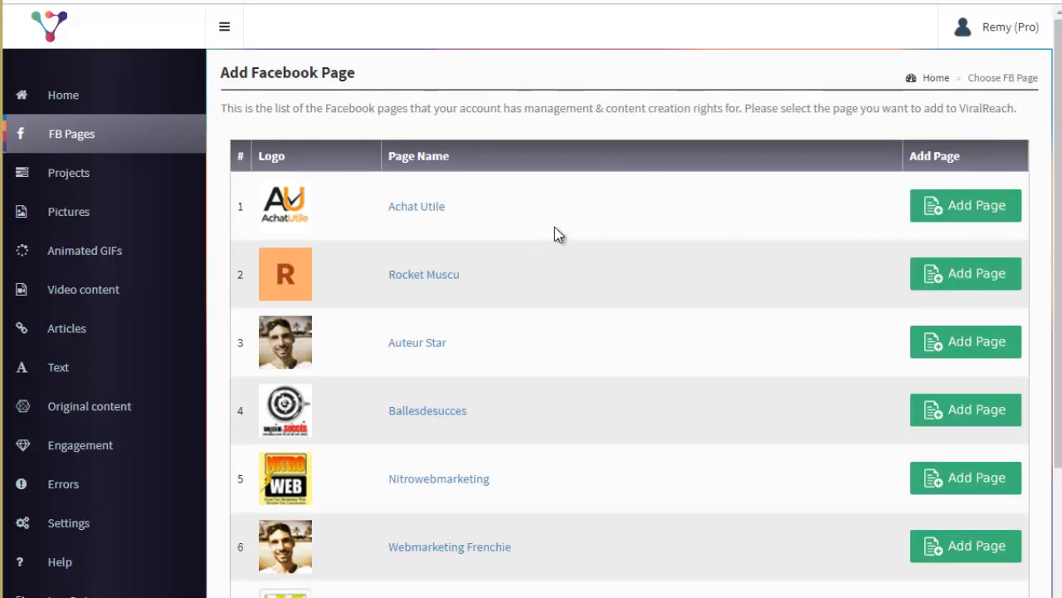
{"action": "scroll", "coordinate": [554, 226], "scroll_direction": "down", "scroll_amount": 2}
{"action": "scroll", "coordinate": [529, 194], "scroll_direction": "up", "scroll_amount": 1}
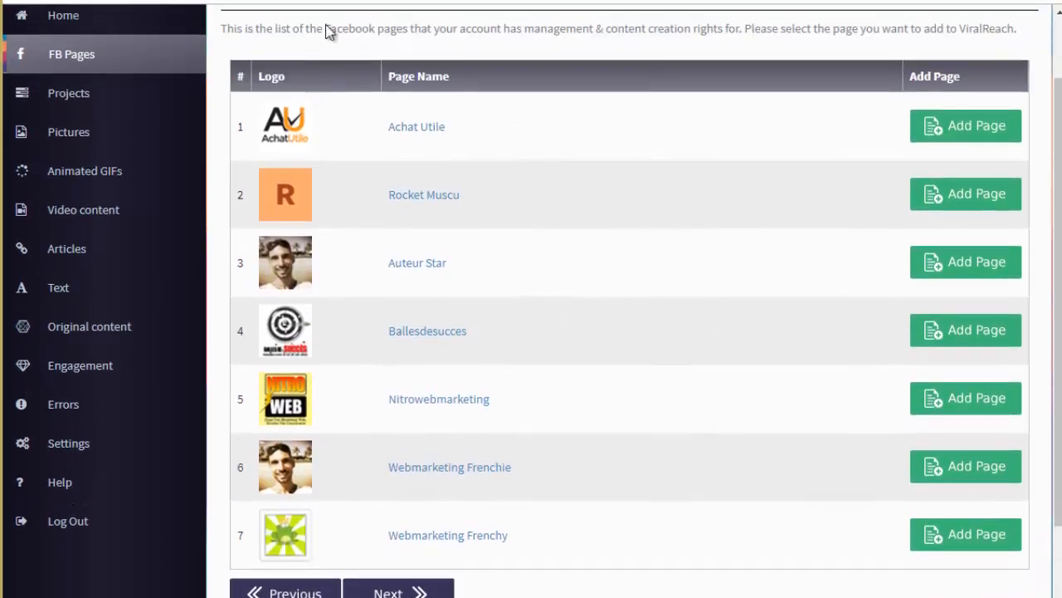
{"action": "left_click", "coordinate": [959, 199]}
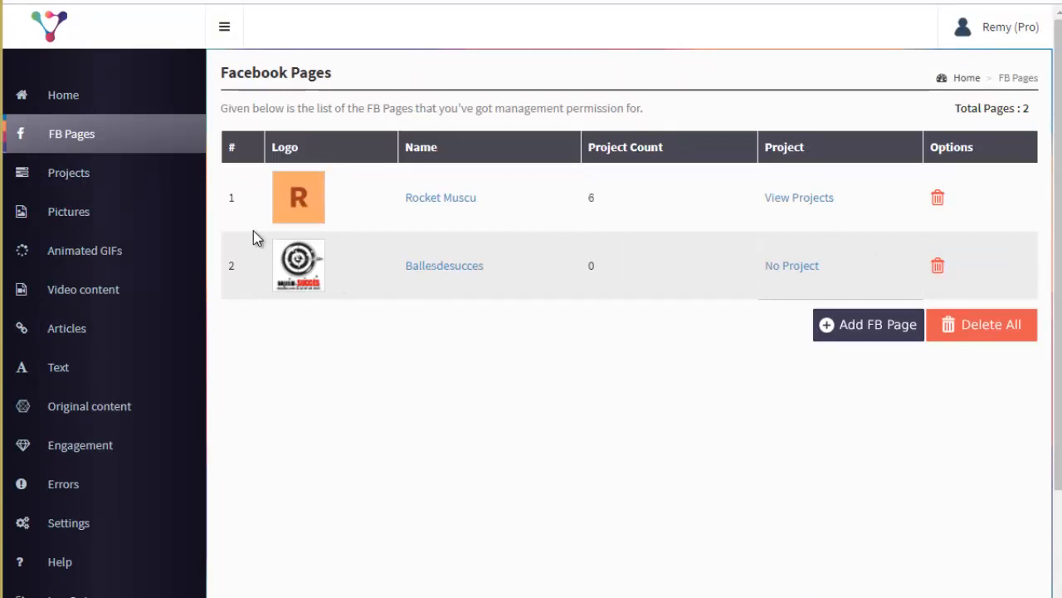
Step: Open the Rocket Muscu project "Images inspirantes musculation" for editing
{"action": "left_click", "coordinate": [85, 179]}
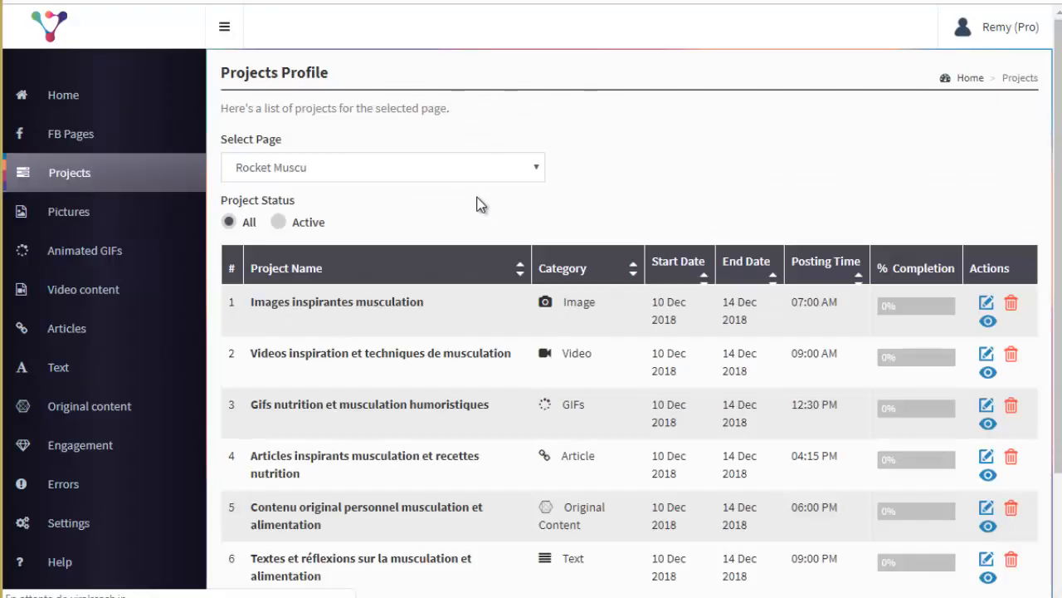
{"action": "scroll", "coordinate": [477, 223], "scroll_direction": "down", "scroll_amount": 2}
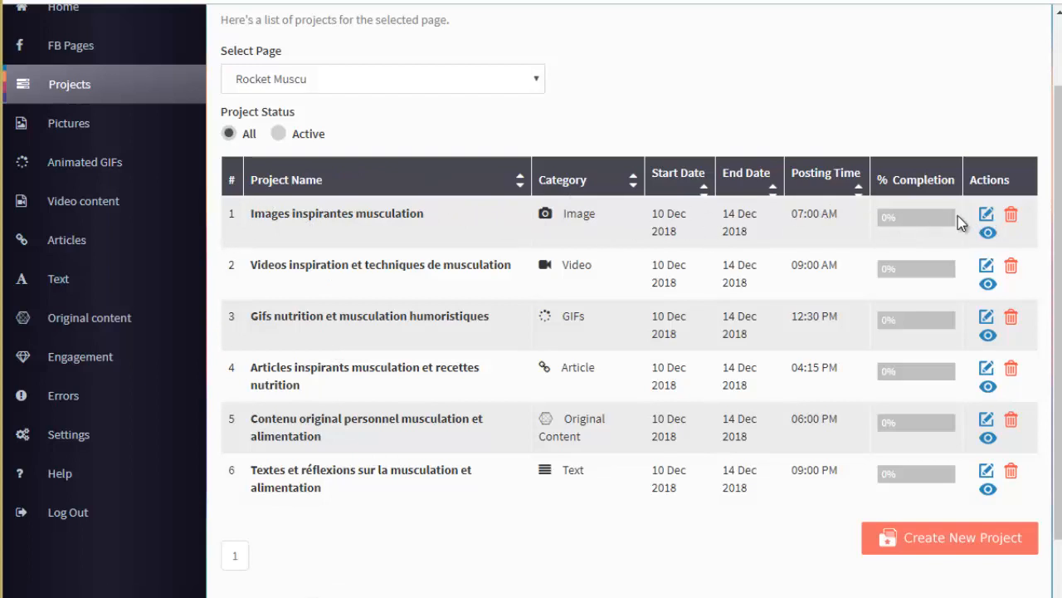
{"action": "left_click", "coordinate": [986, 215]}
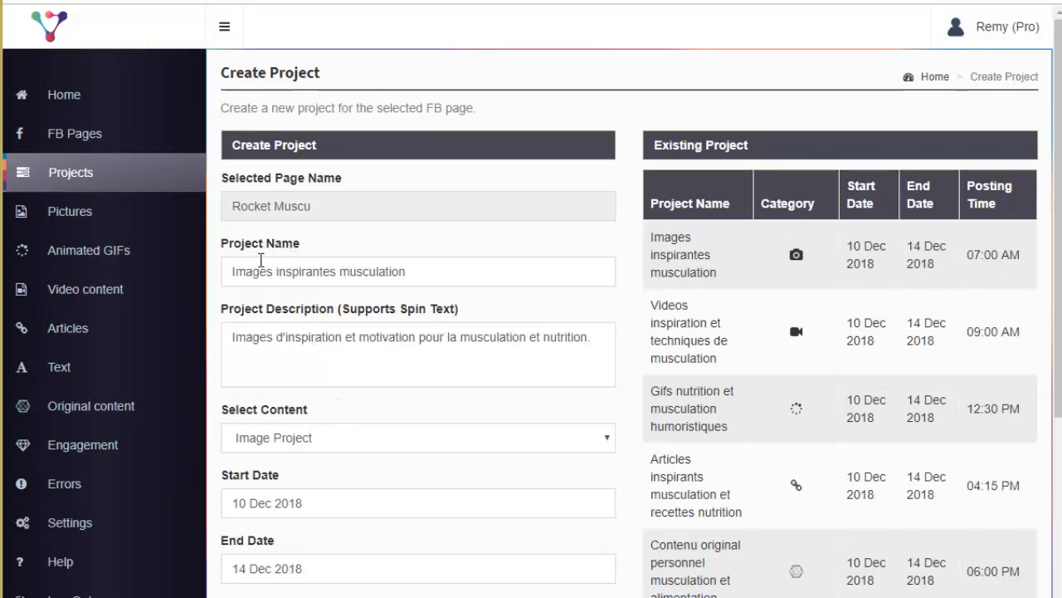
{"action": "scroll", "coordinate": [265, 251], "scroll_direction": "down", "scroll_amount": 1}
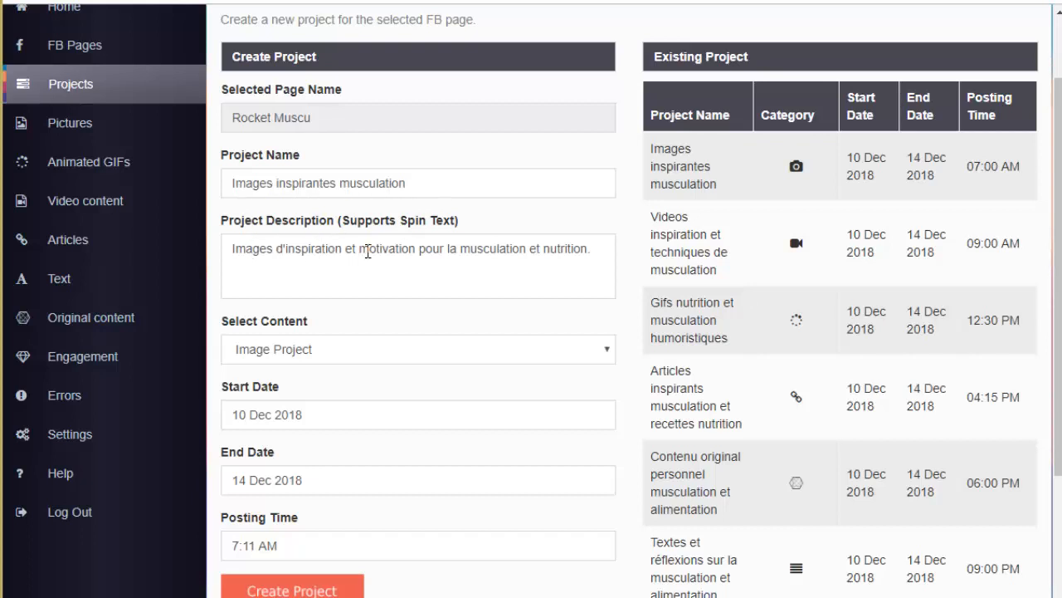
Step: Review the project's description text and the content types available for it
{"action": "left_click_drag", "start_coordinate": [246, 249], "coordinate": [588, 249]}
{"action": "scroll", "coordinate": [365, 335], "scroll_direction": "down", "scroll_amount": 1}
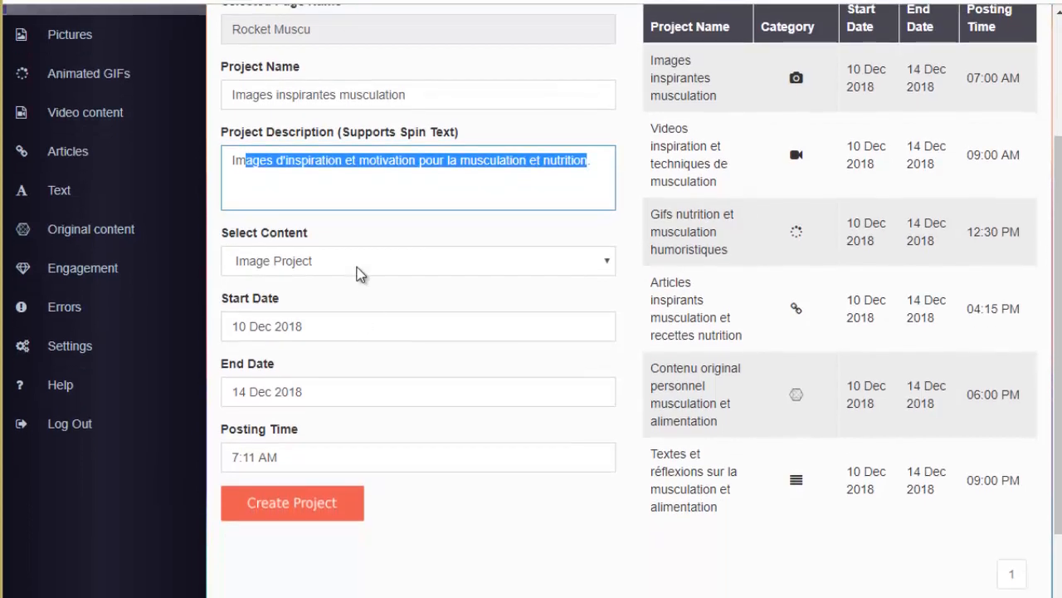
{"action": "left_click", "coordinate": [584, 262]}
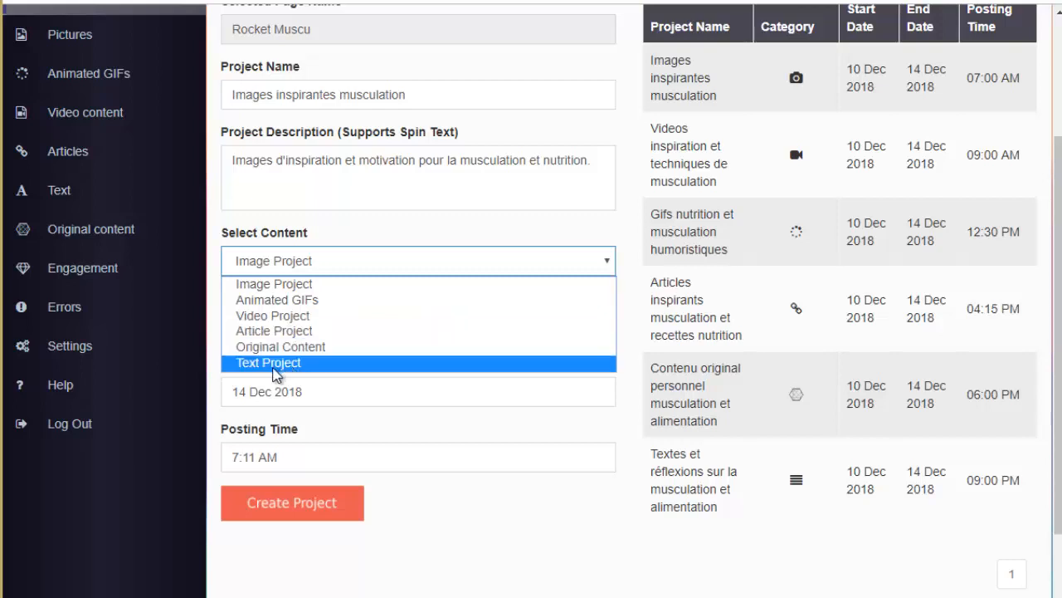
{"action": "left_click", "coordinate": [629, 392]}
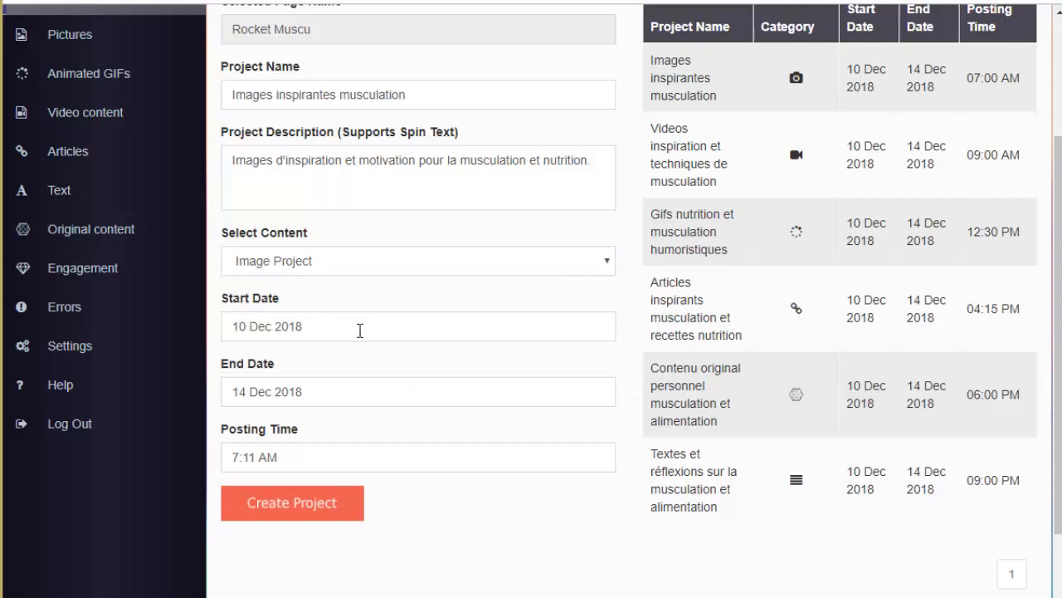
Step: Check the start date calendar and set the project's end date to 14 Dec 2018
{"action": "left_click", "coordinate": [359, 330]}
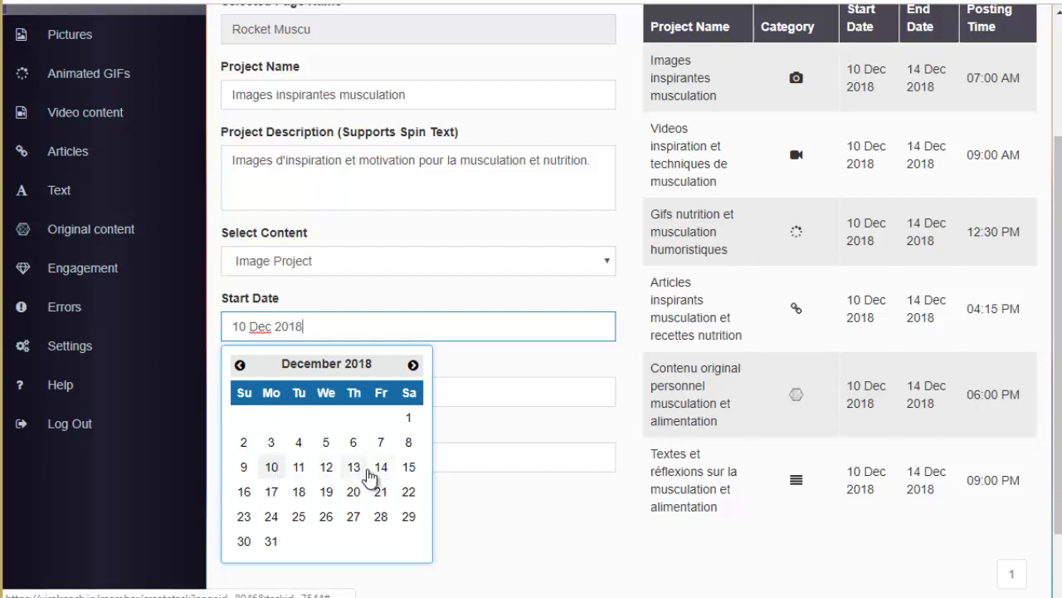
{"action": "left_click", "coordinate": [629, 435]}
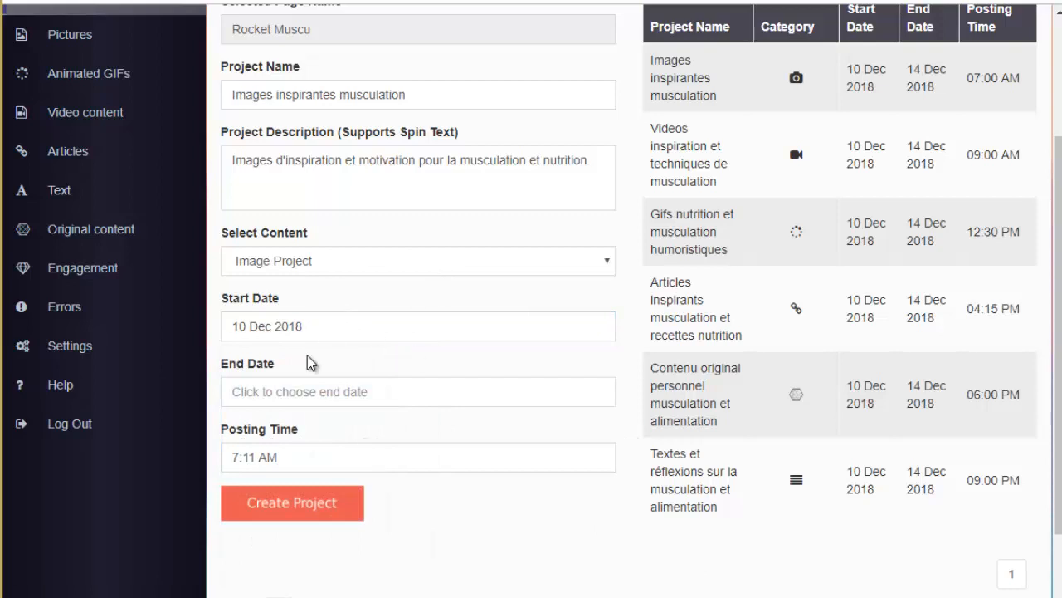
{"action": "left_click", "coordinate": [283, 397]}
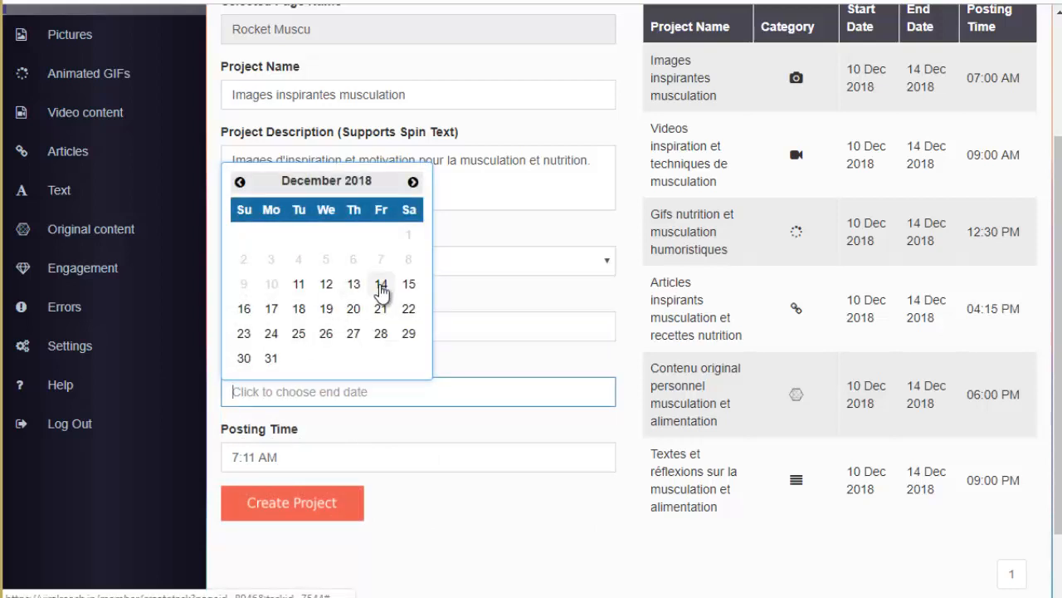
{"action": "left_click", "coordinate": [381, 286]}
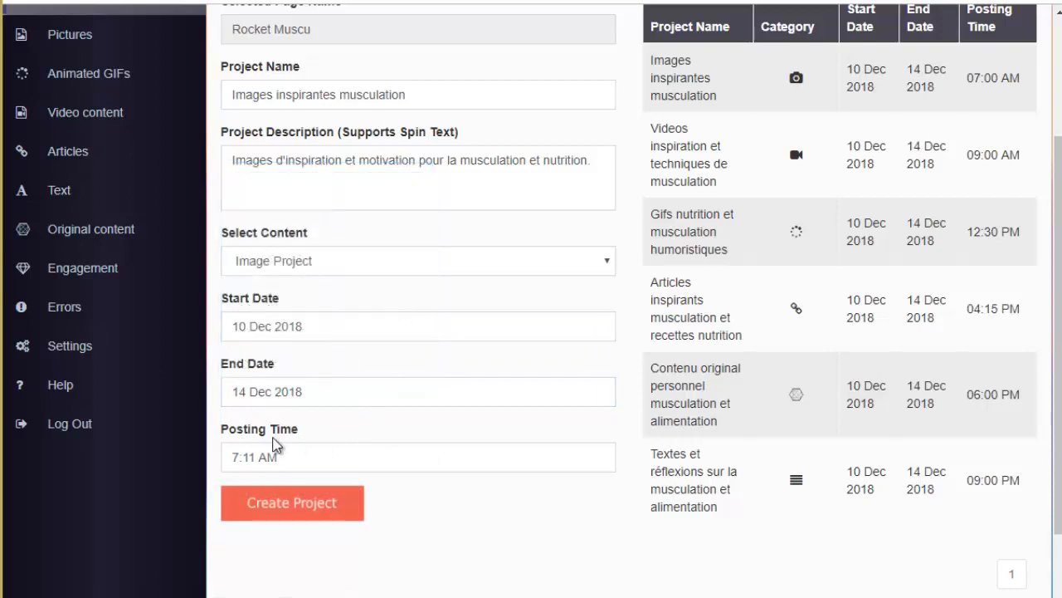
Step: Set the image project's posting time to 7:00 AM and save the project
{"action": "left_click", "coordinate": [257, 459]}
{"action": "double_click", "coordinate": [369, 400]}
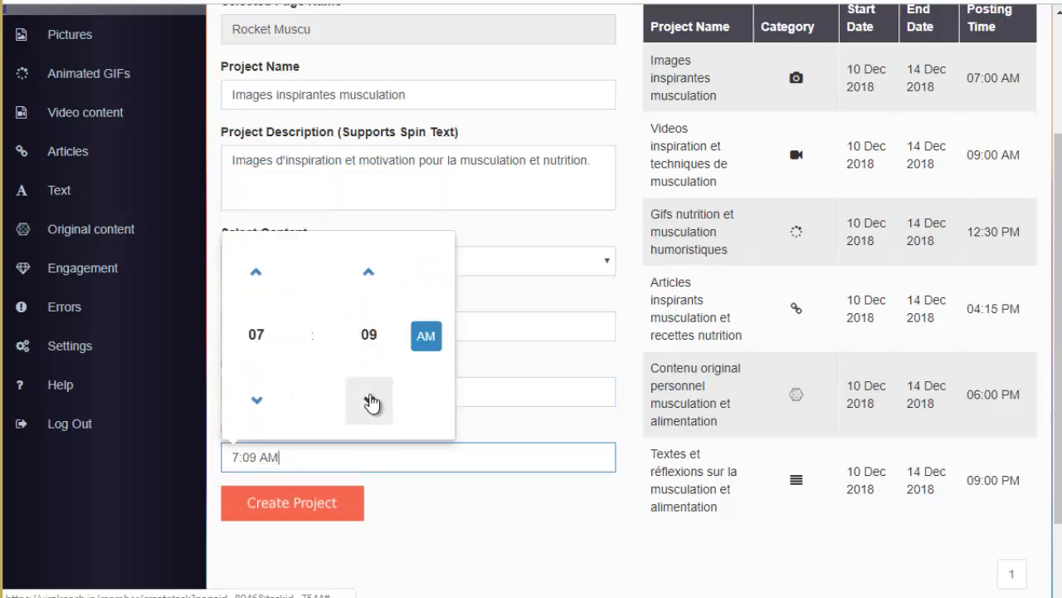
{"action": "triple_click", "coordinate": [369, 400]}
{"action": "left_click", "coordinate": [370, 275]}
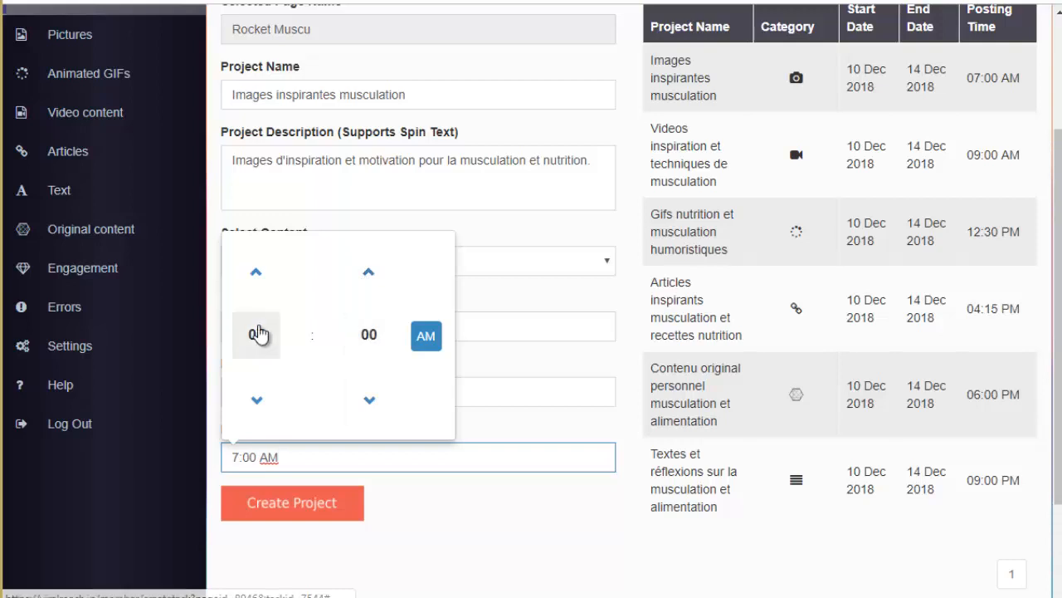
{"action": "left_click", "coordinate": [342, 511]}
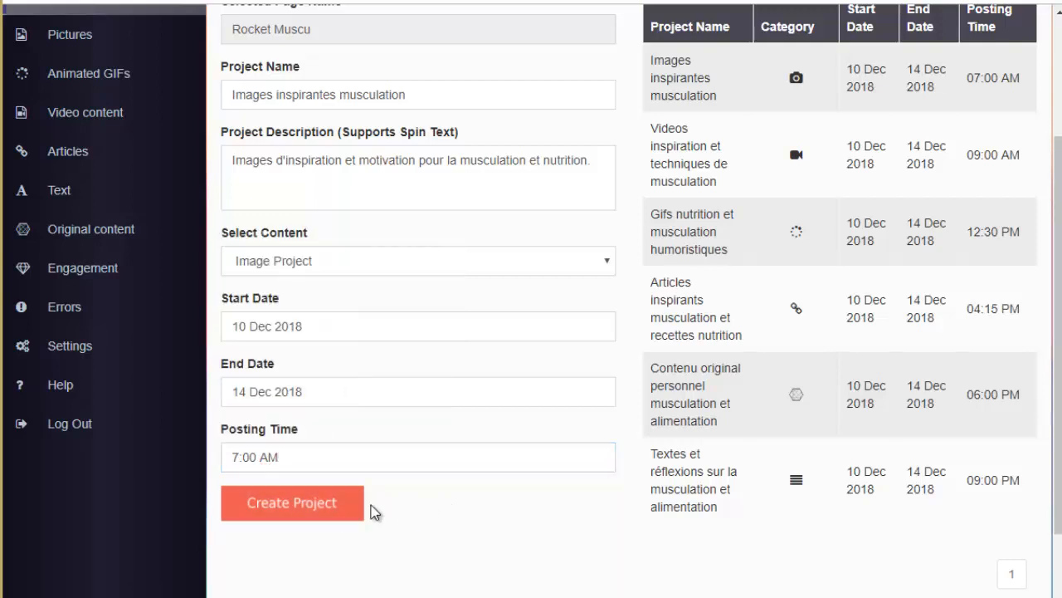
{"action": "left_click", "coordinate": [303, 508]}
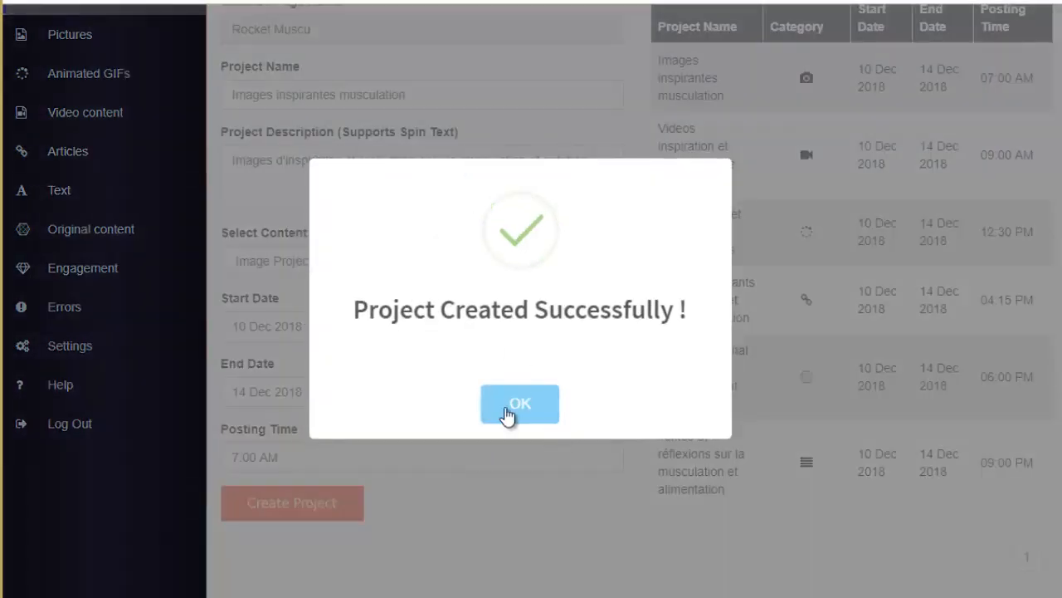
{"action": "left_click", "coordinate": [506, 409]}
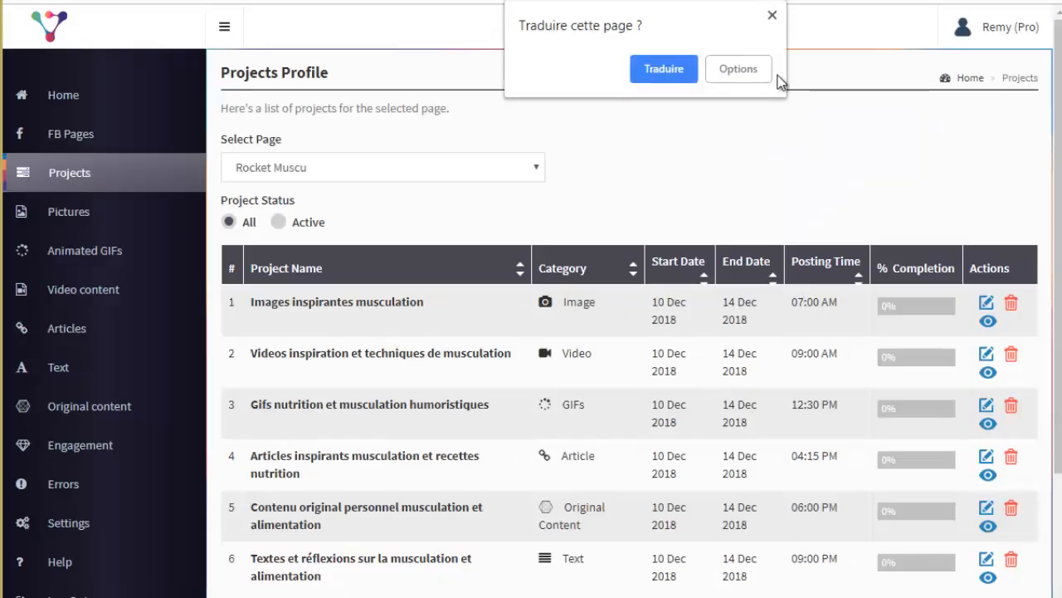
Step: View the project list of the Ballesdesucces page and return to the Rocket Muscu projects
{"action": "scroll", "coordinate": [345, 369], "scroll_direction": "down", "scroll_amount": 1}
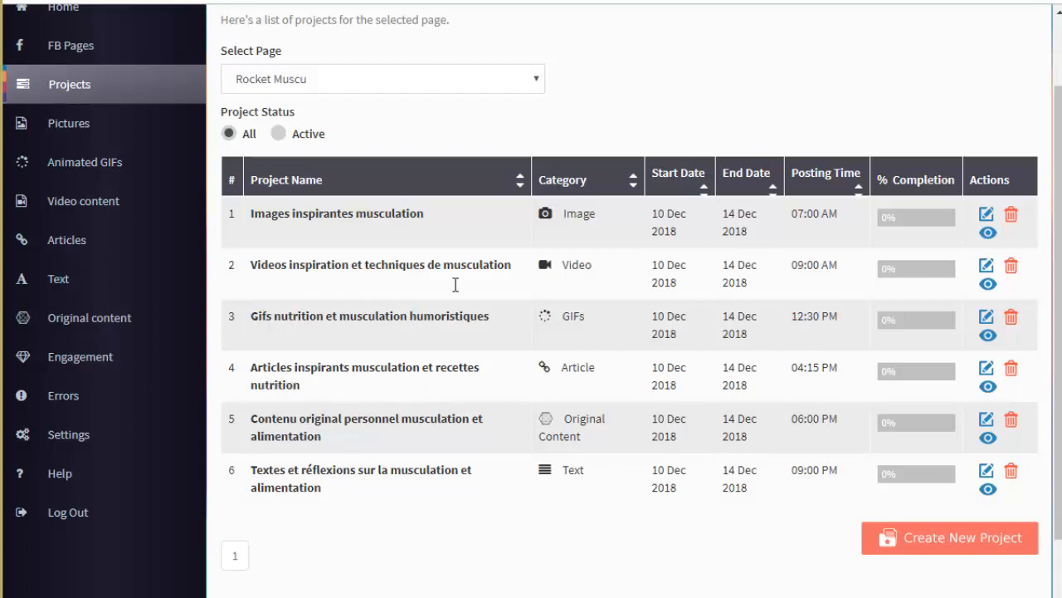
{"action": "left_click", "coordinate": [439, 81]}
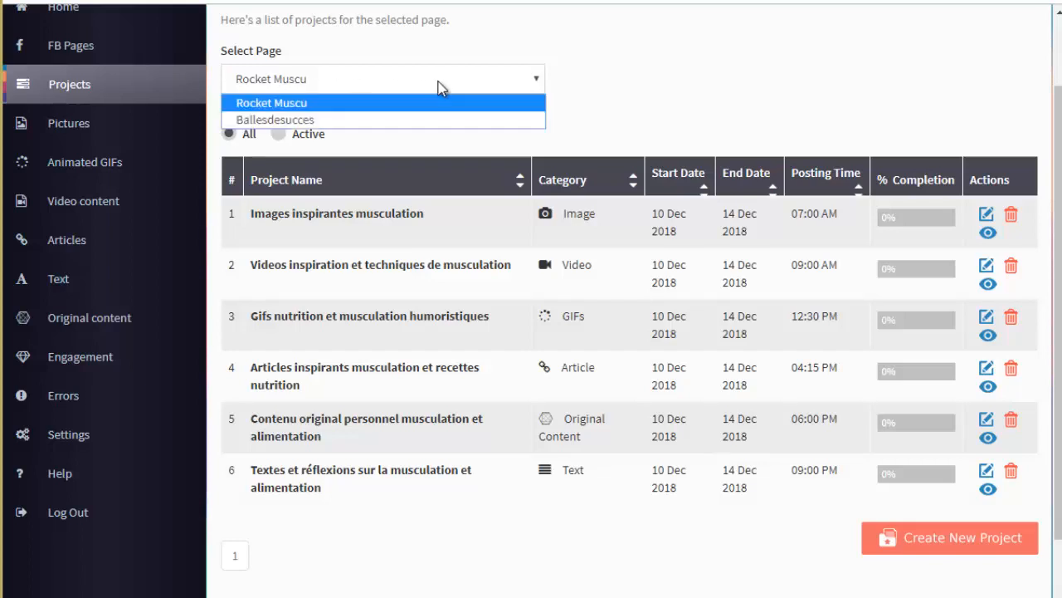
{"action": "left_click", "coordinate": [371, 88]}
{"action": "left_click", "coordinate": [379, 82]}
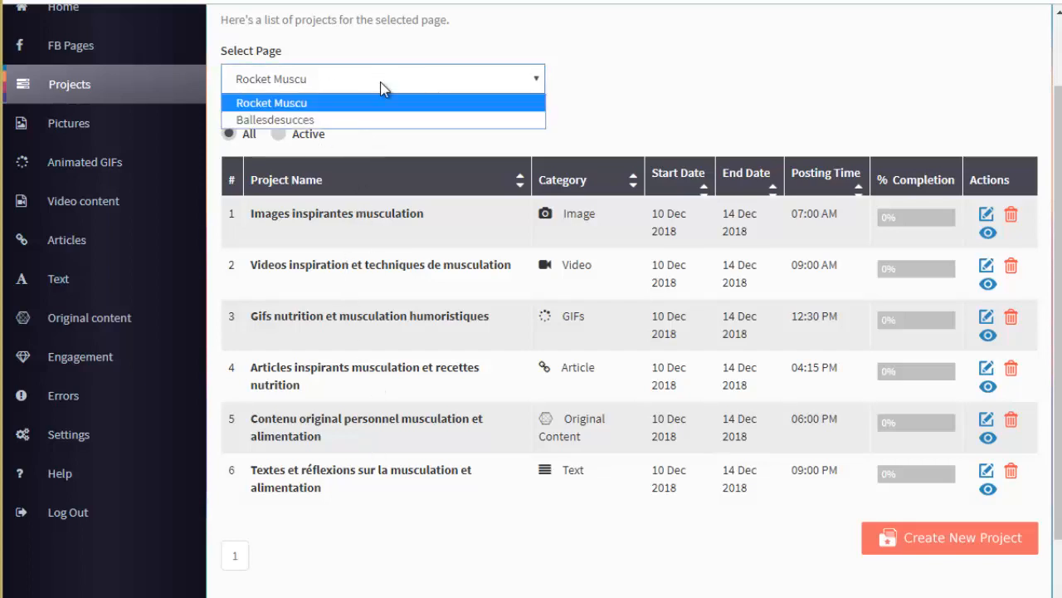
{"action": "left_click", "coordinate": [336, 122]}
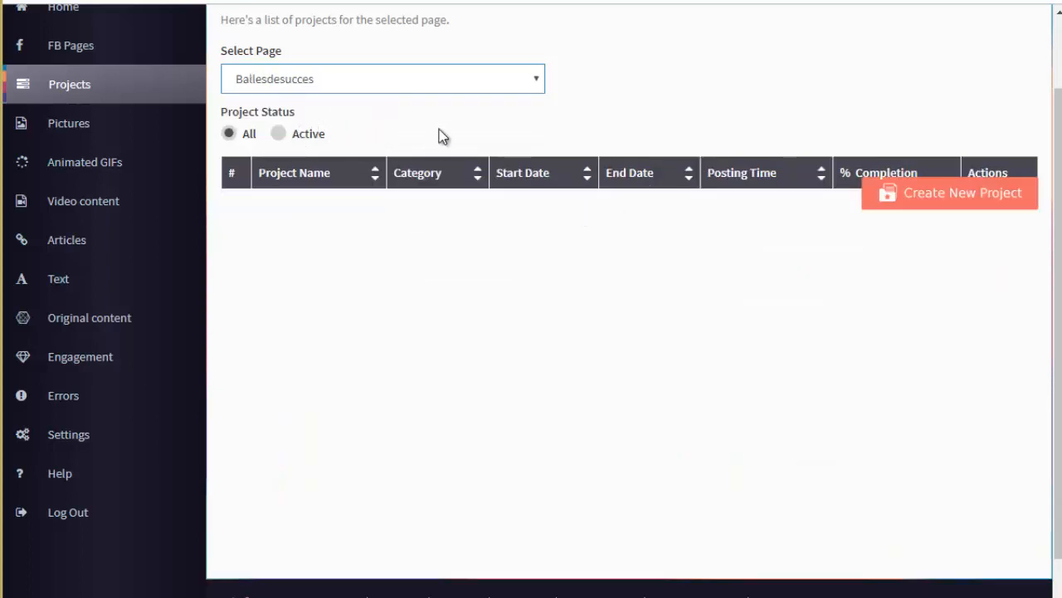
{"action": "left_click", "coordinate": [495, 83]}
{"action": "left_click", "coordinate": [378, 102]}
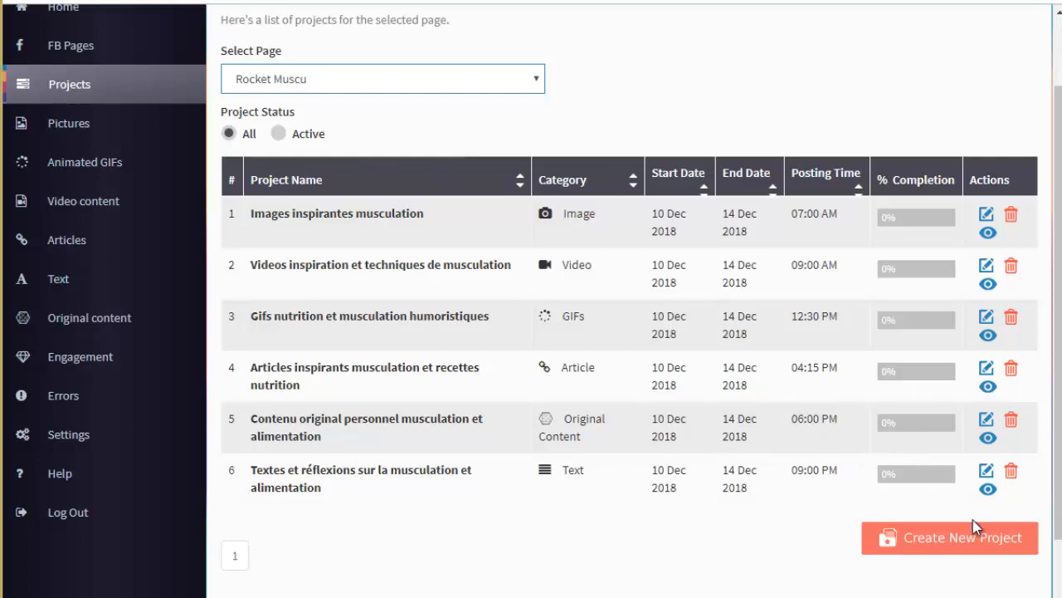
Step: Start a new project named "Video Musculation Spécial Femmes" with the description "Techniques de musculation spéciales femmes pour progresser rapidement."
{"action": "left_click", "coordinate": [952, 546]}
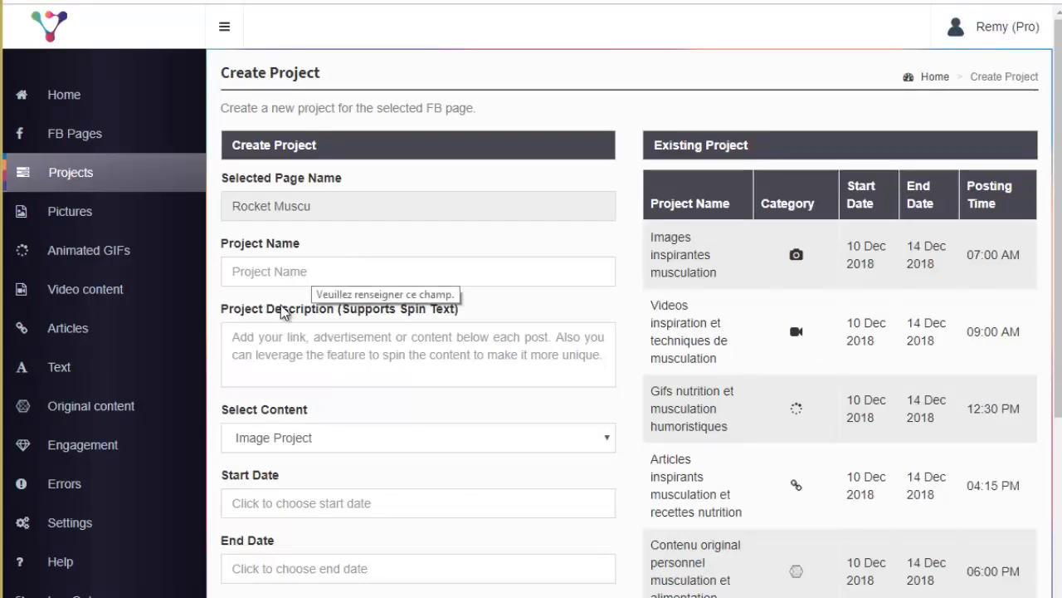
{"action": "left_click", "coordinate": [266, 267]}
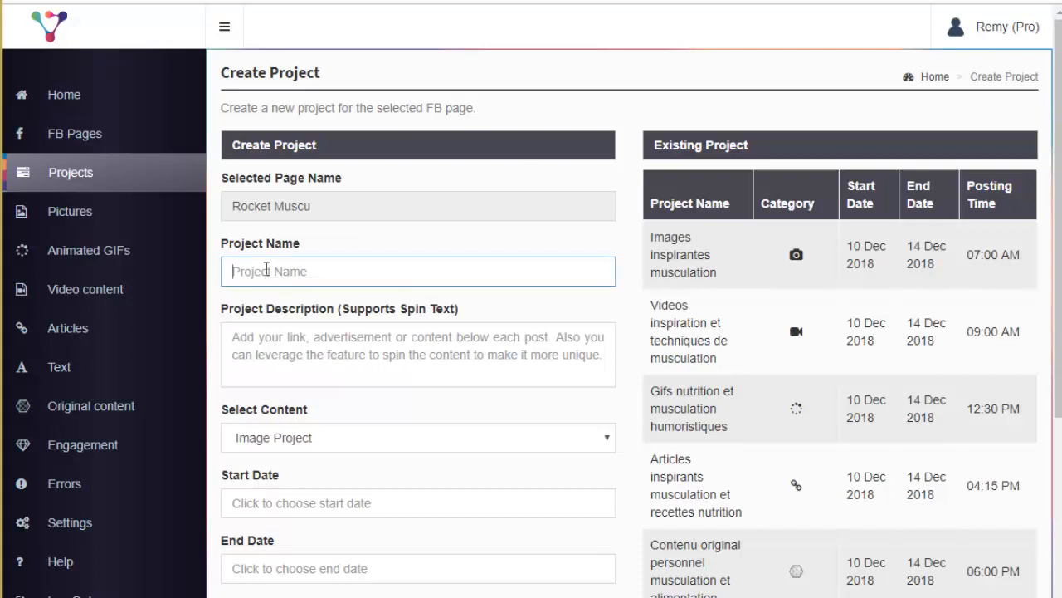
{"action": "type", "text": "Video Musculation Spéci"}
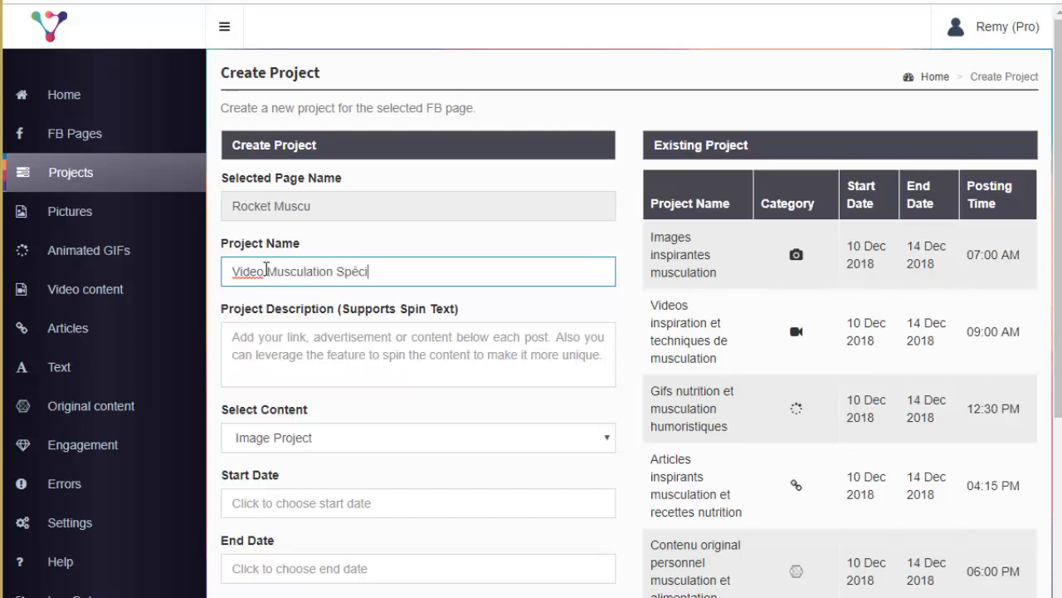
{"action": "type", "text": "es"}
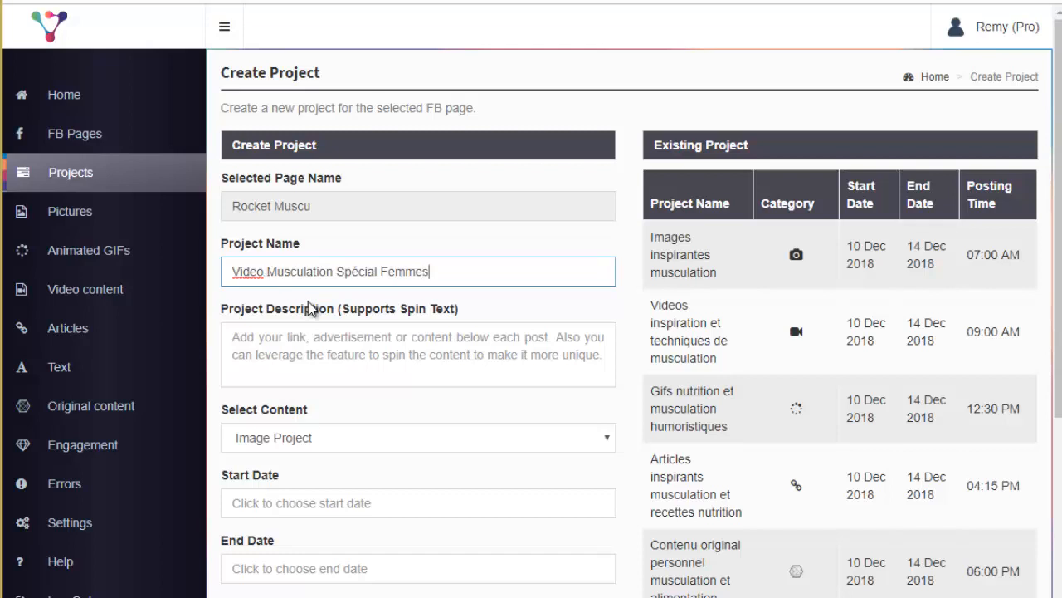
{"action": "left_click", "coordinate": [334, 332]}
{"action": "type", "text": "Techniques de musculation spéciales femmes pour progresser rapidement."}
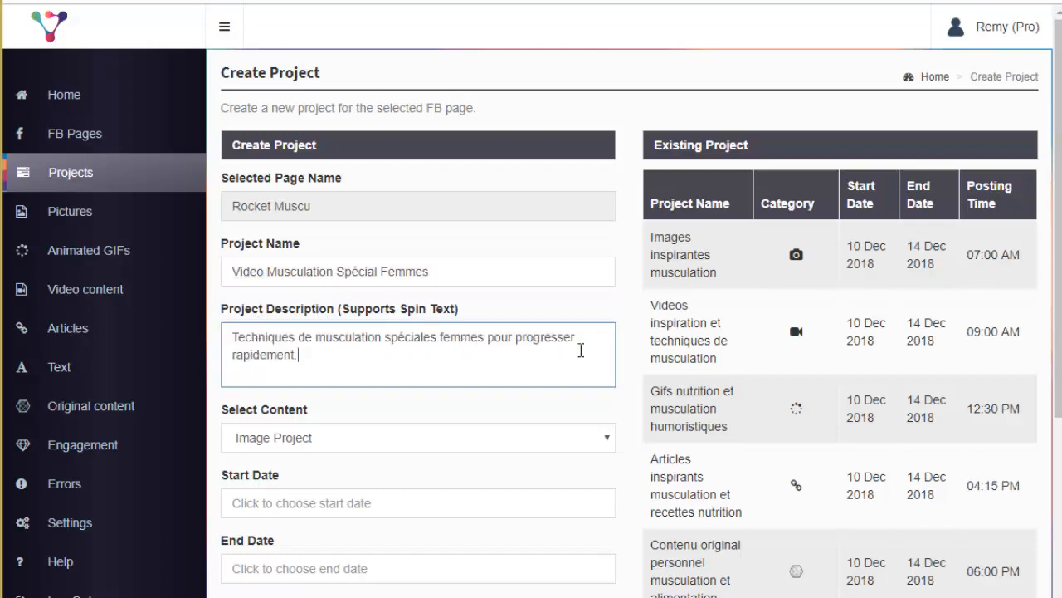
Step: Set the new project's content type to Video Project
{"action": "scroll", "coordinate": [390, 353], "scroll_direction": "down", "scroll_amount": 2}
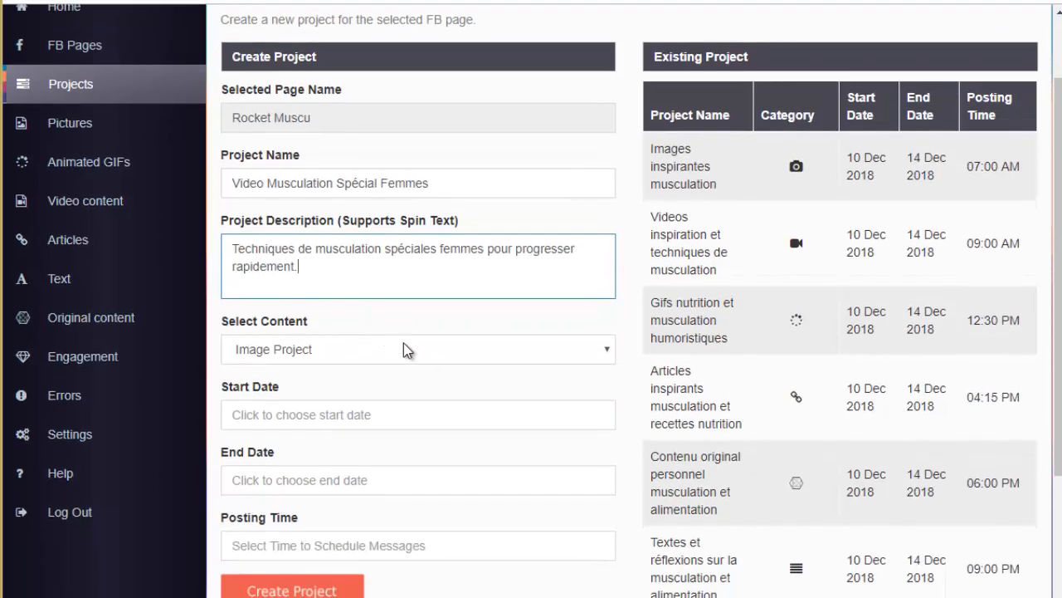
{"action": "scroll", "coordinate": [490, 332], "scroll_direction": "down", "scroll_amount": 2}
{"action": "left_click", "coordinate": [501, 262]}
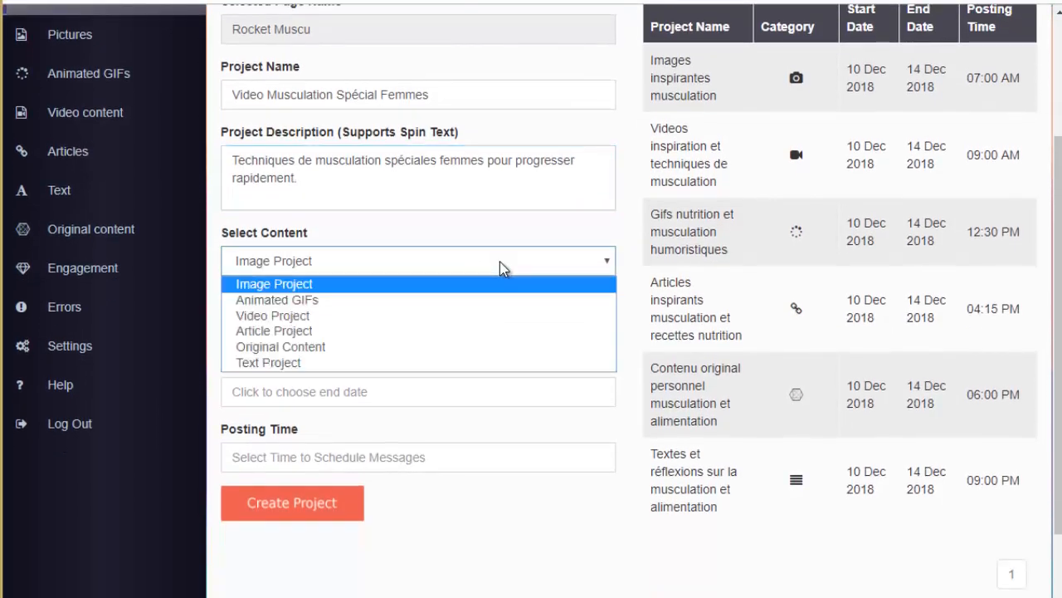
{"action": "left_click", "coordinate": [344, 316]}
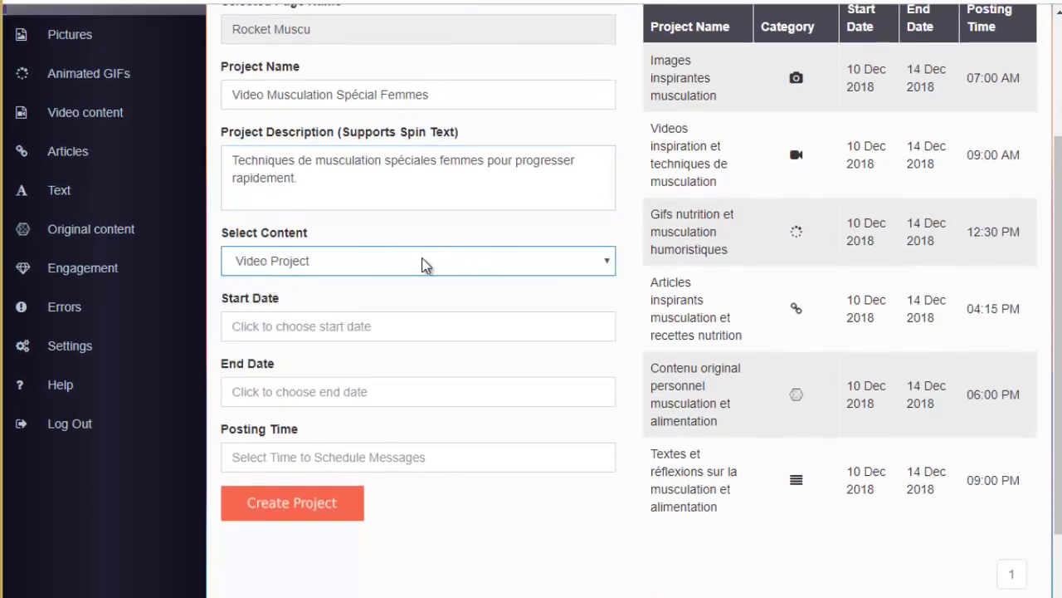
Step: Set the new project's start date to 10 Dec 2018 and its end date to 14 Dec 2018
{"action": "left_click", "coordinate": [336, 325]}
{"action": "left_click", "coordinate": [413, 364]}
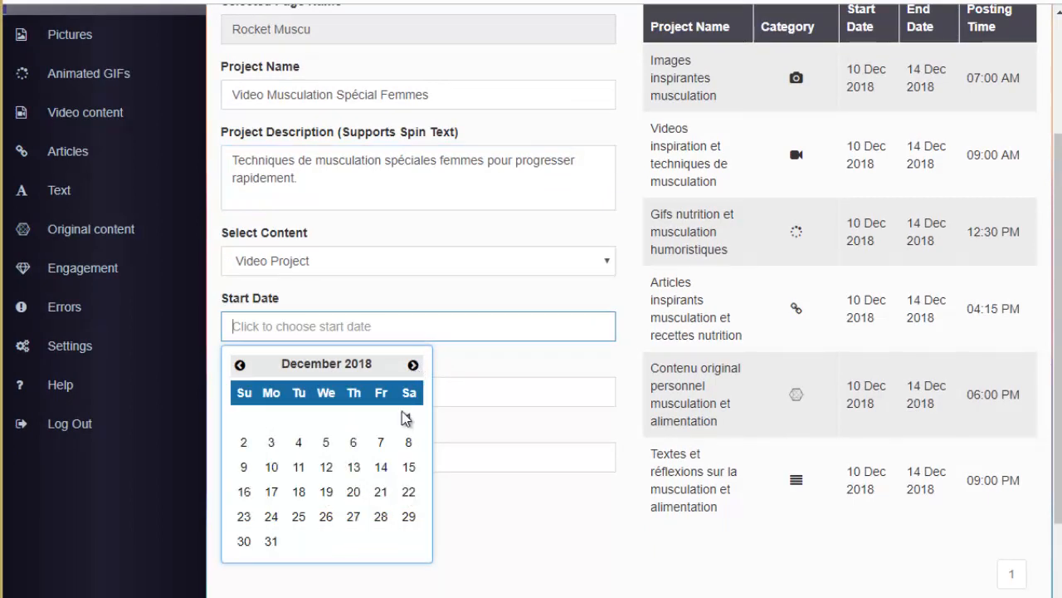
{"action": "left_click", "coordinate": [271, 467]}
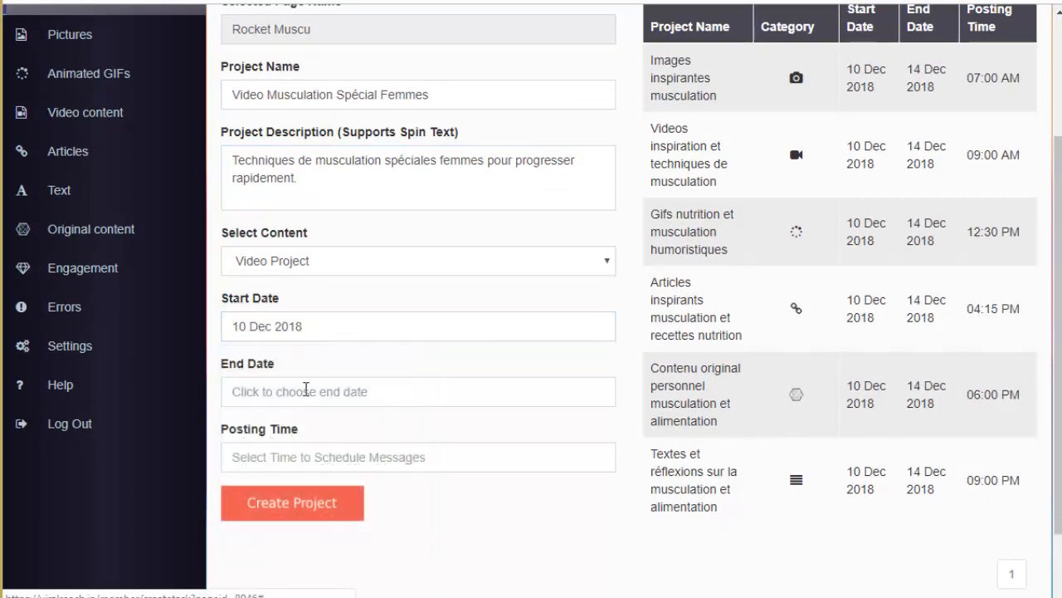
{"action": "left_click", "coordinate": [304, 388]}
{"action": "left_click", "coordinate": [381, 284]}
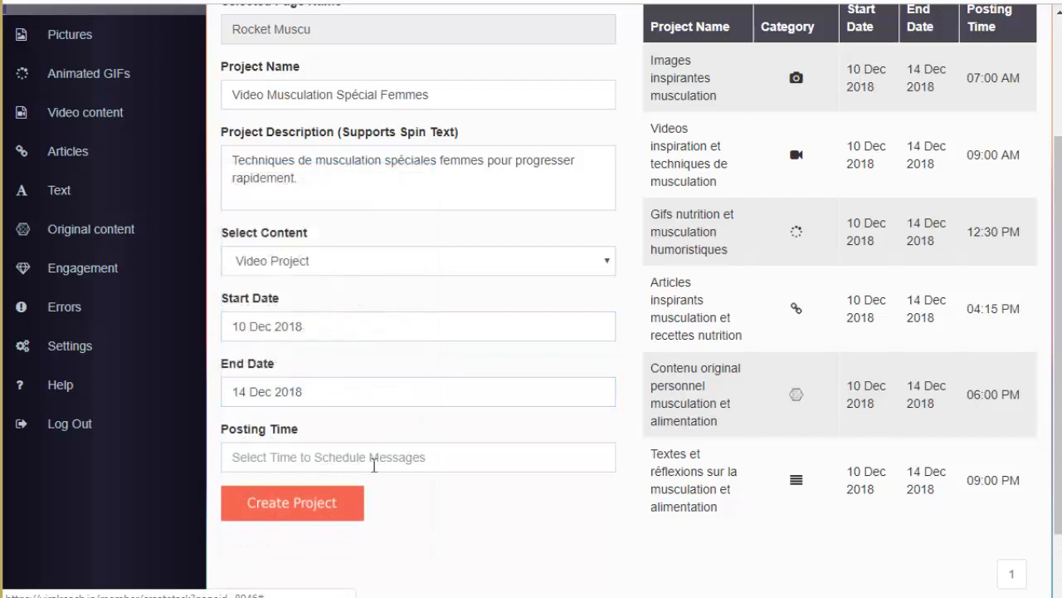
Step: Set the new project's posting time to 8:00 PM and create the project
{"action": "left_click", "coordinate": [368, 458]}
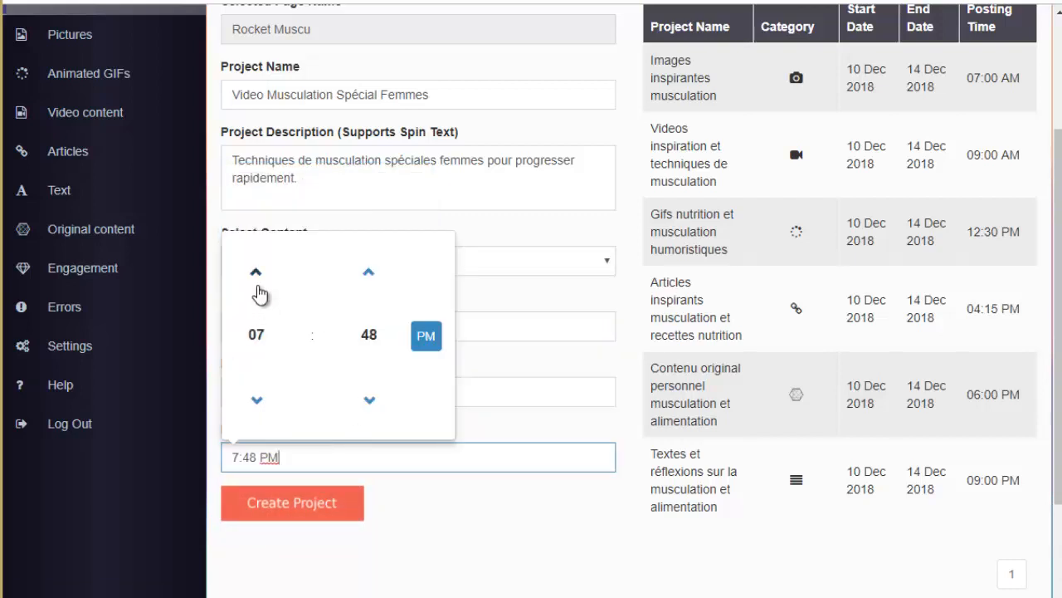
{"action": "left_click", "coordinate": [258, 274]}
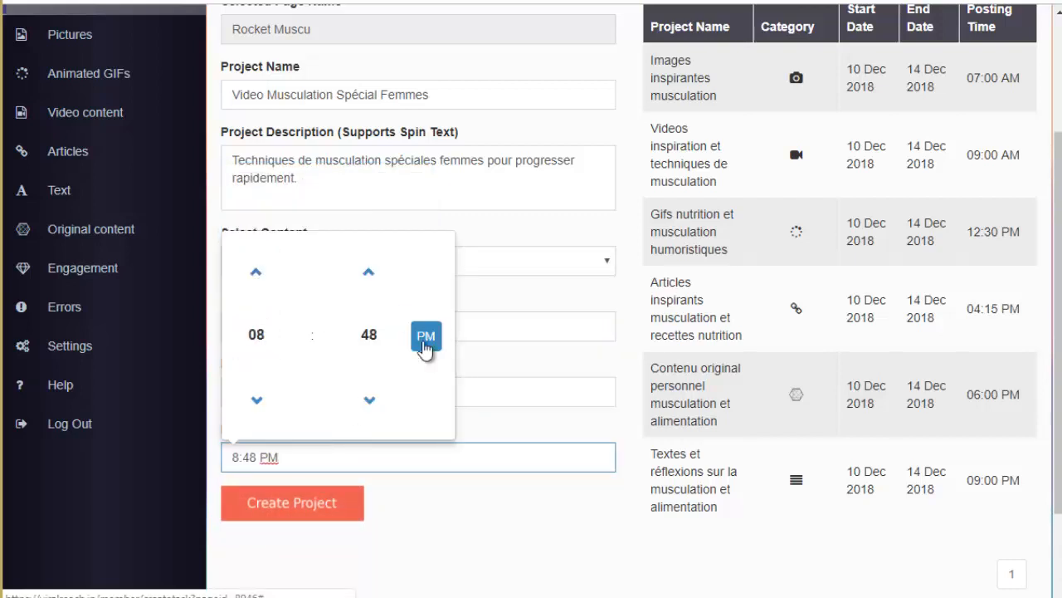
{"action": "left_click", "coordinate": [371, 336]}
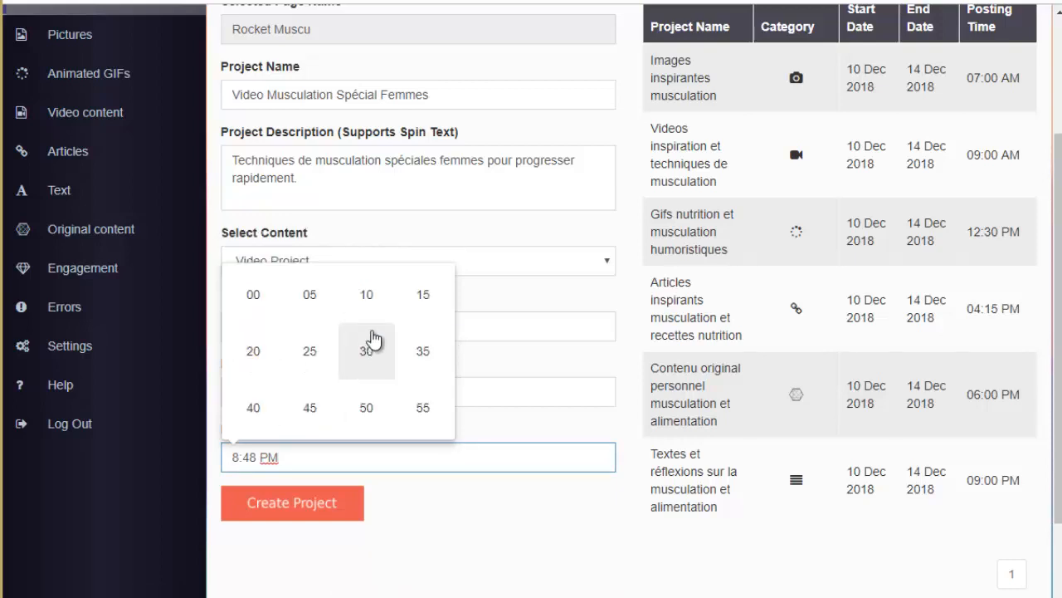
{"action": "left_click", "coordinate": [262, 305]}
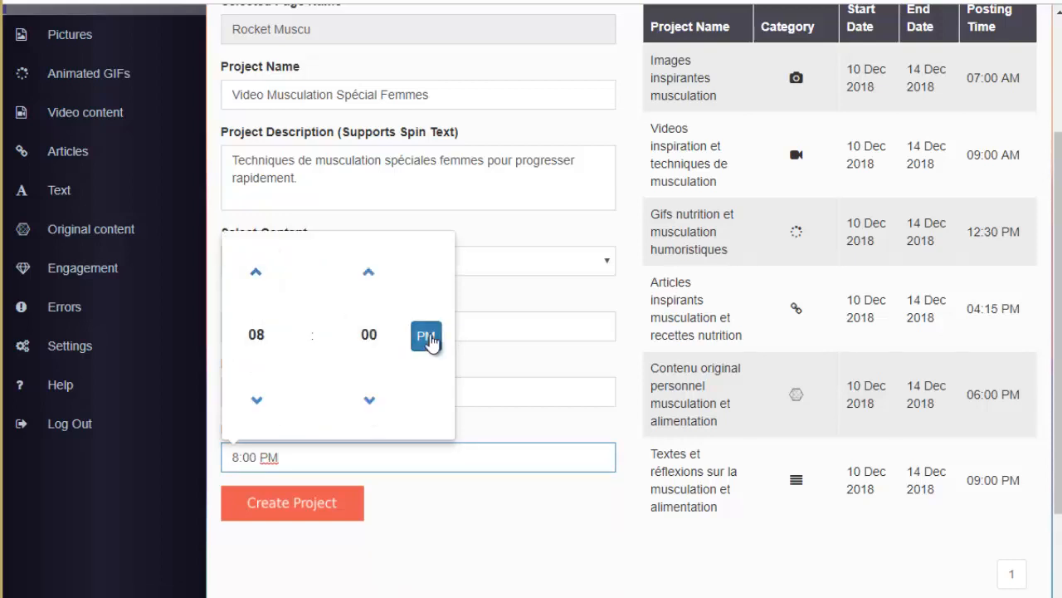
{"action": "left_click", "coordinate": [314, 503]}
{"action": "left_click", "coordinate": [314, 504]}
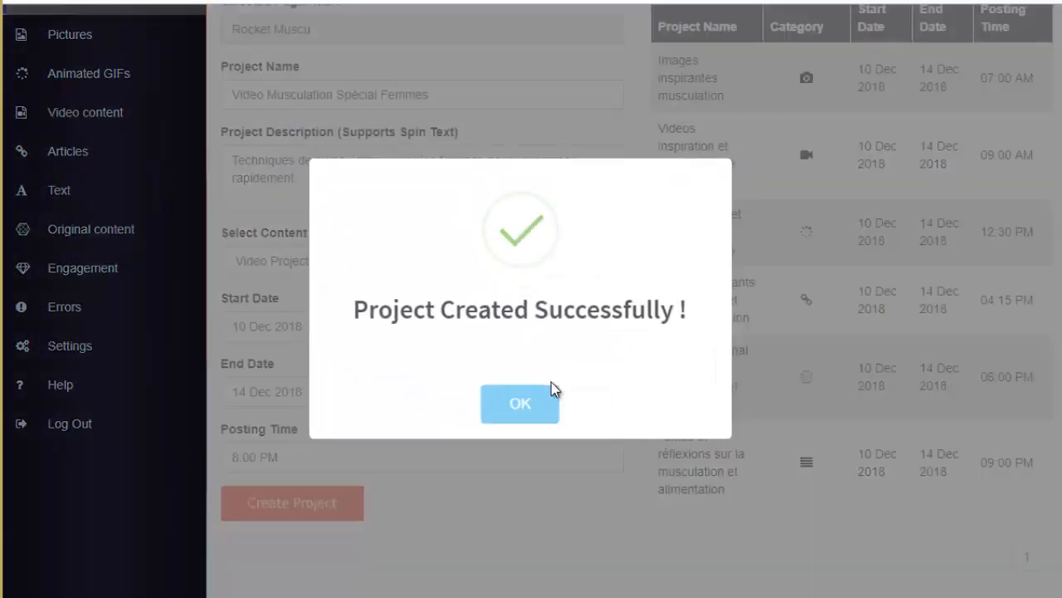
{"action": "left_click", "coordinate": [528, 408]}
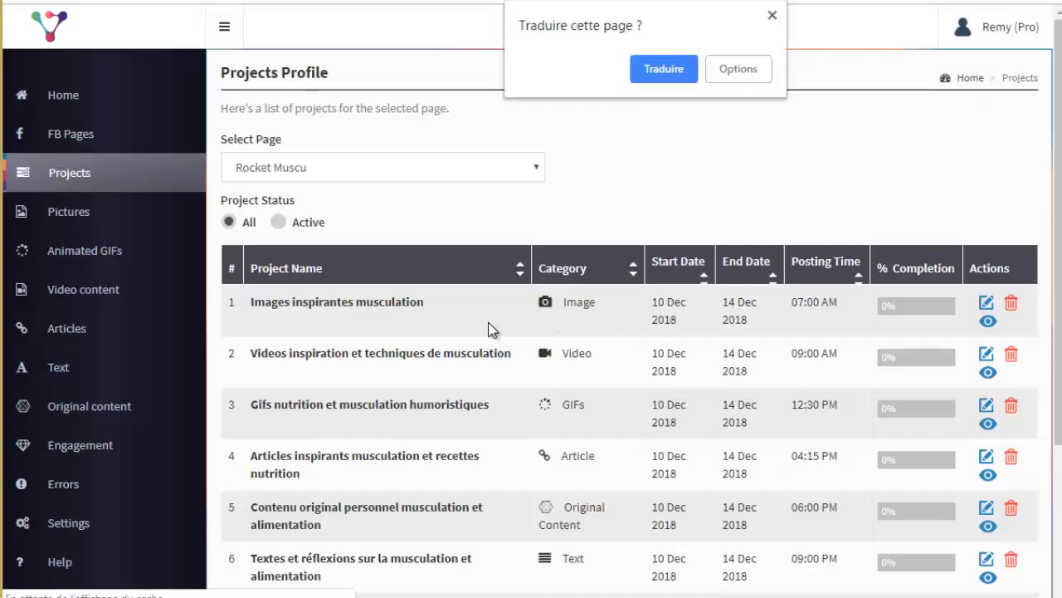
Step: Dismiss the page translation offer and look over the Rocket Muscu project list with its categories, dates and posting times
{"action": "left_click", "coordinate": [813, 156]}
{"action": "scroll", "coordinate": [686, 173], "scroll_direction": "down", "scroll_amount": 3}
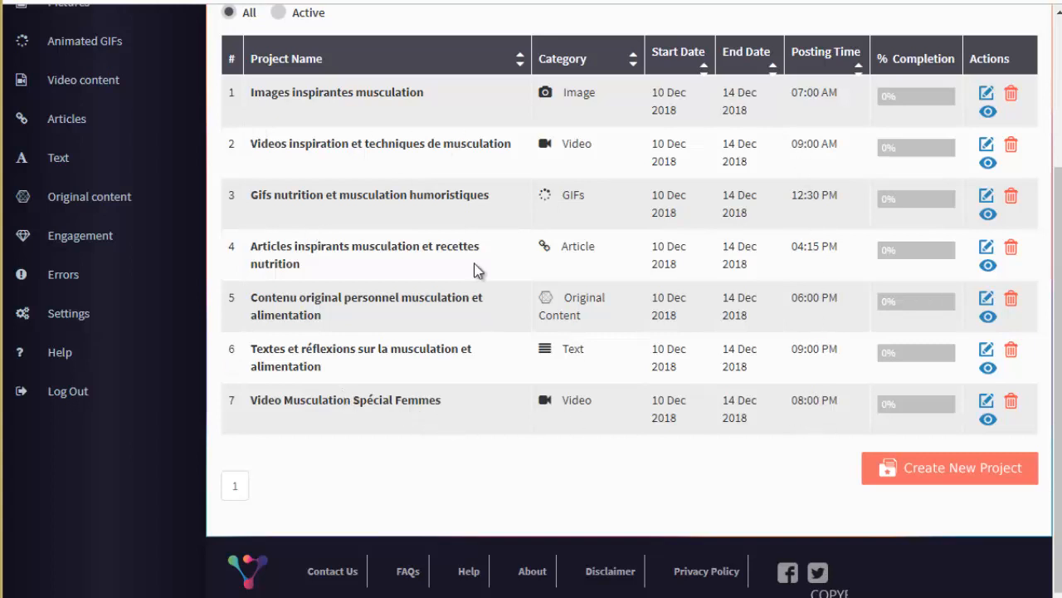
{"action": "scroll", "coordinate": [498, 191], "scroll_direction": "up", "scroll_amount": 2}
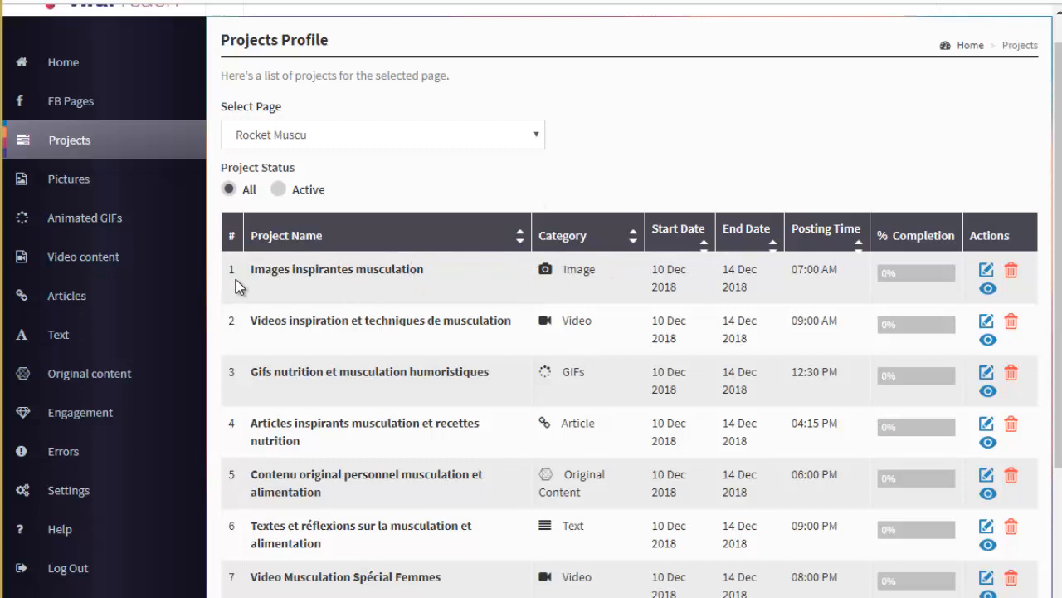
{"action": "scroll", "coordinate": [539, 426], "scroll_direction": "down", "scroll_amount": 2}
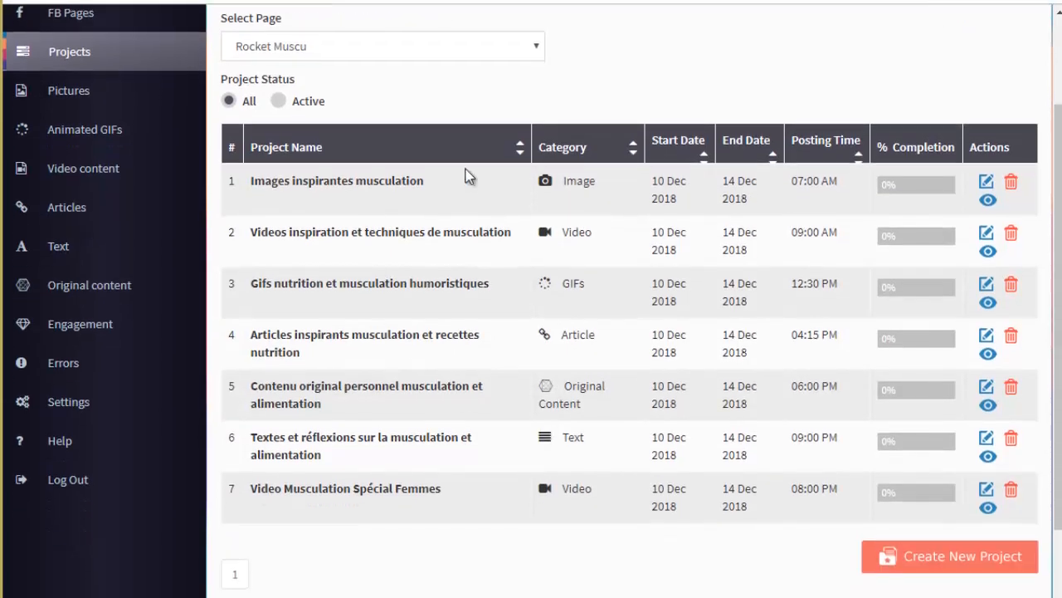
{"action": "scroll", "coordinate": [527, 322], "scroll_direction": "up", "scroll_amount": 2}
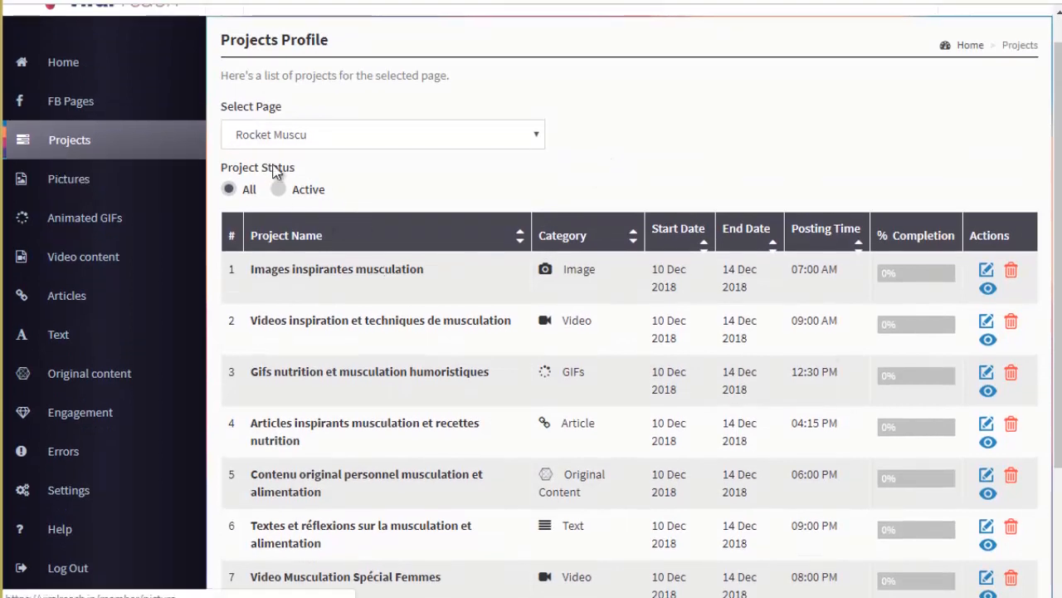
Step: Go to the Pictures page and select the project "Images inspirantes musculation" for Rocket Muscu
{"action": "left_click", "coordinate": [56, 185]}
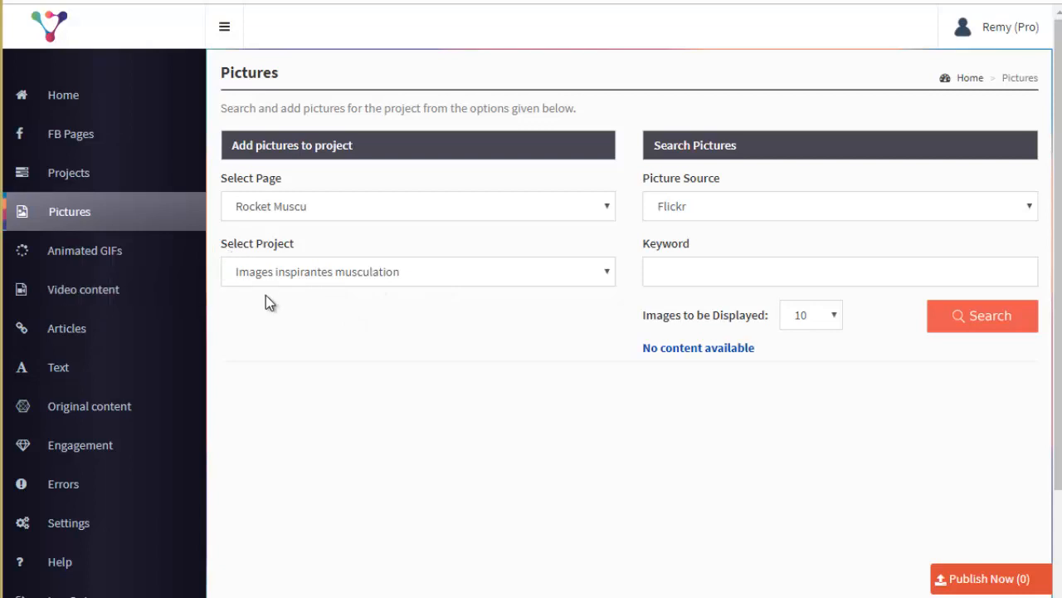
{"action": "left_click", "coordinate": [371, 282]}
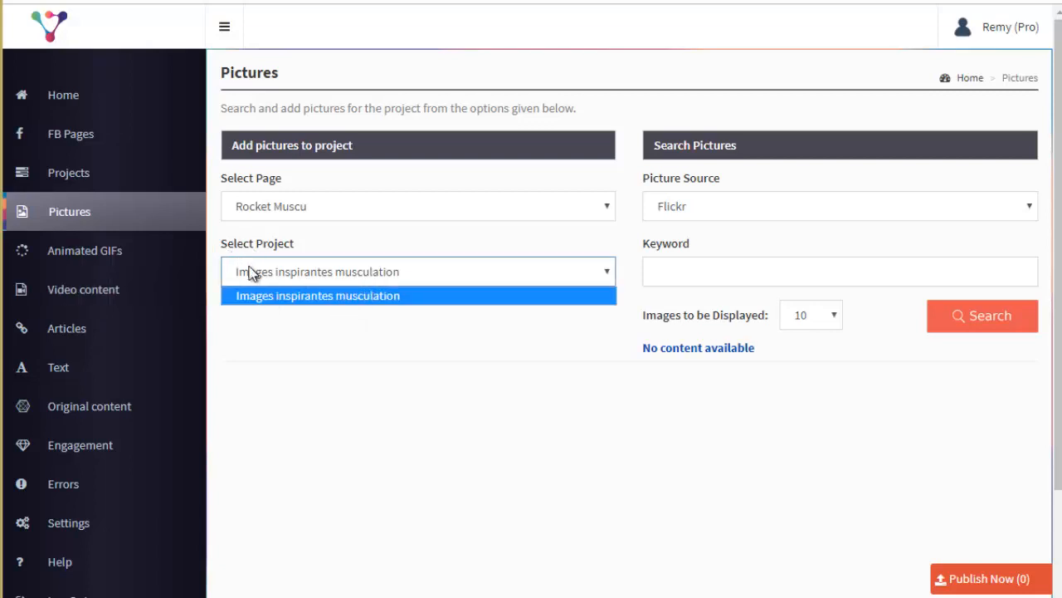
{"action": "left_click", "coordinate": [314, 298]}
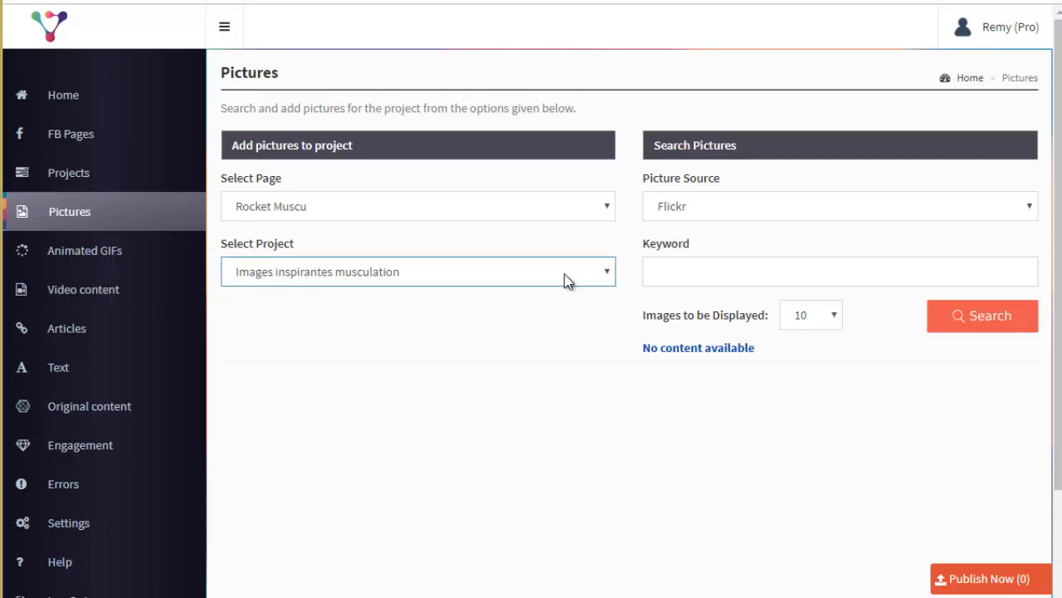
Step: Set the picture source to Upload Images and look at the free "musculation" pictures on Pixabay
{"action": "left_click", "coordinate": [714, 199]}
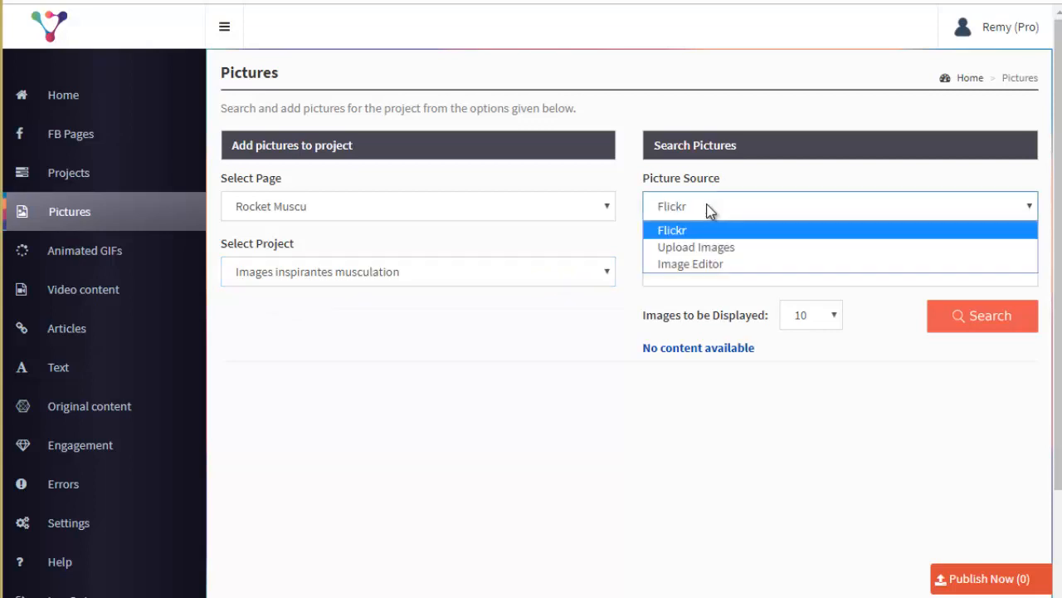
{"action": "left_click", "coordinate": [693, 248]}
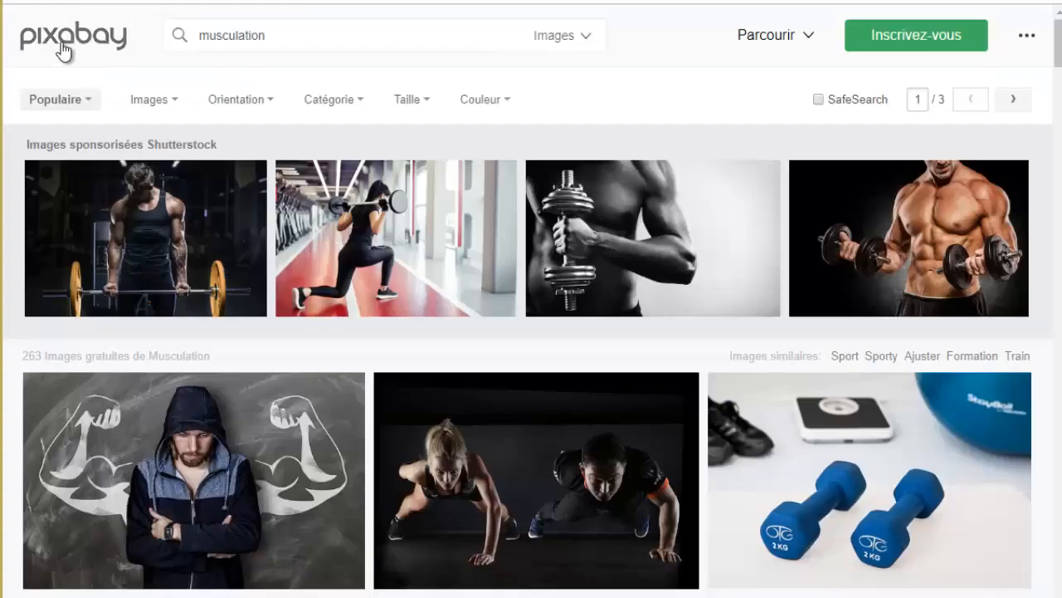
{"action": "scroll", "coordinate": [351, 339], "scroll_direction": "down", "scroll_amount": 2}
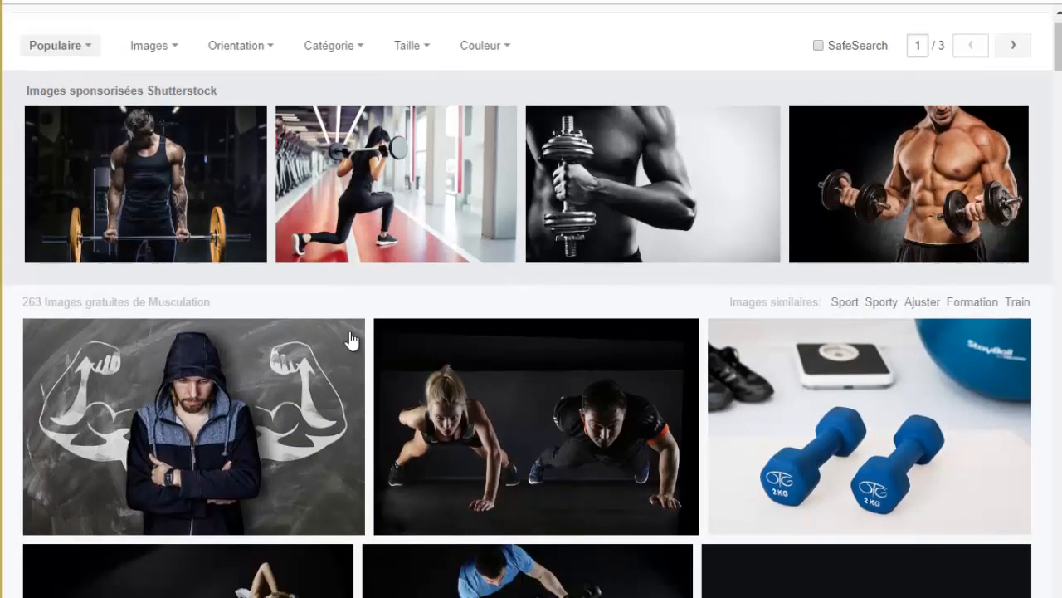
{"action": "scroll", "coordinate": [387, 460], "scroll_direction": "up", "scroll_amount": 2}
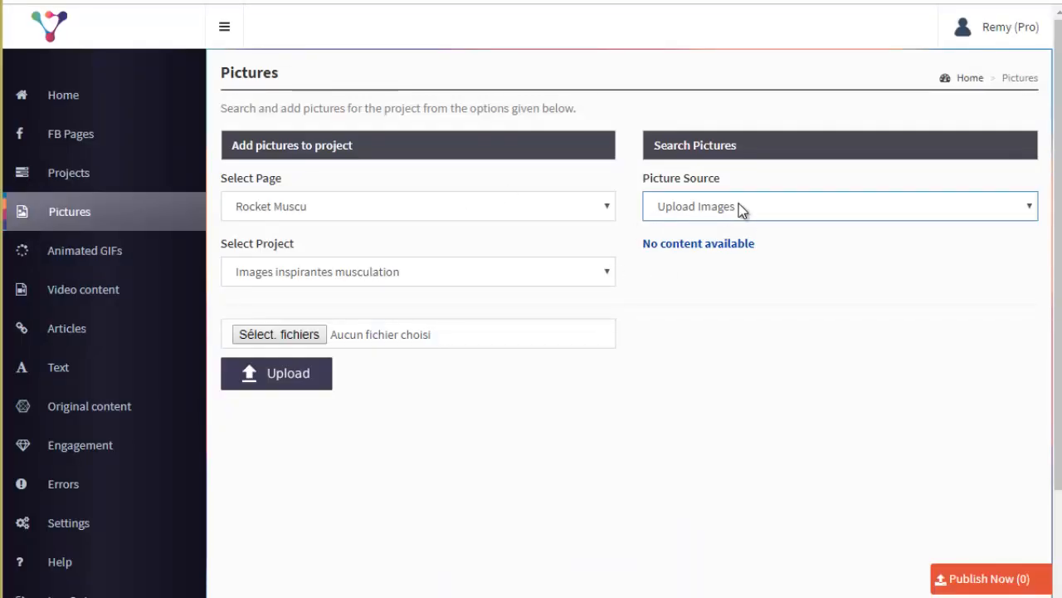
Step: Switch the picture source to Image Editor and apply the coral sunburst background to the canvas
{"action": "left_click", "coordinate": [739, 205]}
{"action": "left_click", "coordinate": [704, 264]}
{"action": "scroll", "coordinate": [728, 225], "scroll_direction": "down", "scroll_amount": 3}
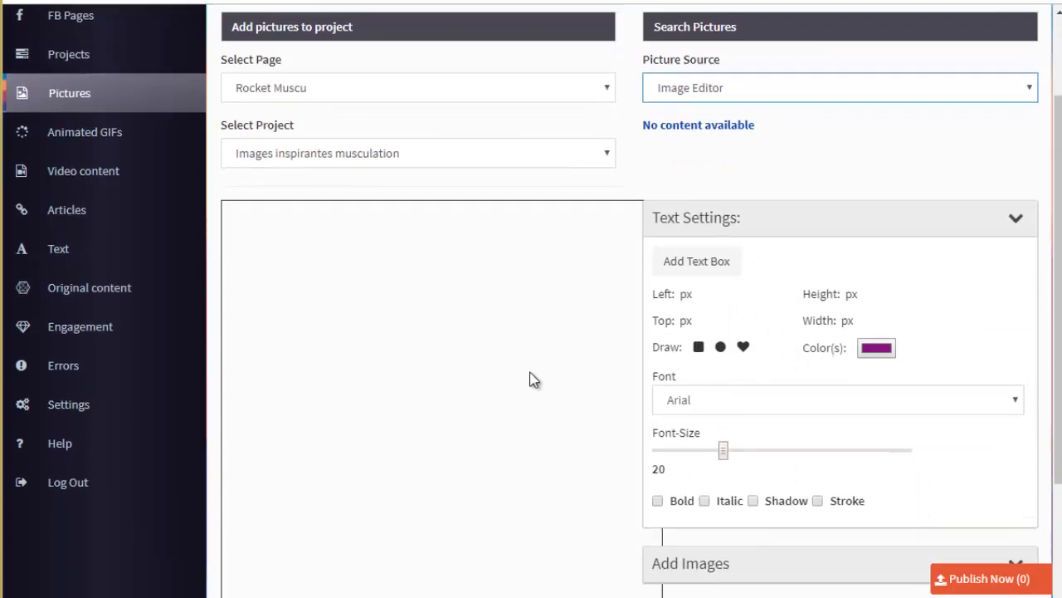
{"action": "scroll", "coordinate": [709, 415], "scroll_direction": "down", "scroll_amount": 4}
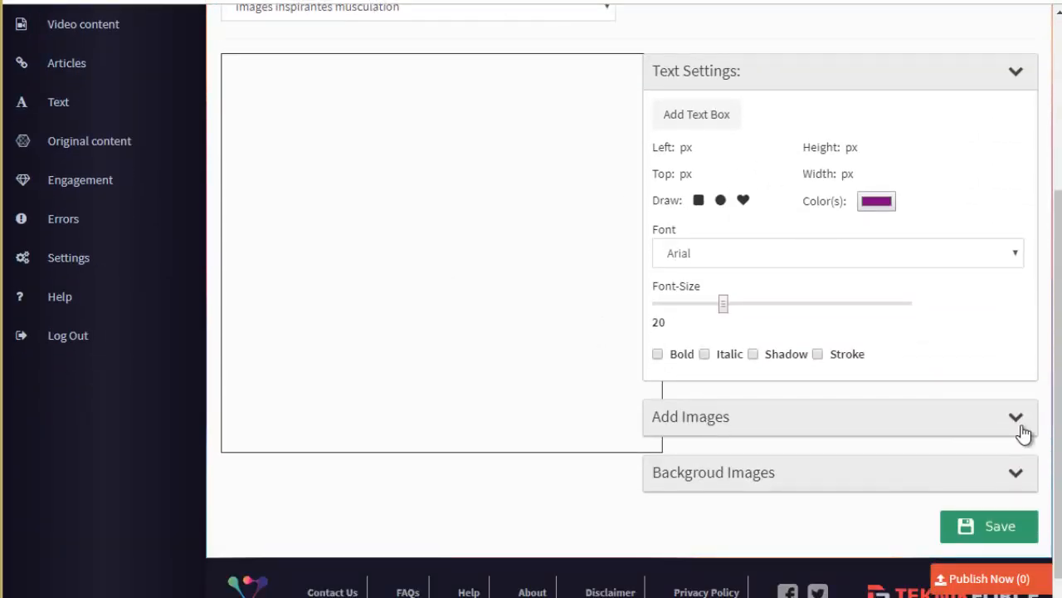
{"action": "left_click", "coordinate": [1020, 470]}
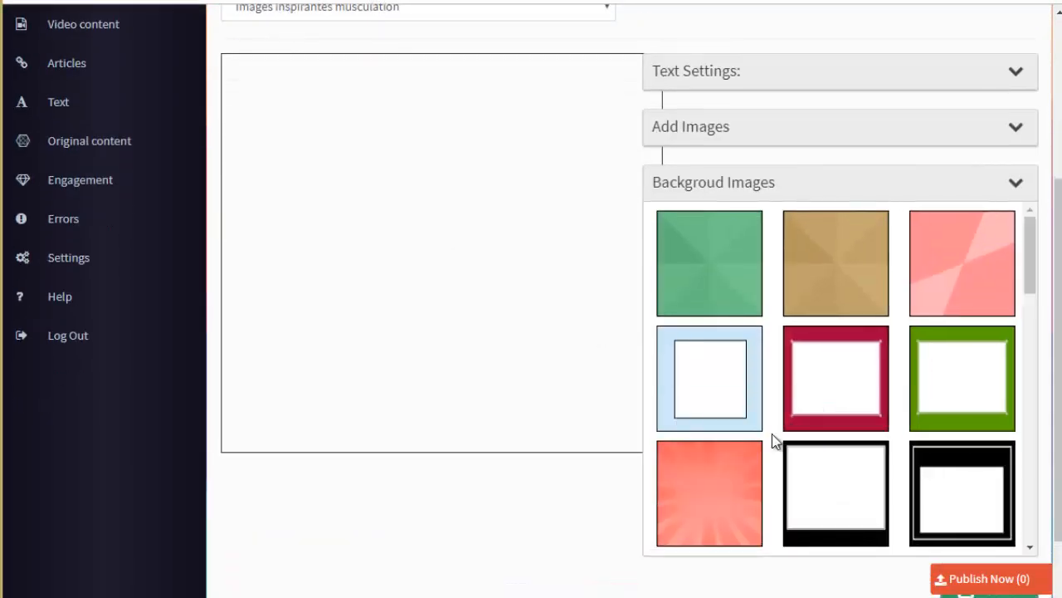
{"action": "left_click", "coordinate": [716, 484]}
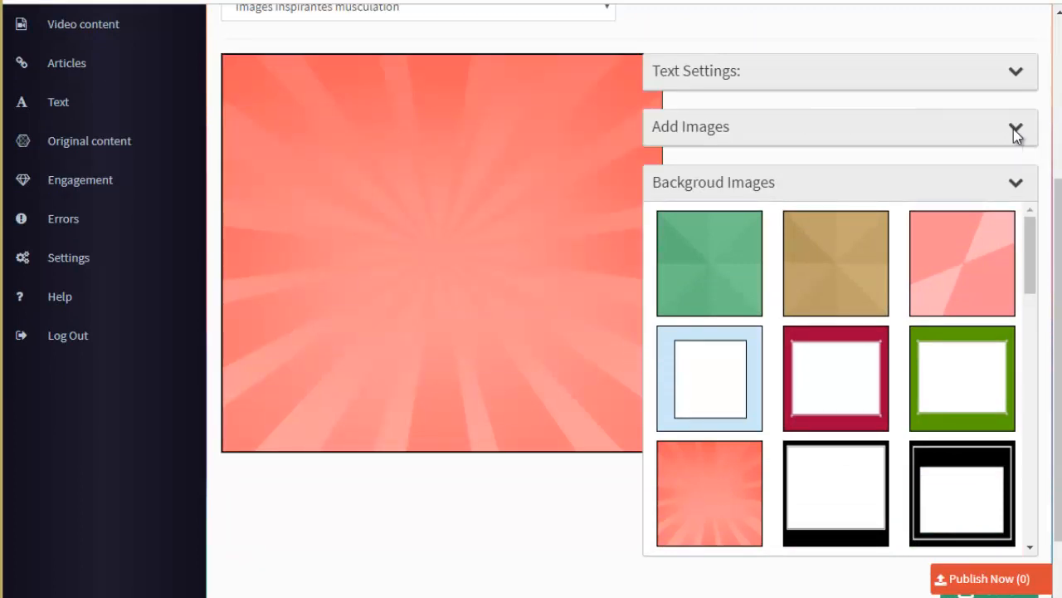
Step: Add a green thought cloud, a red cap and a black top hat, moving the hat to the canvas's lower middle
{"action": "left_click", "coordinate": [1016, 131]}
{"action": "left_click", "coordinate": [747, 325]}
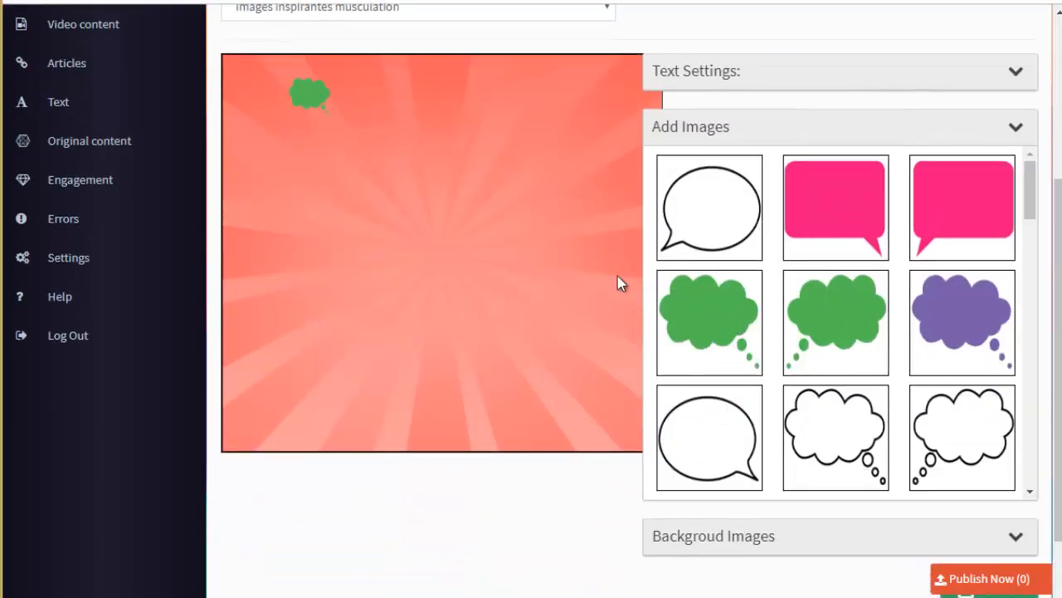
{"action": "scroll", "coordinate": [822, 341], "scroll_direction": "down", "scroll_amount": 10}
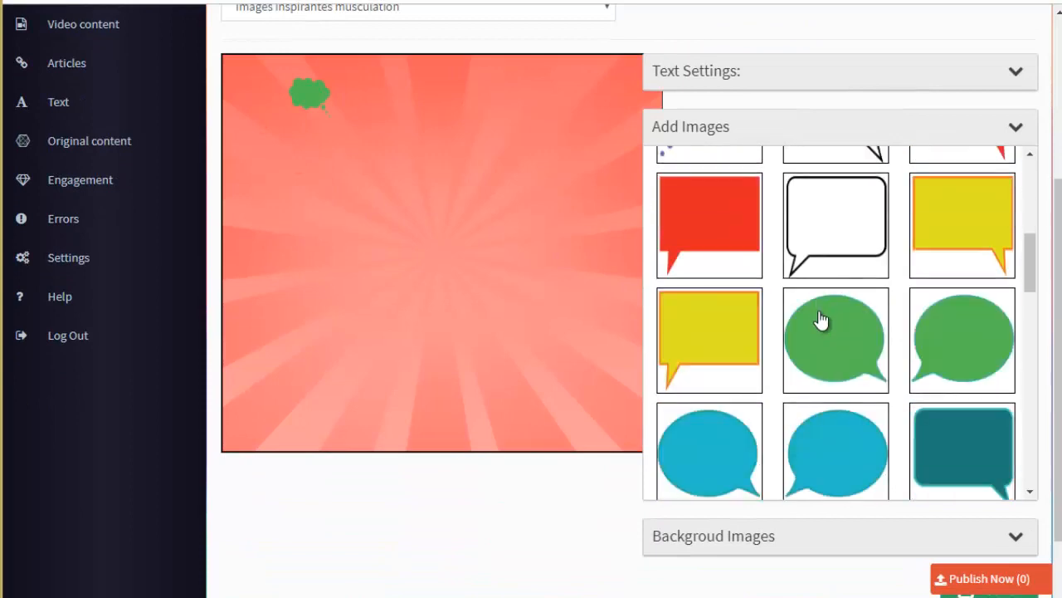
{"action": "left_click", "coordinate": [825, 331]}
{"action": "scroll", "coordinate": [809, 277], "scroll_direction": "up", "scroll_amount": 5}
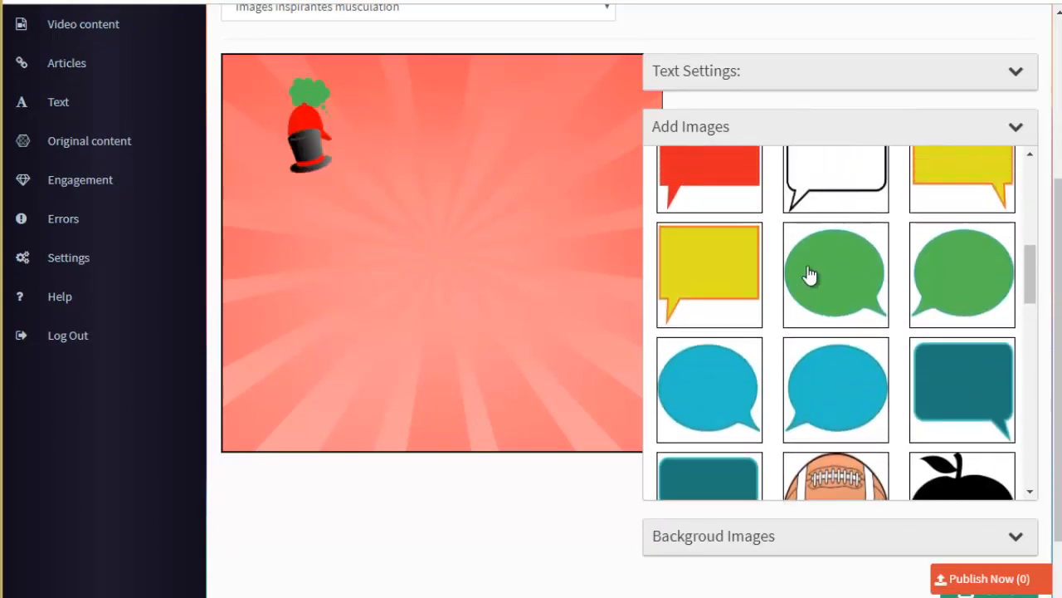
{"action": "left_click_drag", "start_coordinate": [308, 151], "coordinate": [460, 348]}
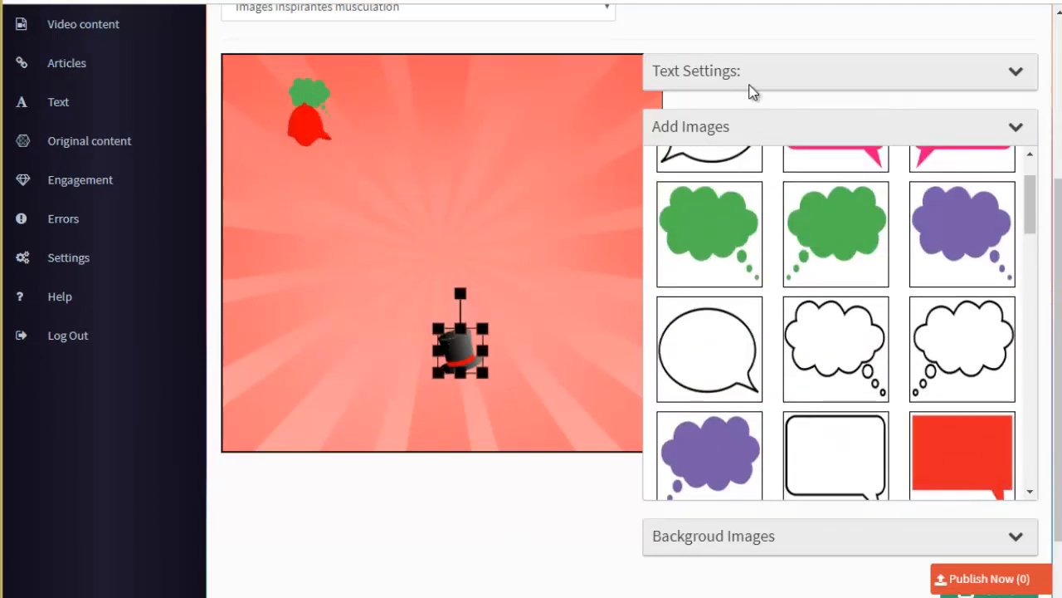
Step: Add a text box to the canvas and enlarge it to about 374 px wide and 69 px high
{"action": "left_click", "coordinate": [1016, 74]}
{"action": "scroll", "coordinate": [768, 230], "scroll_direction": "up", "scroll_amount": 1}
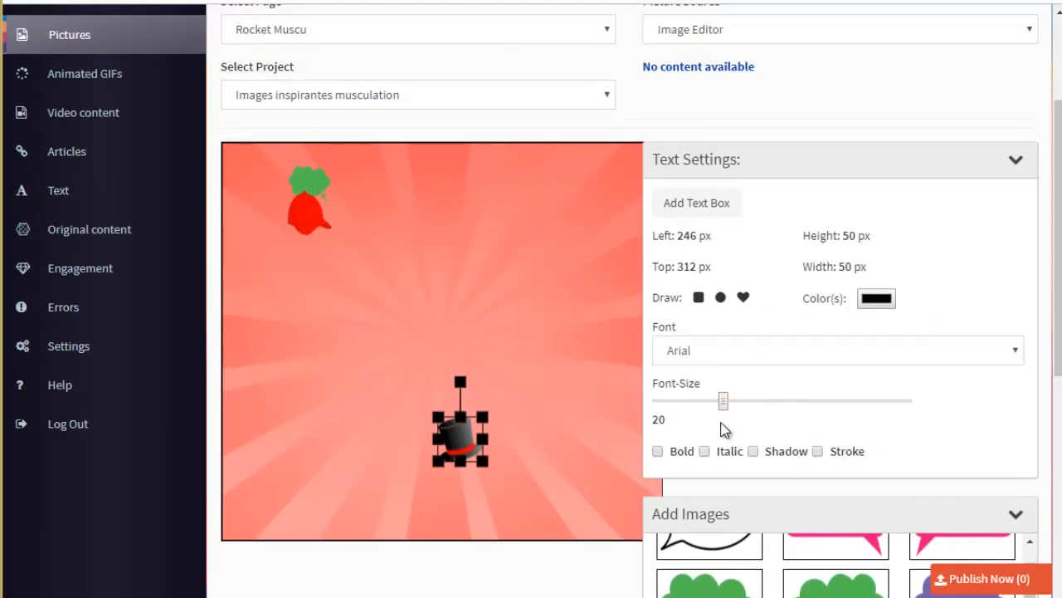
{"action": "left_click", "coordinate": [695, 204]}
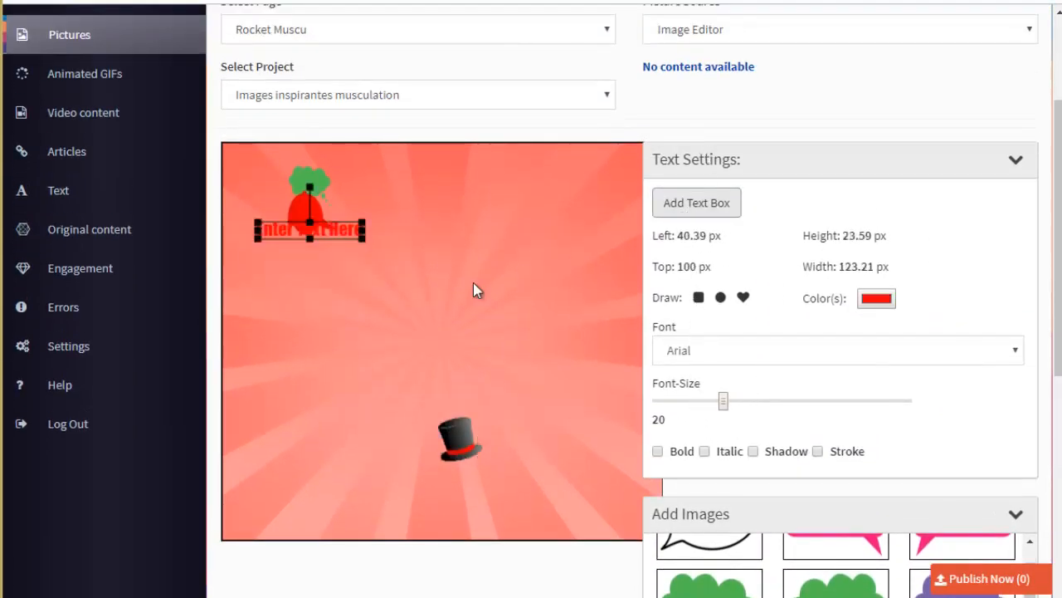
{"action": "left_click_drag", "start_coordinate": [334, 235], "coordinate": [490, 296]}
{"action": "left_click_drag", "start_coordinate": [389, 241], "coordinate": [498, 285]}
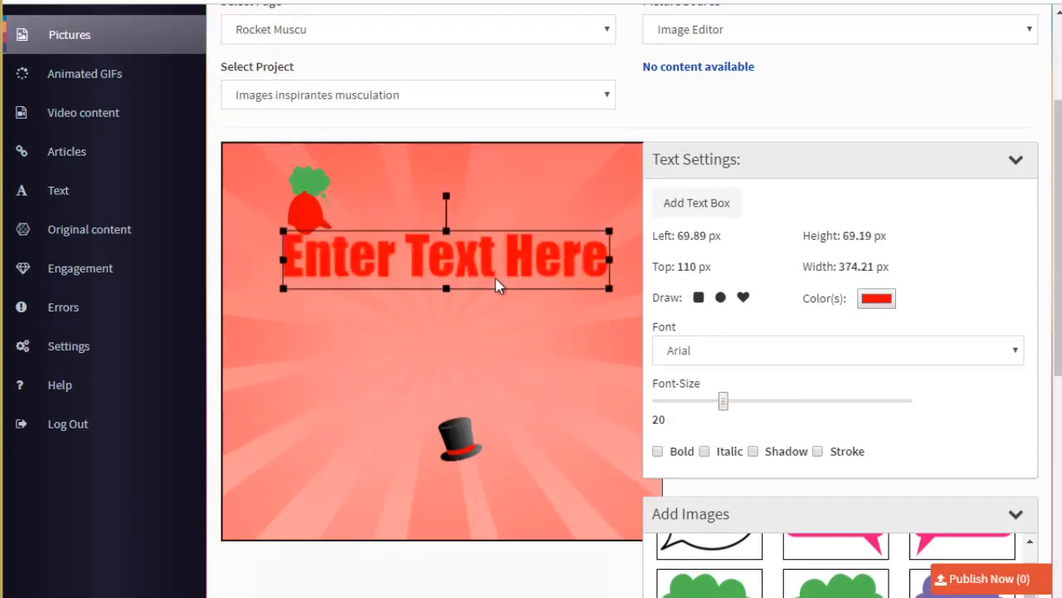
Step: Replace the text box's placeholder with "zdgzerd" and collapse the text settings
{"action": "double_click", "coordinate": [478, 257]}
{"action": "type", "text": "zdgzerd"}
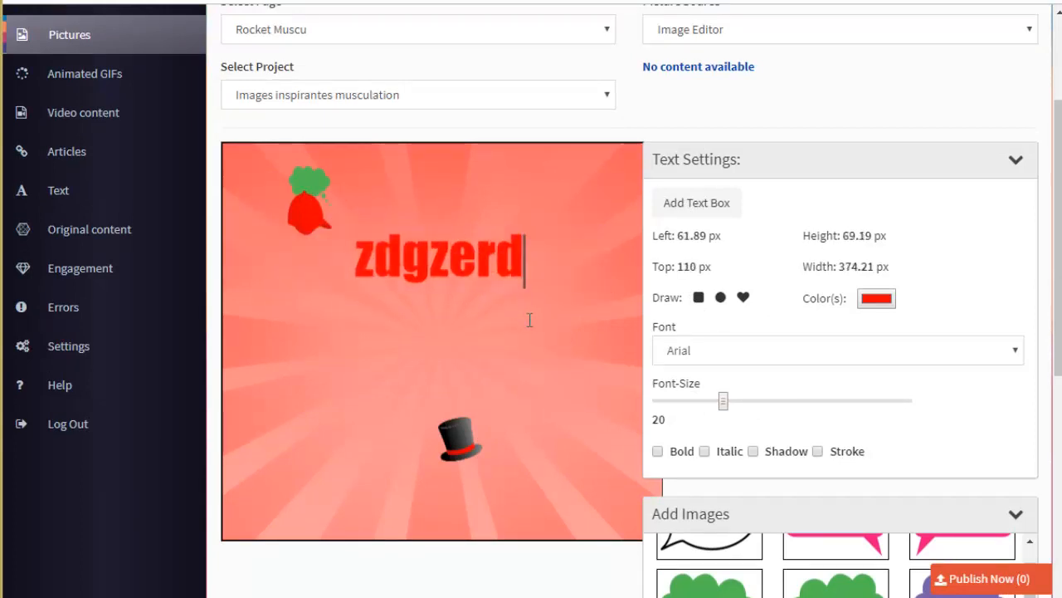
{"action": "left_click", "coordinate": [1018, 163]}
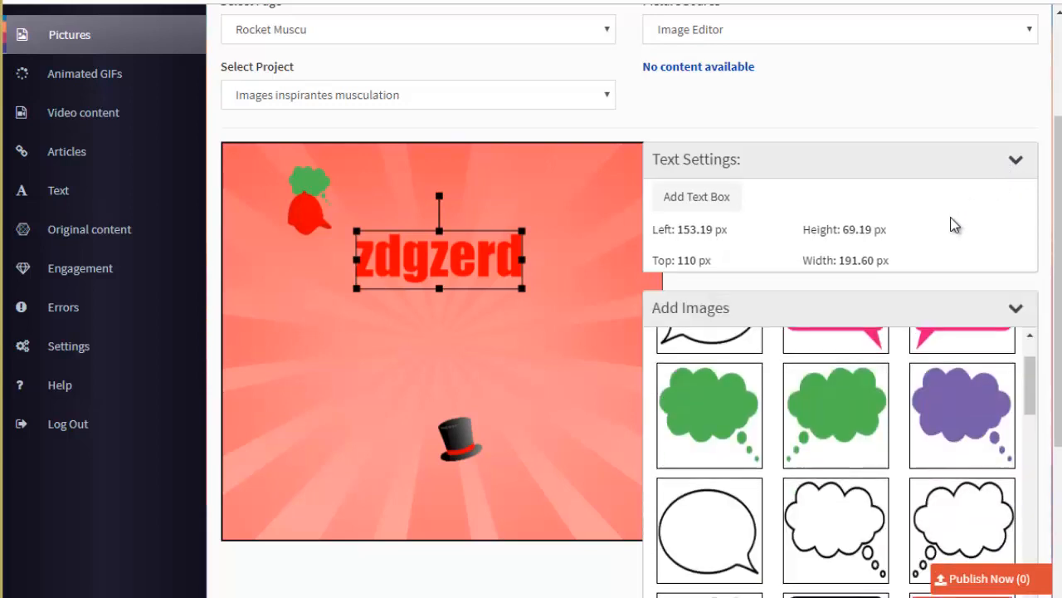
Step: Switch the picture source to Flickr, search for "muscu" with 10 images displayed, and browse the pictures
{"action": "scroll", "coordinate": [958, 191], "scroll_direction": "up", "scroll_amount": 1}
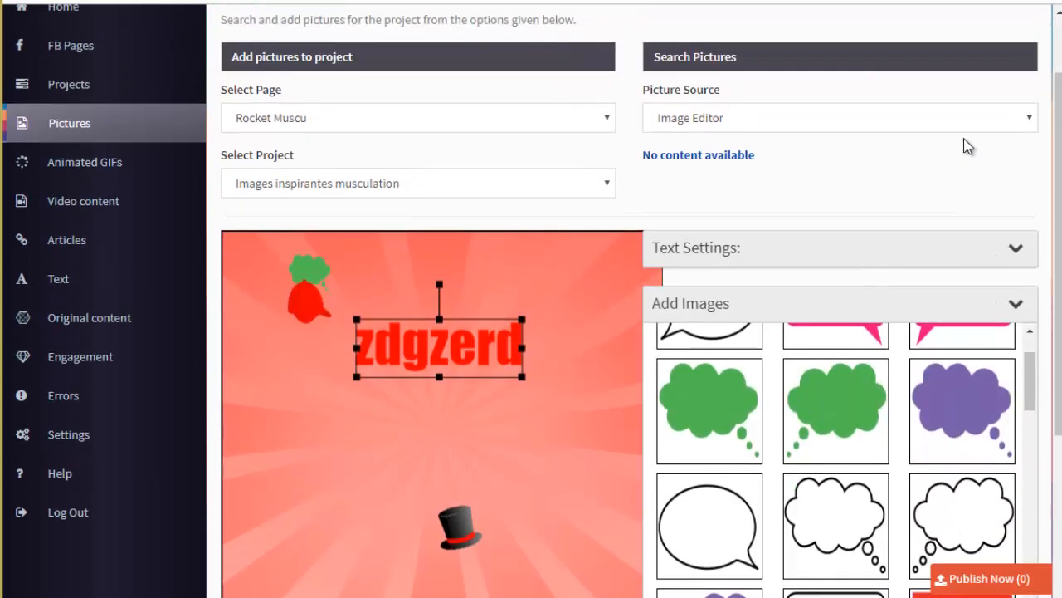
{"action": "left_click", "coordinate": [1020, 124]}
{"action": "left_click", "coordinate": [839, 147]}
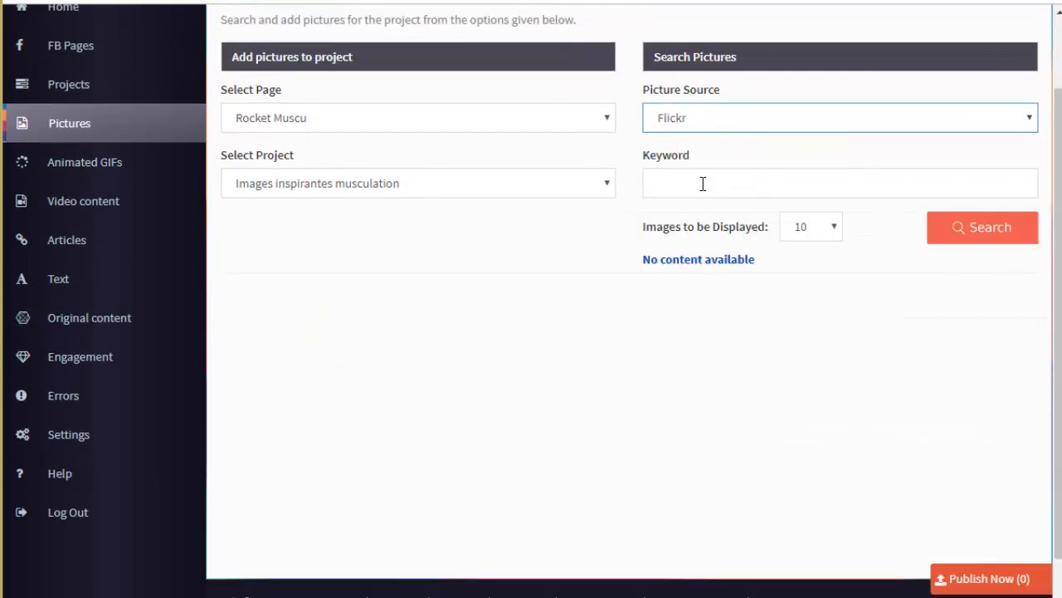
{"action": "left_click", "coordinate": [693, 183]}
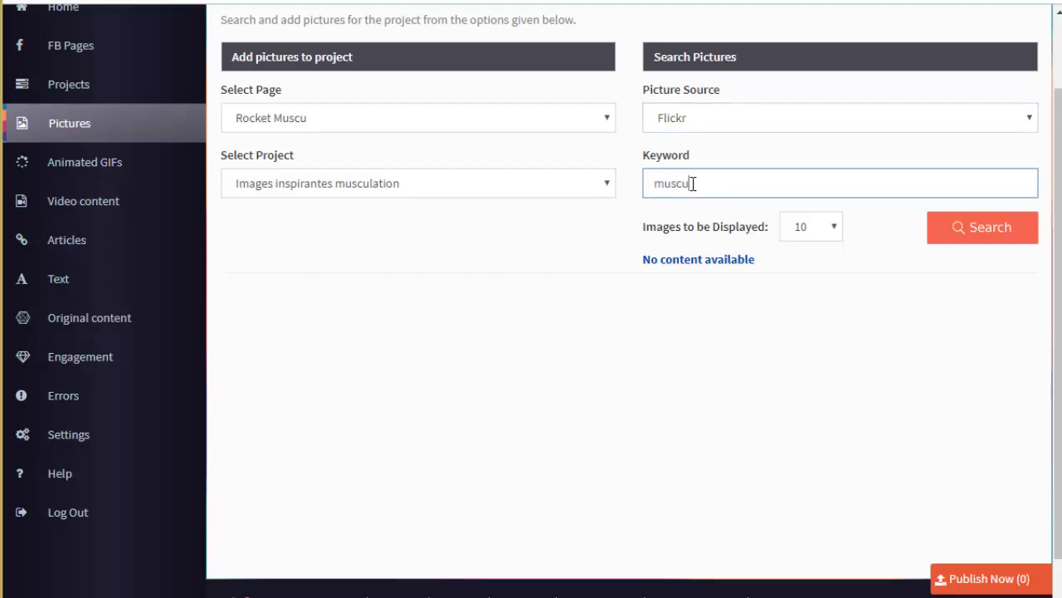
{"action": "left_click", "coordinate": [964, 228]}
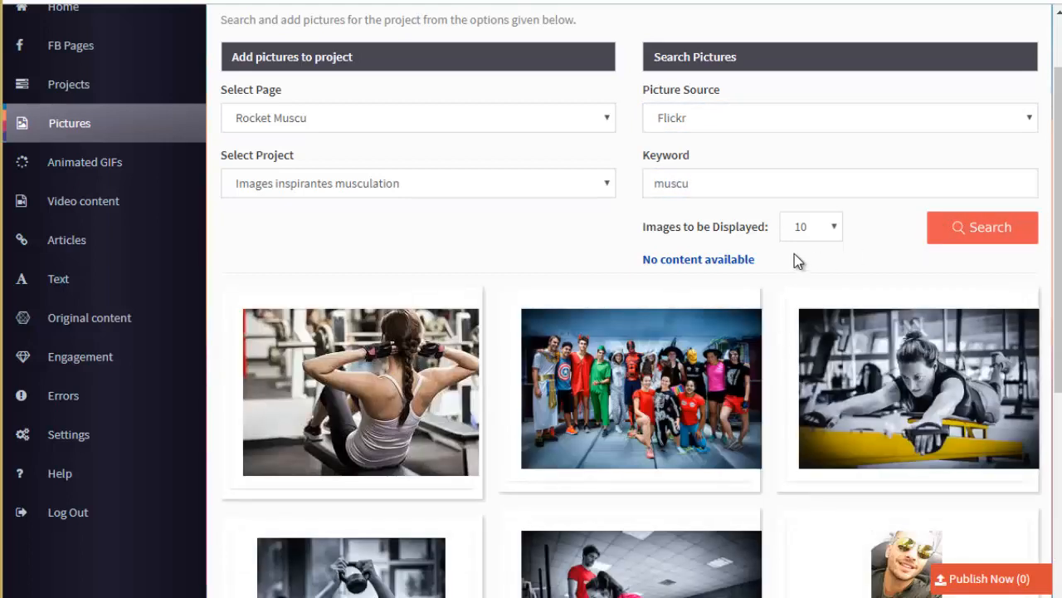
{"action": "scroll", "coordinate": [605, 274], "scroll_direction": "down", "scroll_amount": 1}
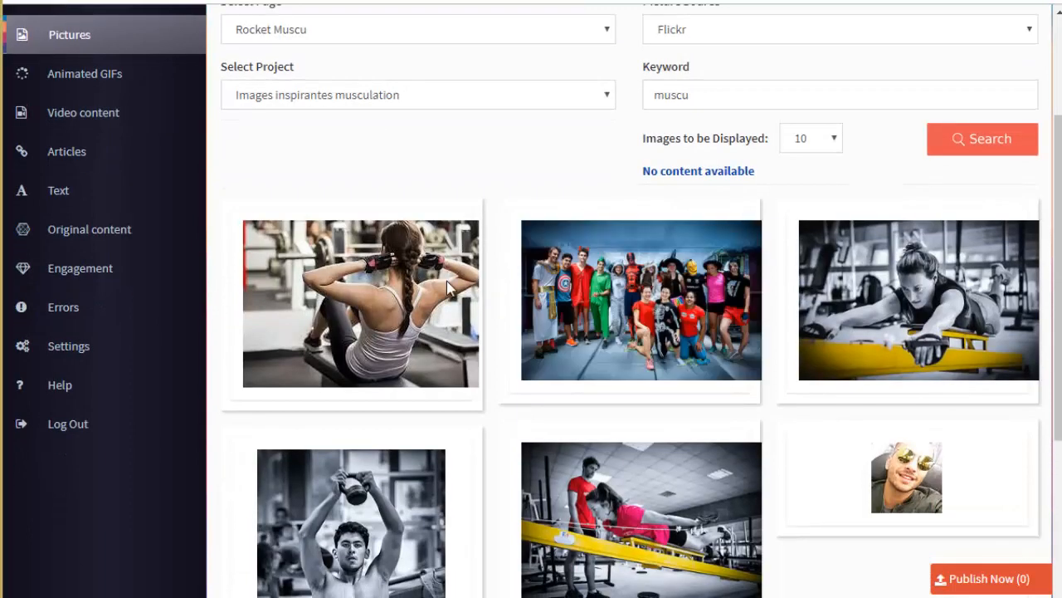
Step: Add the four gym pictures of the sit-up woman, bench-stretching woman, trainer with woman in pink, and kettlebell man to the project
{"action": "left_click", "coordinate": [365, 301]}
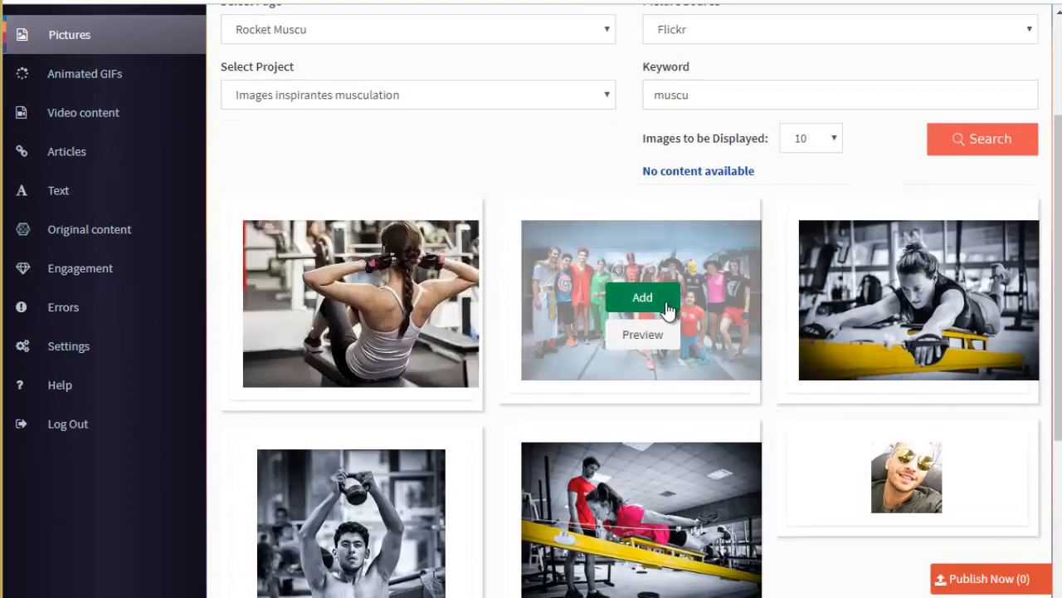
{"action": "left_click", "coordinate": [919, 297]}
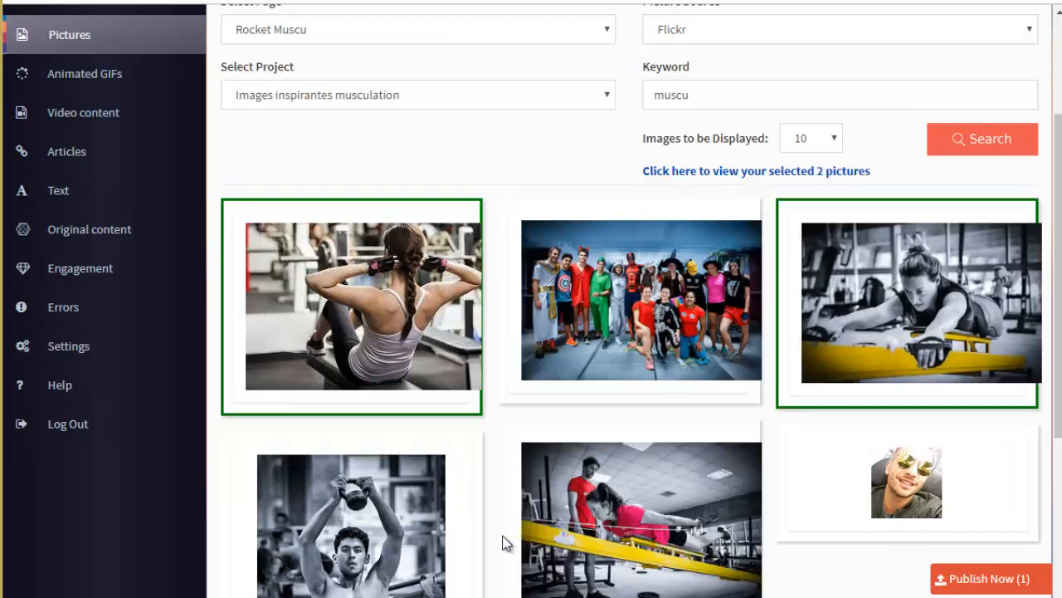
{"action": "mouse_move", "coordinate": [376, 509]}
{"action": "scroll", "coordinate": [376, 503], "scroll_direction": "down", "scroll_amount": 1}
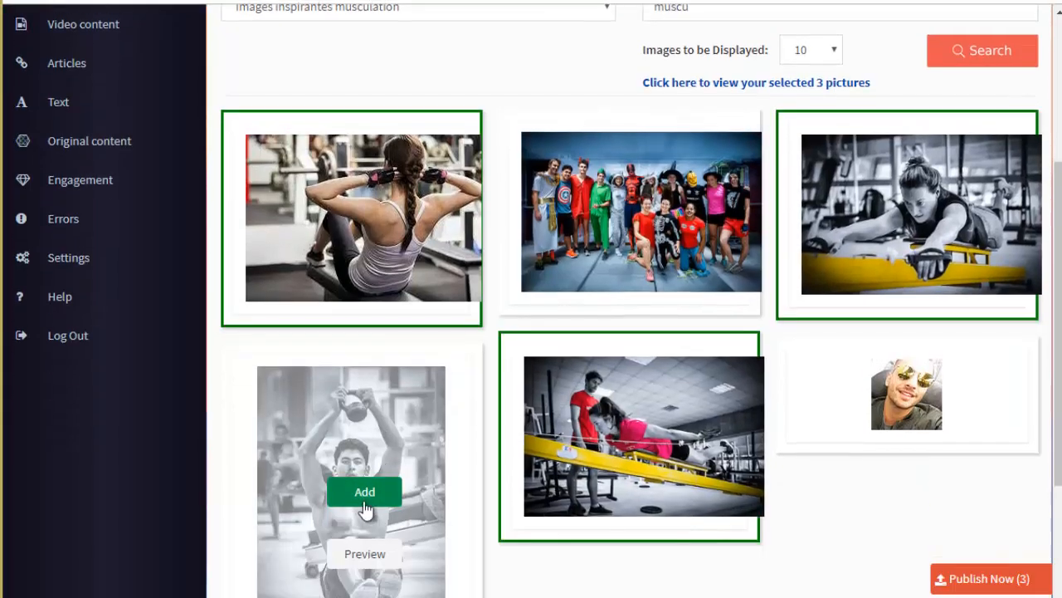
{"action": "left_click", "coordinate": [374, 491]}
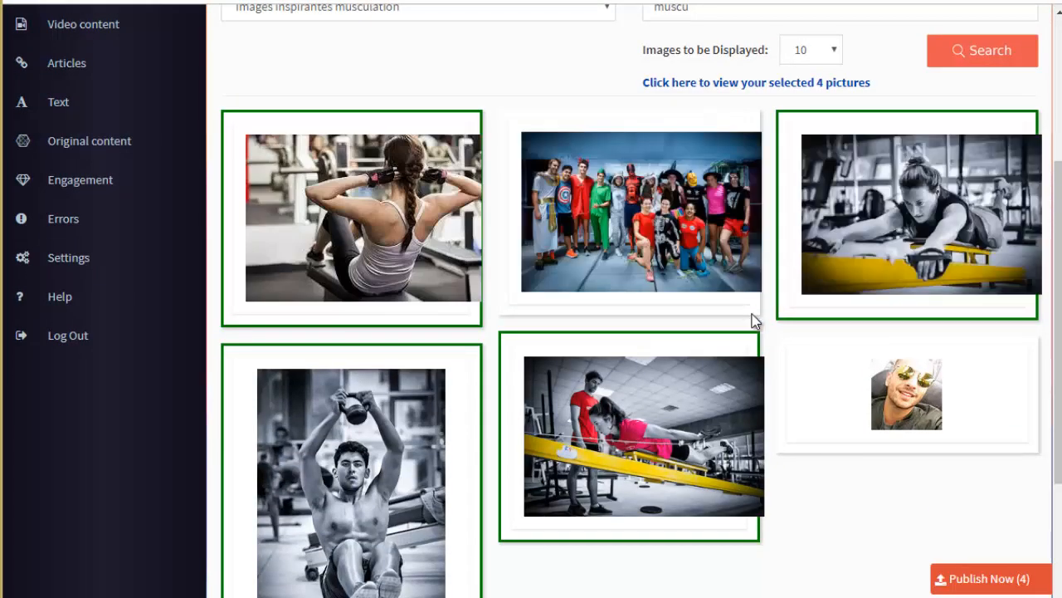
Step: Replace the picture search keyword with "cuisine" and run the Flickr search
{"action": "scroll", "coordinate": [735, 148], "scroll_direction": "up", "scroll_amount": 1}
{"action": "left_click_drag", "start_coordinate": [720, 99], "coordinate": [632, 96]}
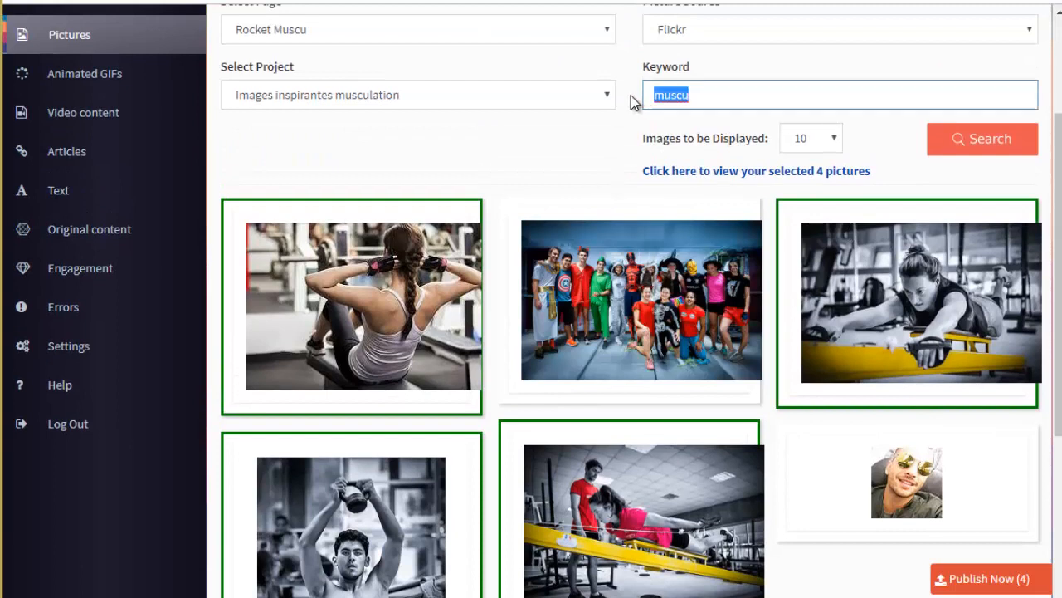
{"action": "type", "text": "cuisine"}
{"action": "left_click", "coordinate": [989, 148]}
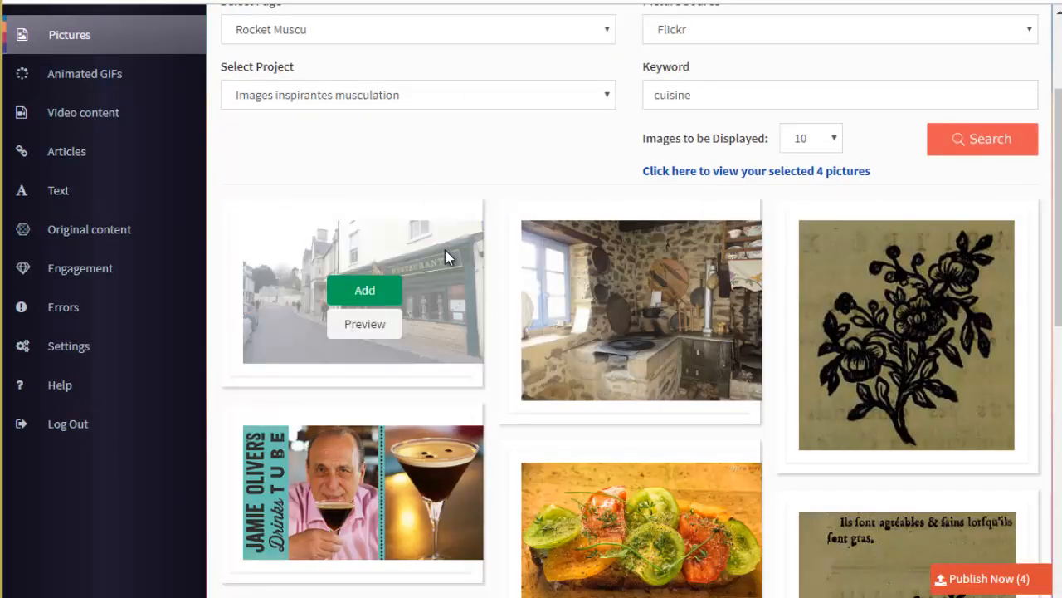
Step: Add the pizza picture from the cuisine results and try to add the pan of tomatoes beside it
{"action": "scroll", "coordinate": [640, 343], "scroll_direction": "down", "scroll_amount": 10}
{"action": "scroll", "coordinate": [628, 155], "scroll_direction": "down", "scroll_amount": 3}
{"action": "scroll", "coordinate": [753, 196], "scroll_direction": "down", "scroll_amount": 8}
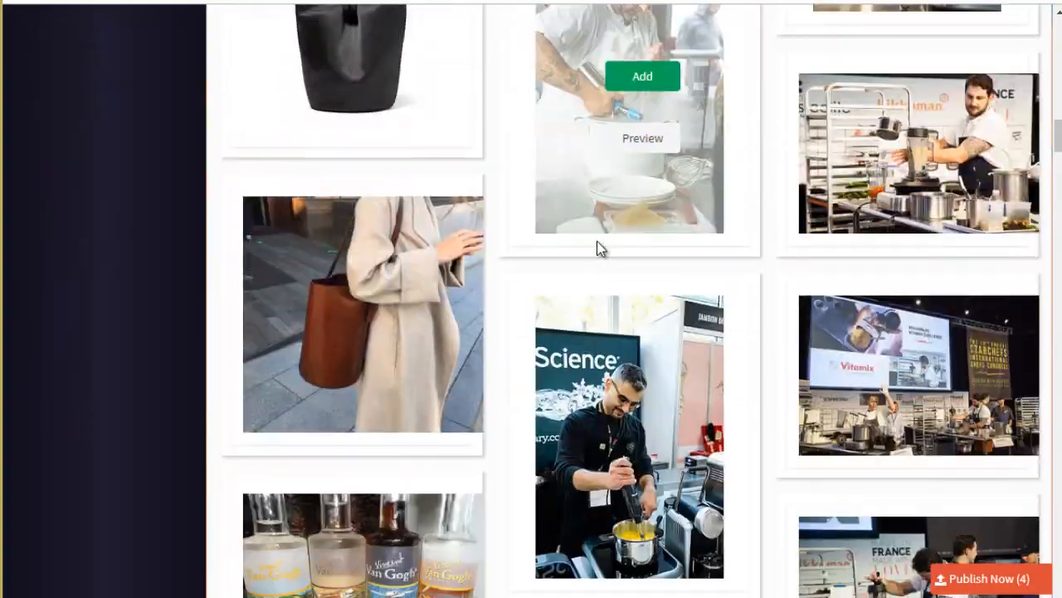
{"action": "scroll", "coordinate": [1054, 249], "scroll_direction": "down", "scroll_amount": 6}
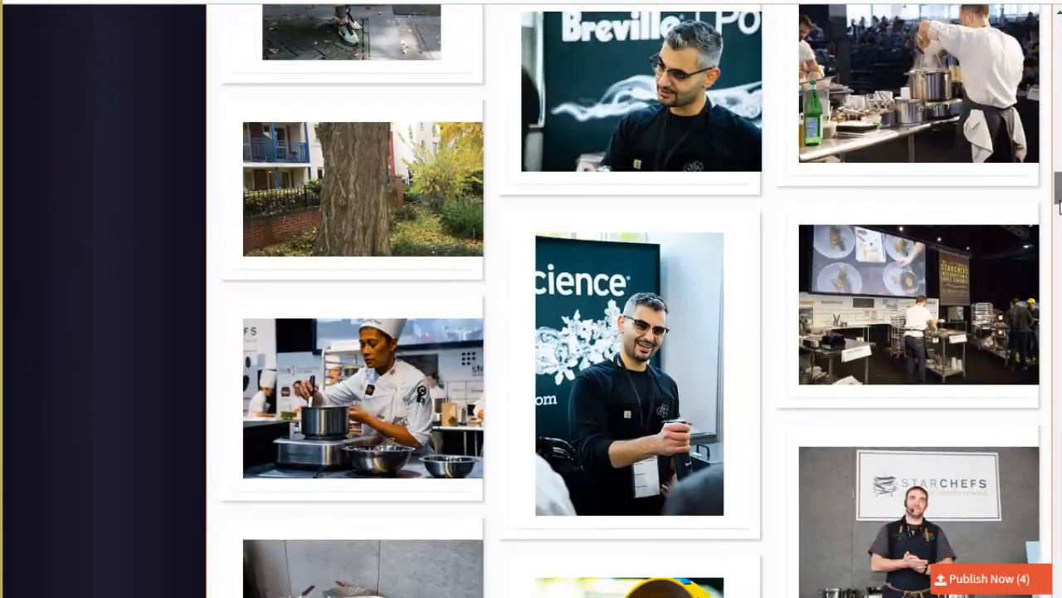
{"action": "left_click_drag", "start_coordinate": [1056, 199], "coordinate": [1054, 452]}
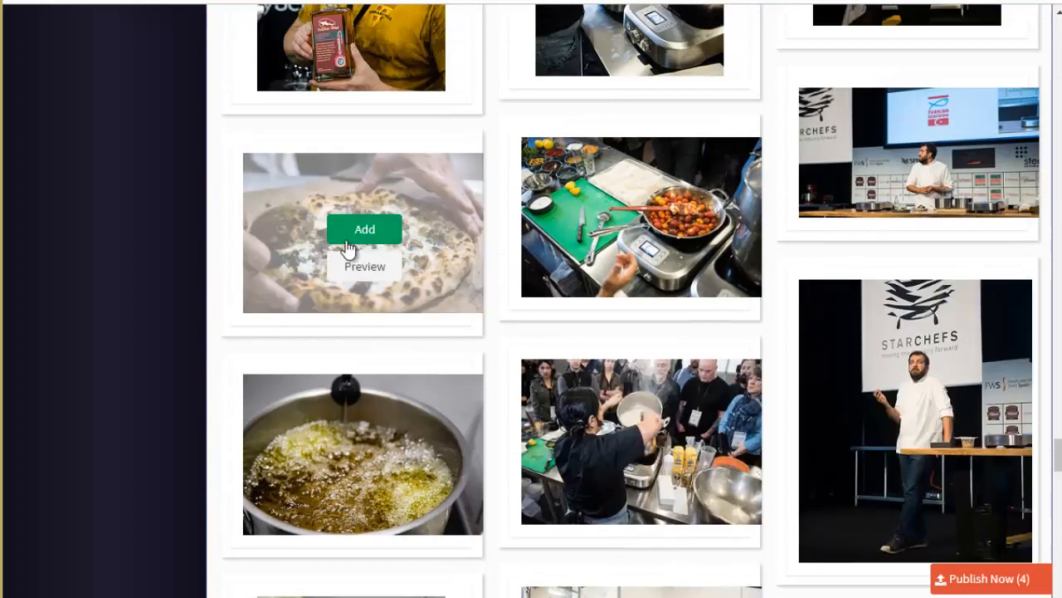
{"action": "left_click", "coordinate": [379, 231]}
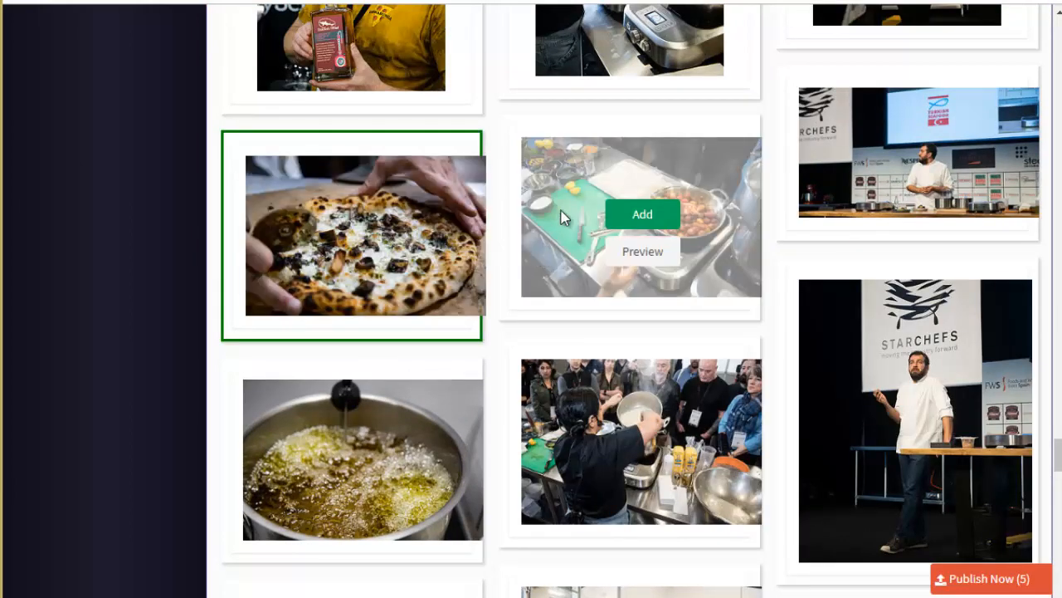
{"action": "left_click", "coordinate": [637, 216]}
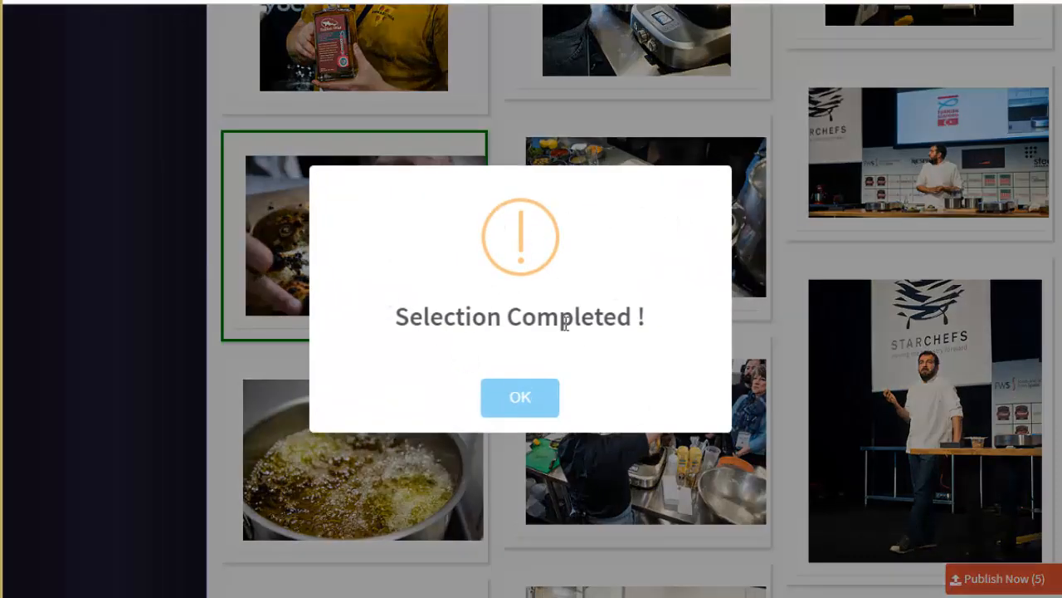
{"action": "left_click", "coordinate": [530, 396]}
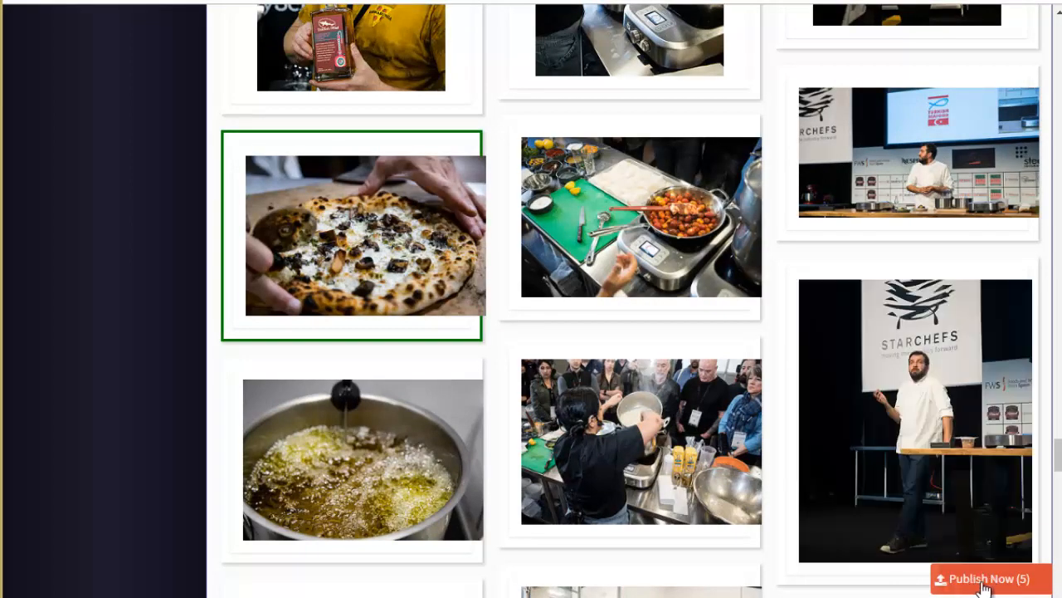
Step: Open the project's selected pictures and look over their scheduled dates
{"action": "left_click_drag", "start_coordinate": [1057, 458], "coordinate": [1057, 88]}
{"action": "scroll", "coordinate": [917, 86], "scroll_direction": "up", "scroll_amount": 10}
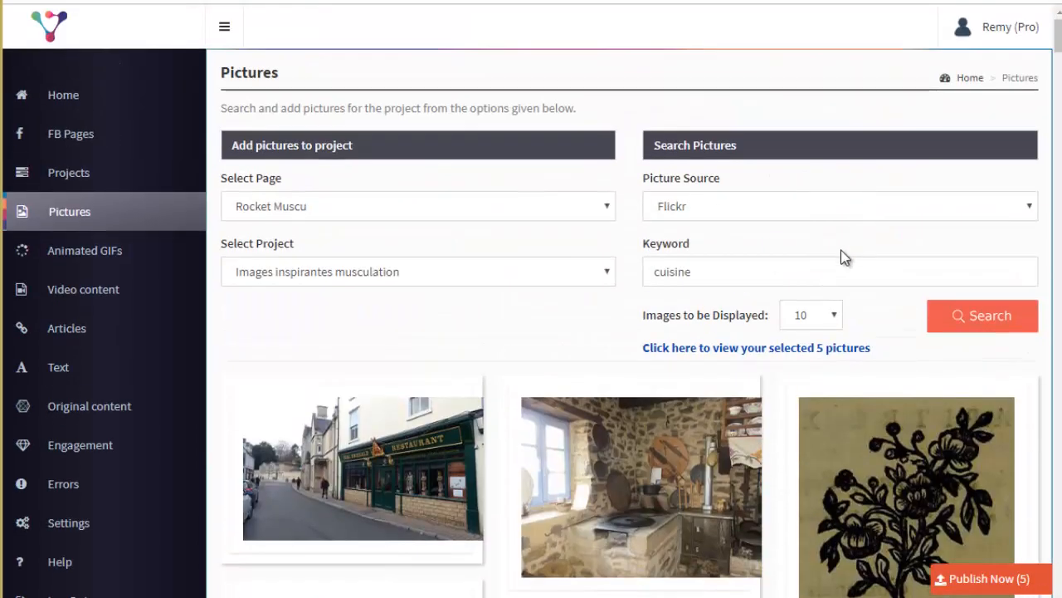
{"action": "left_click", "coordinate": [738, 352]}
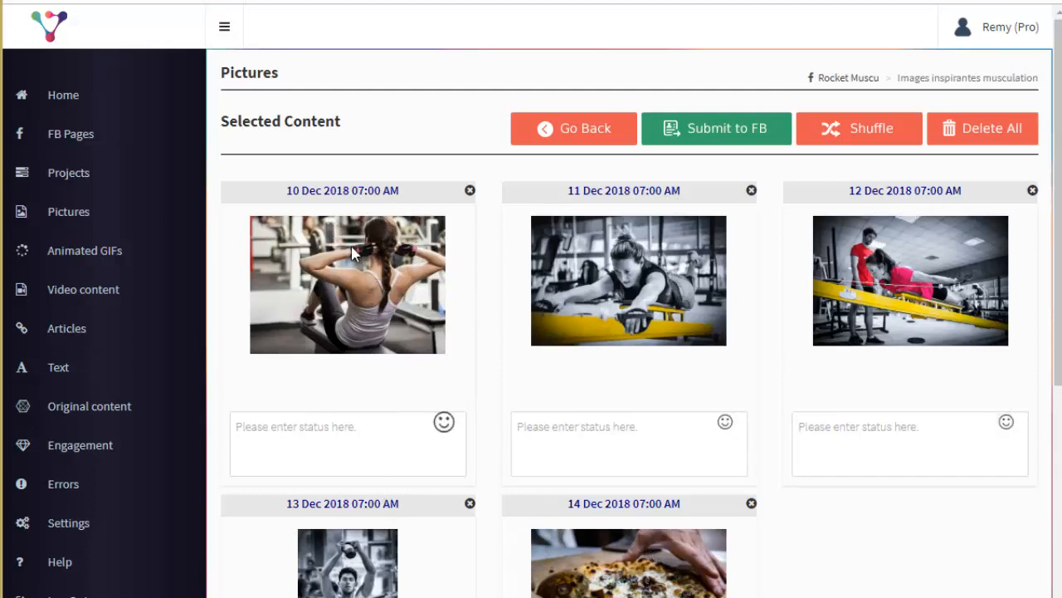
{"action": "scroll", "coordinate": [592, 548], "scroll_direction": "down", "scroll_amount": 1}
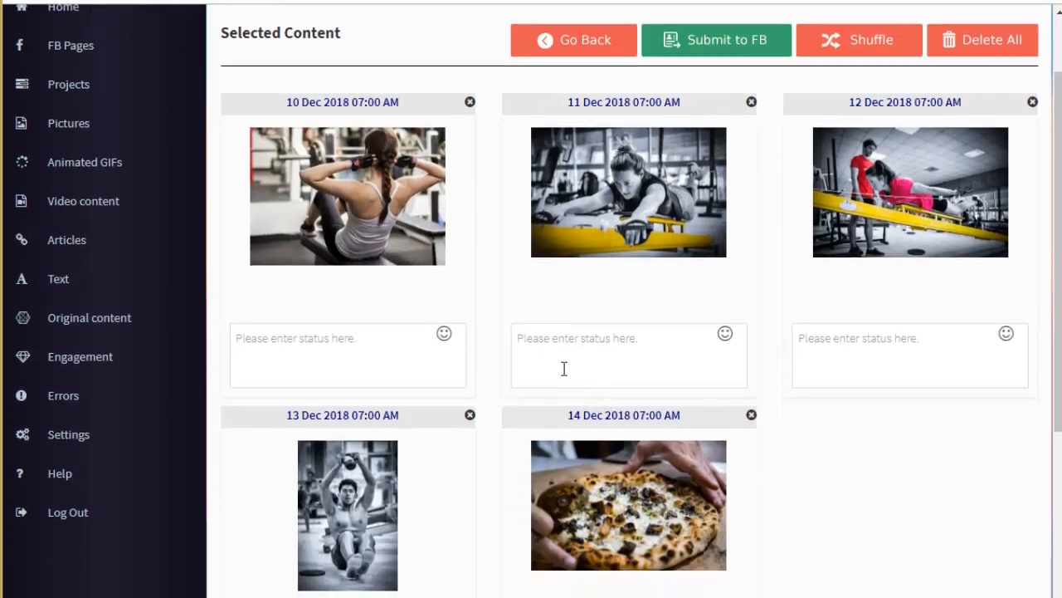
{"action": "left_click", "coordinate": [293, 351]}
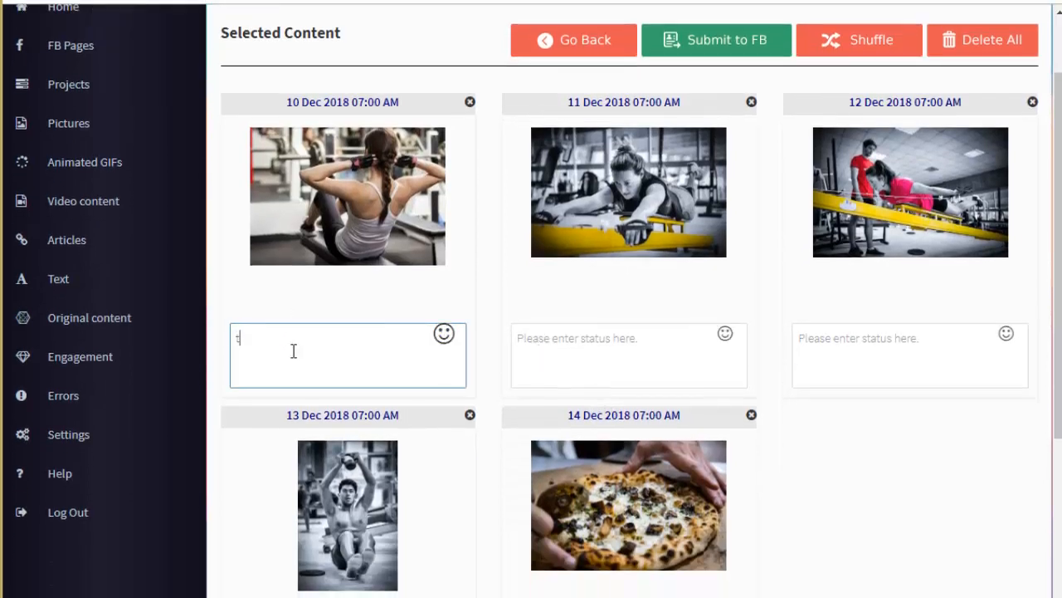
{"action": "key", "text": "ctrl+a"}
{"action": "key", "text": "BackSpace"}
{"action": "left_click", "coordinate": [657, 351]}
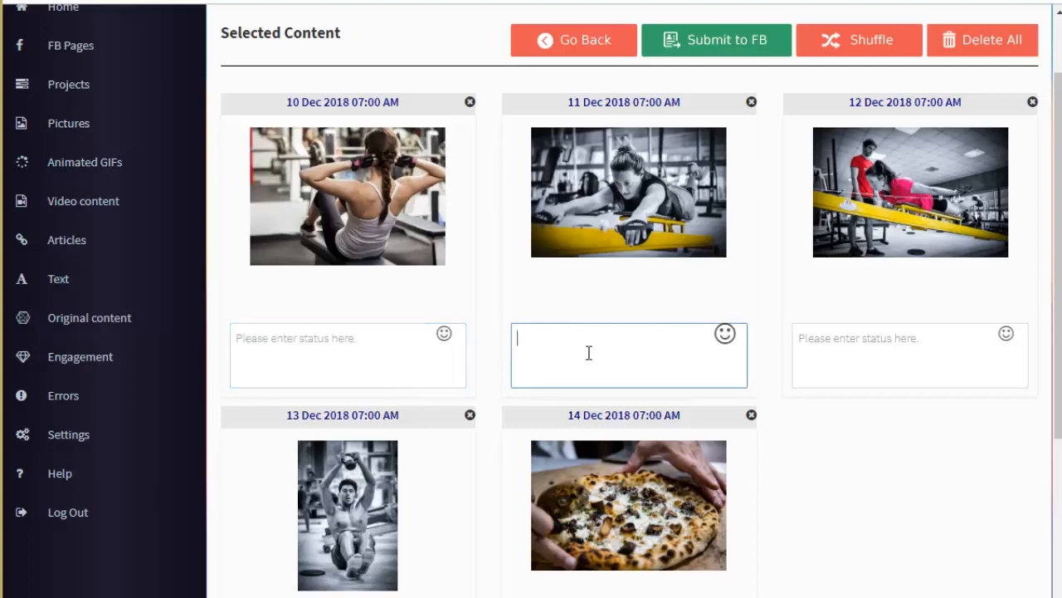
{"action": "left_click", "coordinate": [830, 342]}
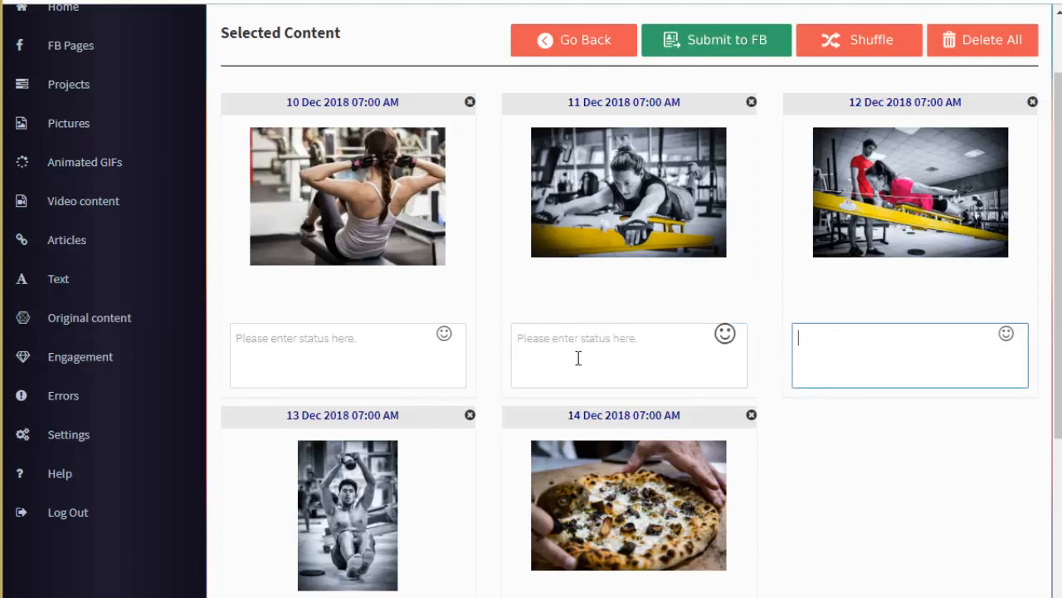
Step: Enter the status "rfgerdgz" with a thumbs-up emoji for the 10 Dec 2018 picture
{"action": "left_click", "coordinate": [365, 350]}
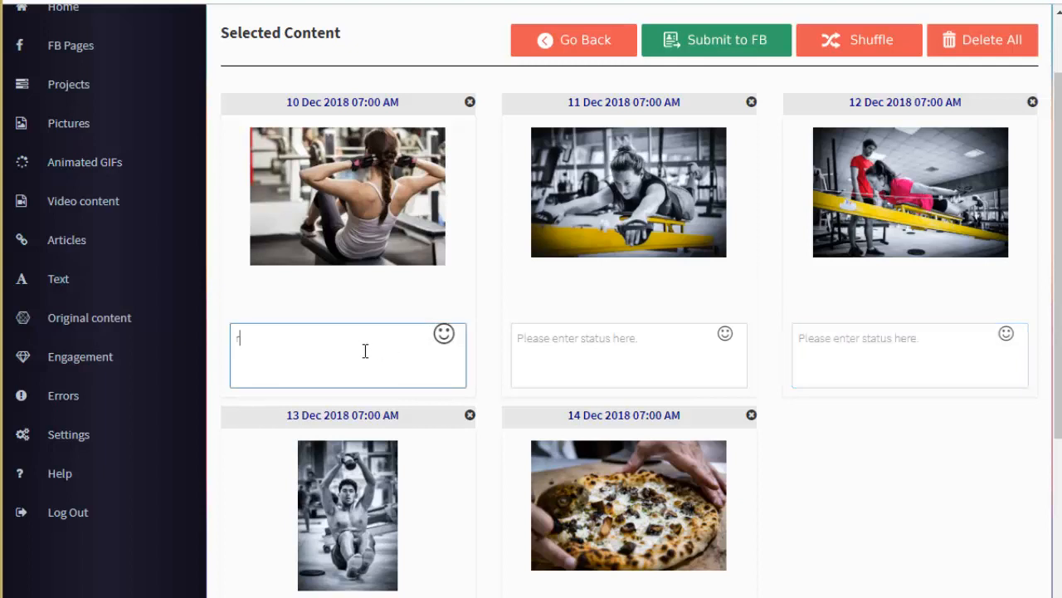
{"action": "left_click", "coordinate": [444, 335]}
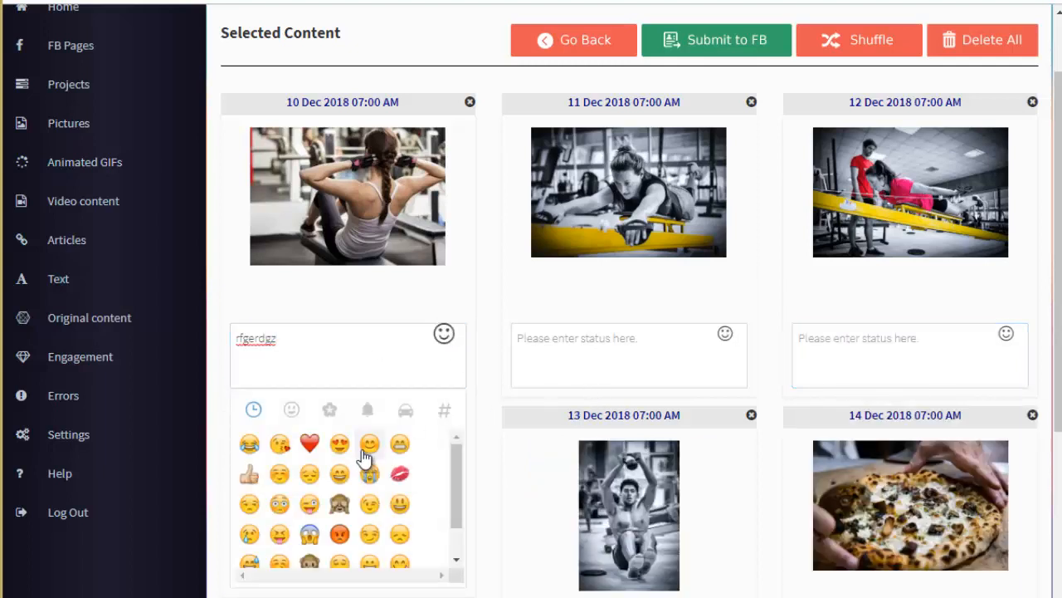
{"action": "scroll", "coordinate": [349, 473], "scroll_direction": "down", "scroll_amount": 1}
{"action": "scroll", "coordinate": [324, 481], "scroll_direction": "up", "scroll_amount": 1}
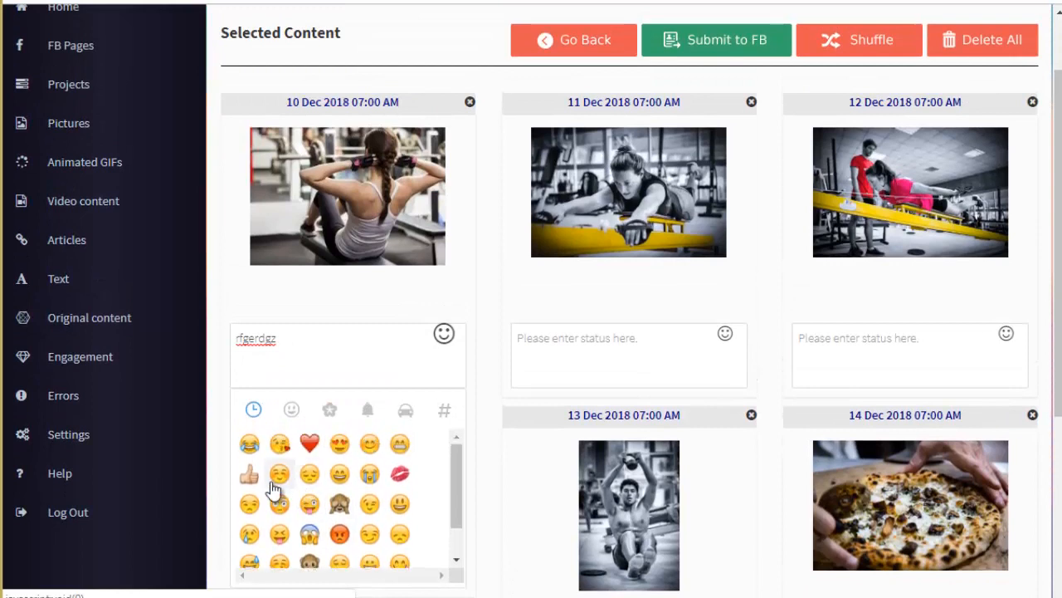
{"action": "left_click", "coordinate": [249, 473]}
{"action": "left_click", "coordinate": [442, 328]}
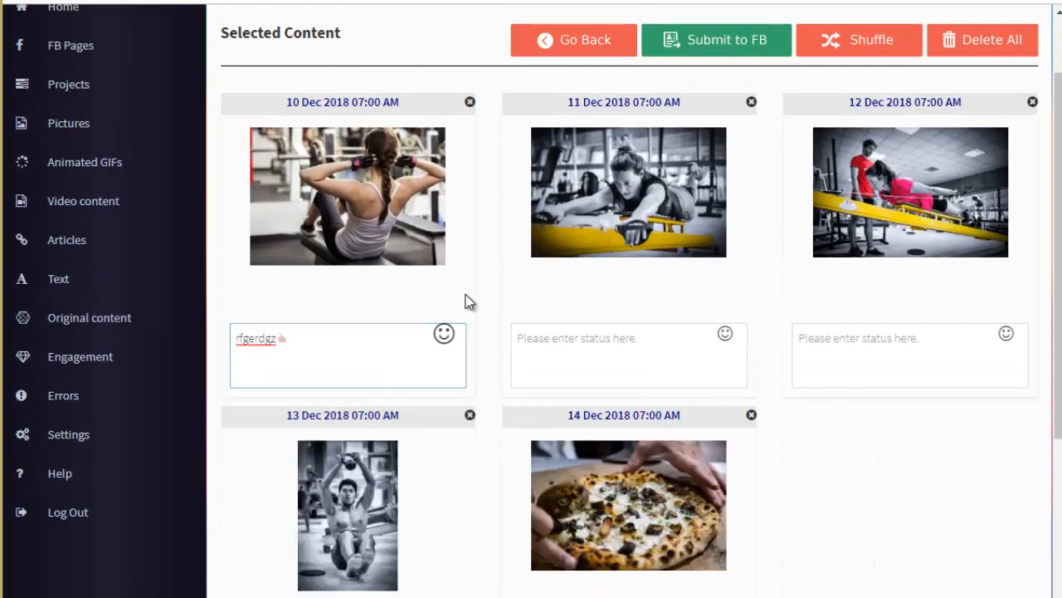
Step: Enter the status "gedzf" for the 11 Dec 2018 picture
{"action": "left_click", "coordinate": [560, 345]}
{"action": "type", "text": "gedzf"}
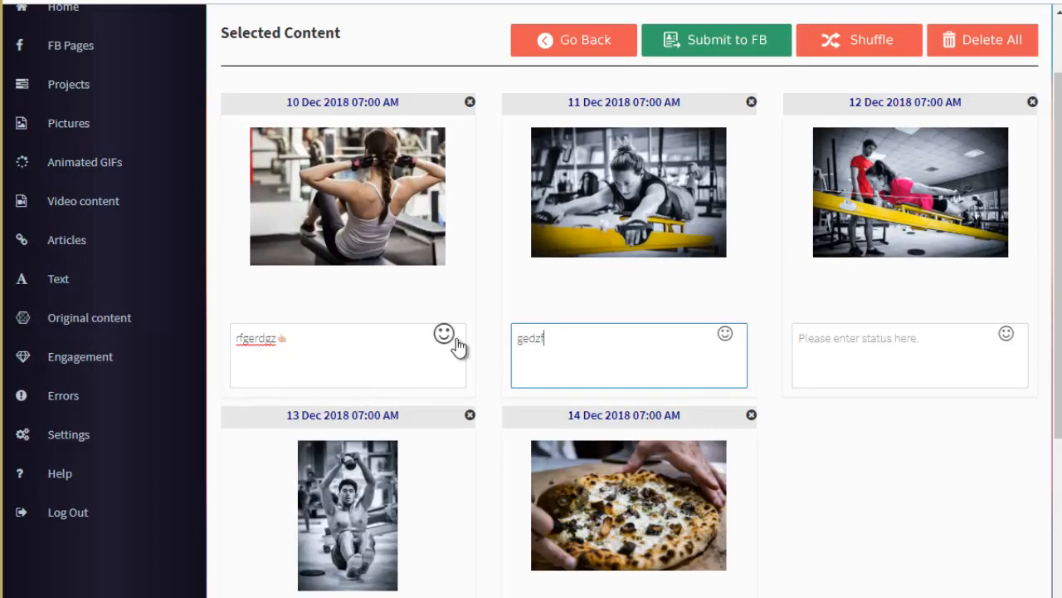
{"action": "scroll", "coordinate": [303, 421], "scroll_direction": "down", "scroll_amount": 2}
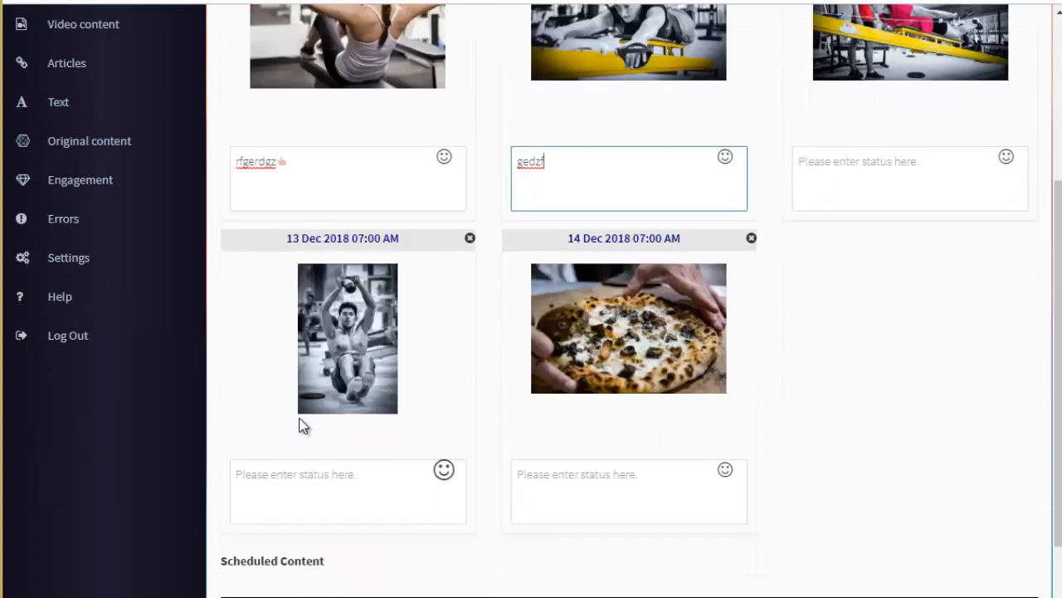
{"action": "left_click", "coordinate": [289, 474]}
Step: Submit the selected pictures to Facebook and check the scheduled posts of the Rocket Muscu page there
{"action": "scroll", "coordinate": [725, 470], "scroll_direction": "up", "scroll_amount": 3}
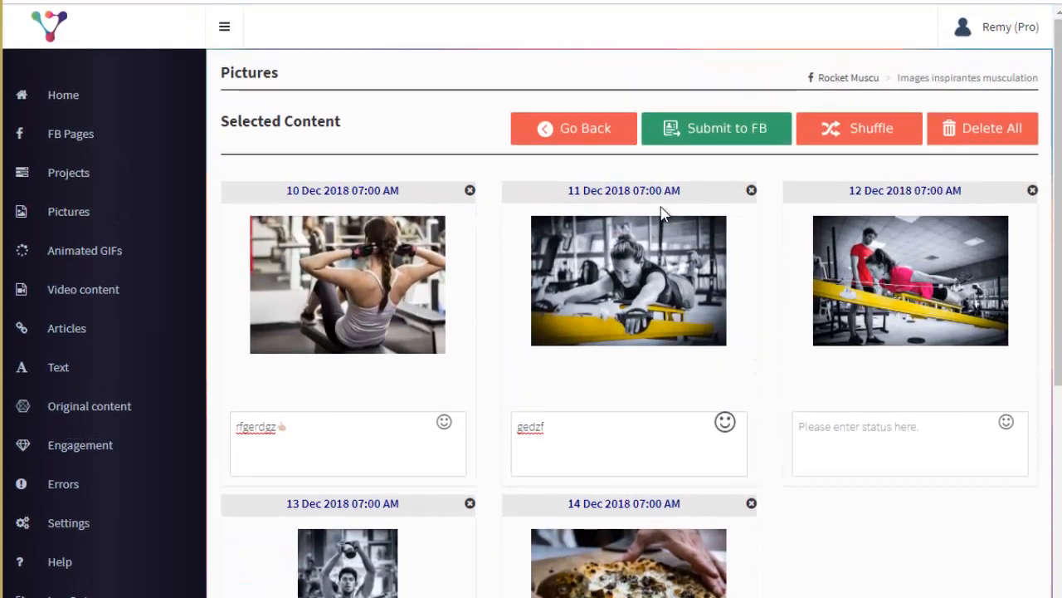
{"action": "left_click", "coordinate": [732, 131]}
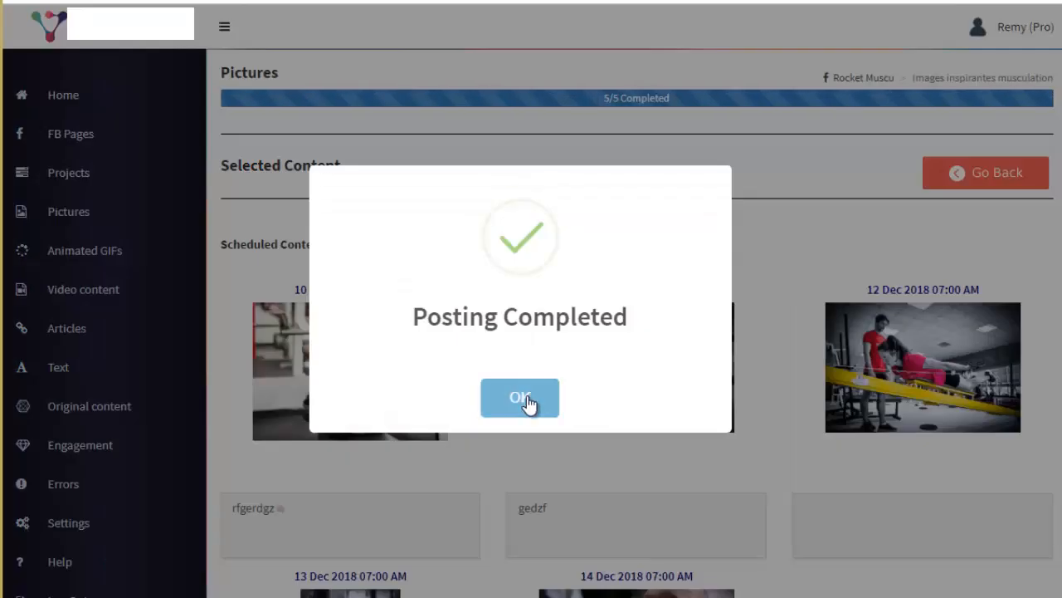
{"action": "left_click", "coordinate": [523, 399]}
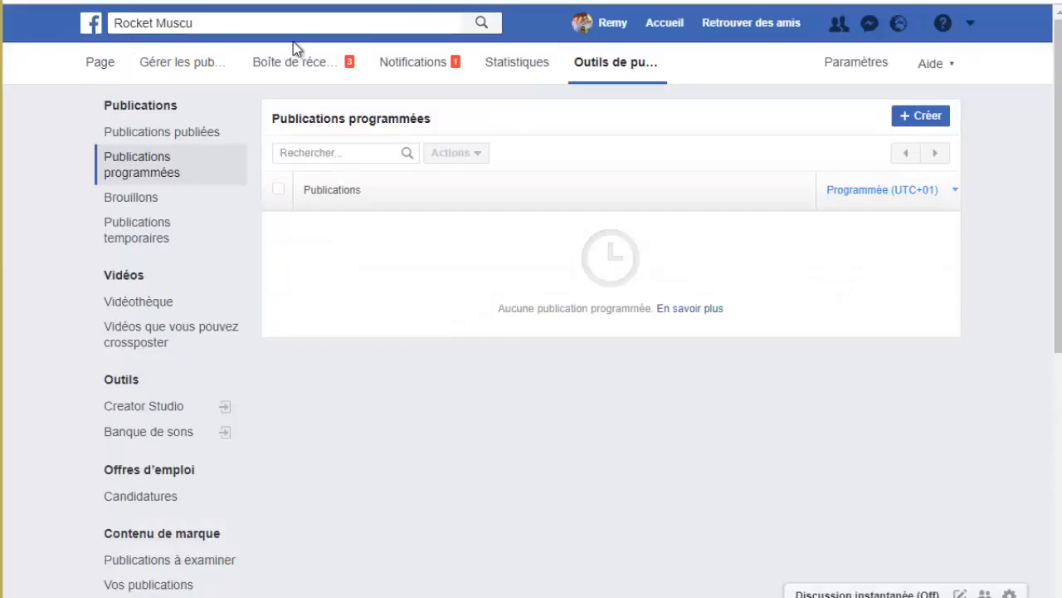
{"action": "left_click", "coordinate": [143, 173]}
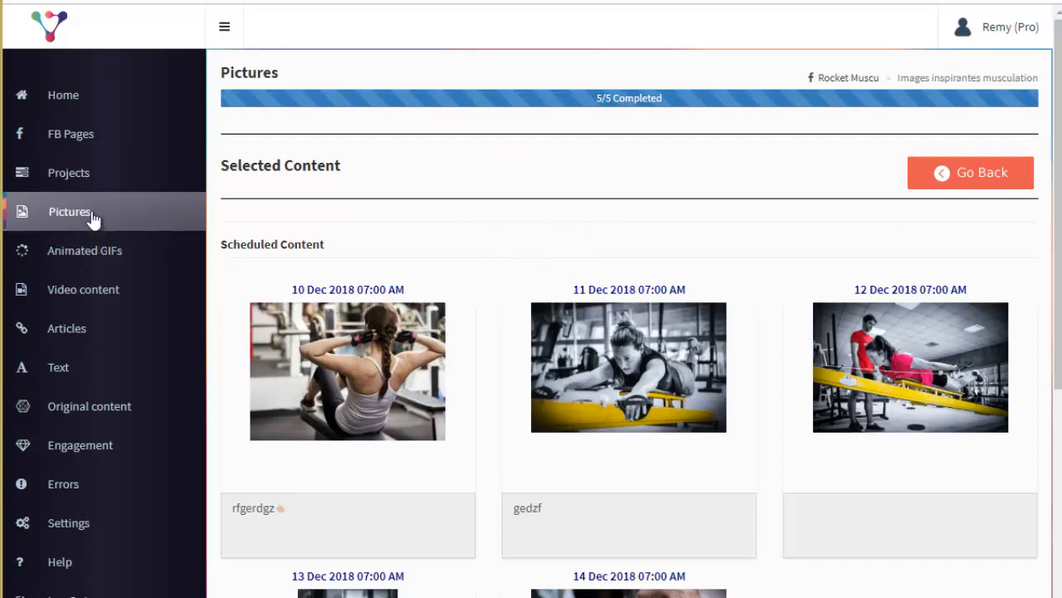
Step: Open the video content page and choose the project "Videos inspiration et techniques de musculation"
{"action": "left_click", "coordinate": [85, 295]}
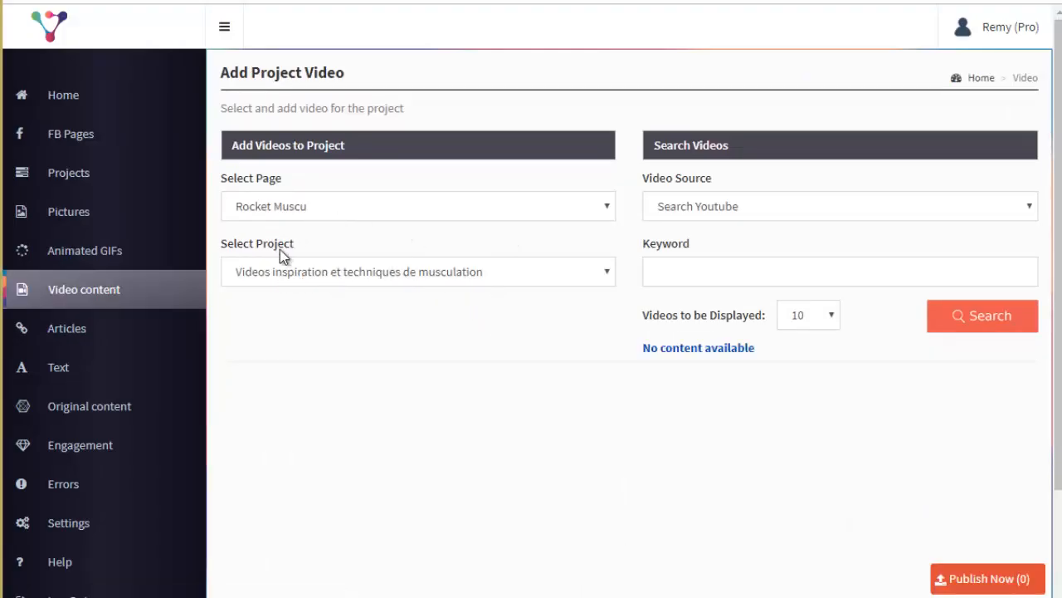
{"action": "left_click", "coordinate": [304, 279]}
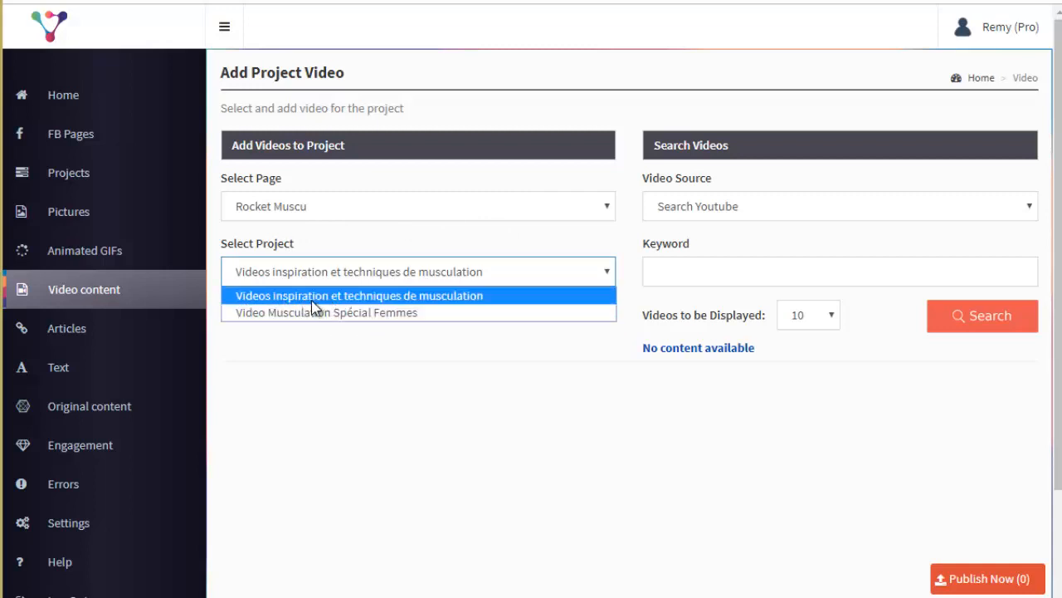
{"action": "left_click", "coordinate": [467, 299]}
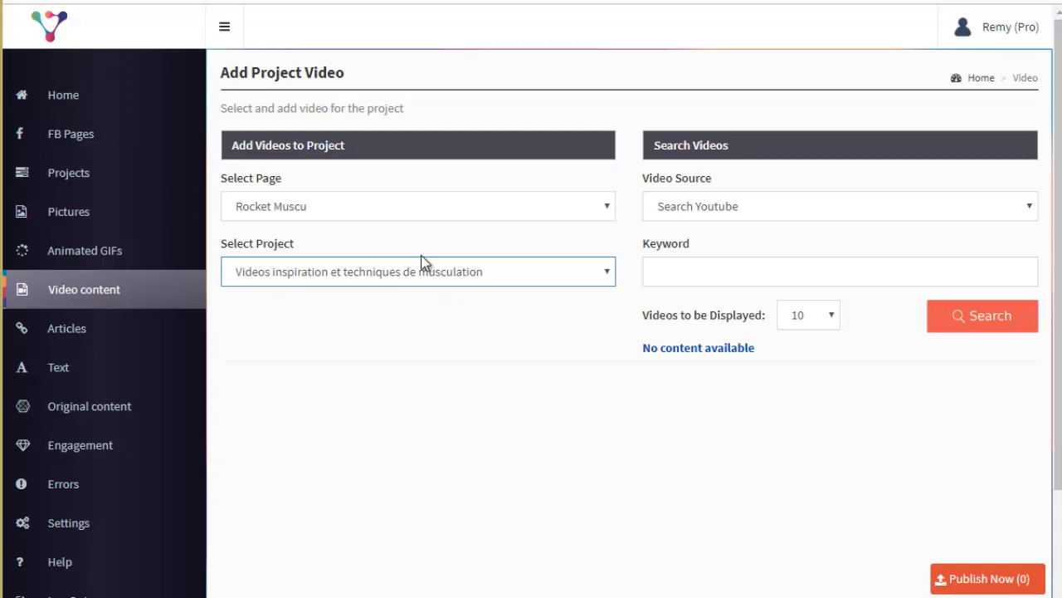
Step: Set the video source to My Videos and check the available channels
{"action": "left_click", "coordinate": [719, 212]}
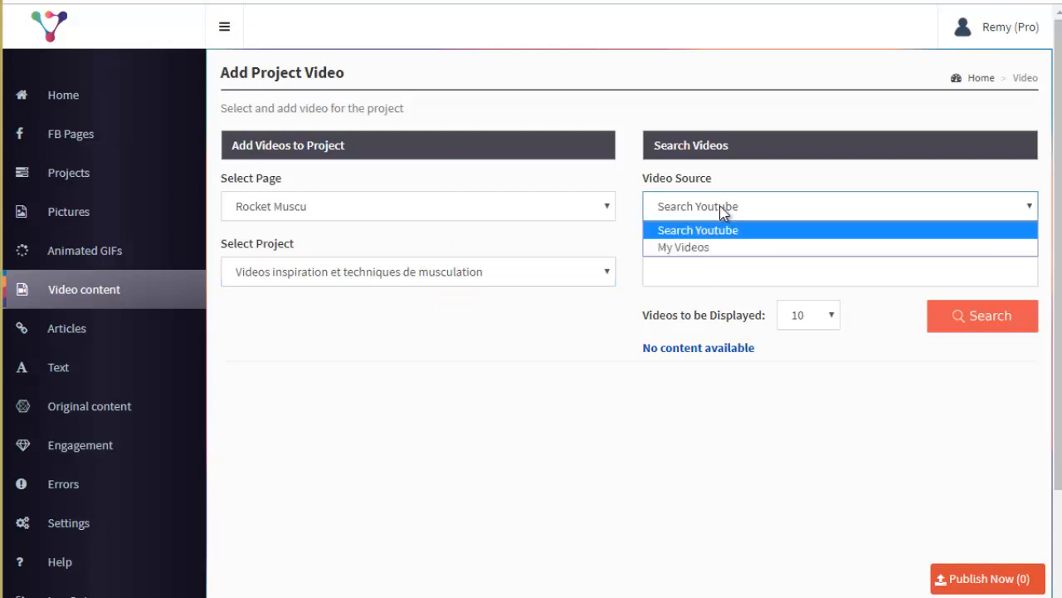
{"action": "left_click", "coordinate": [719, 248]}
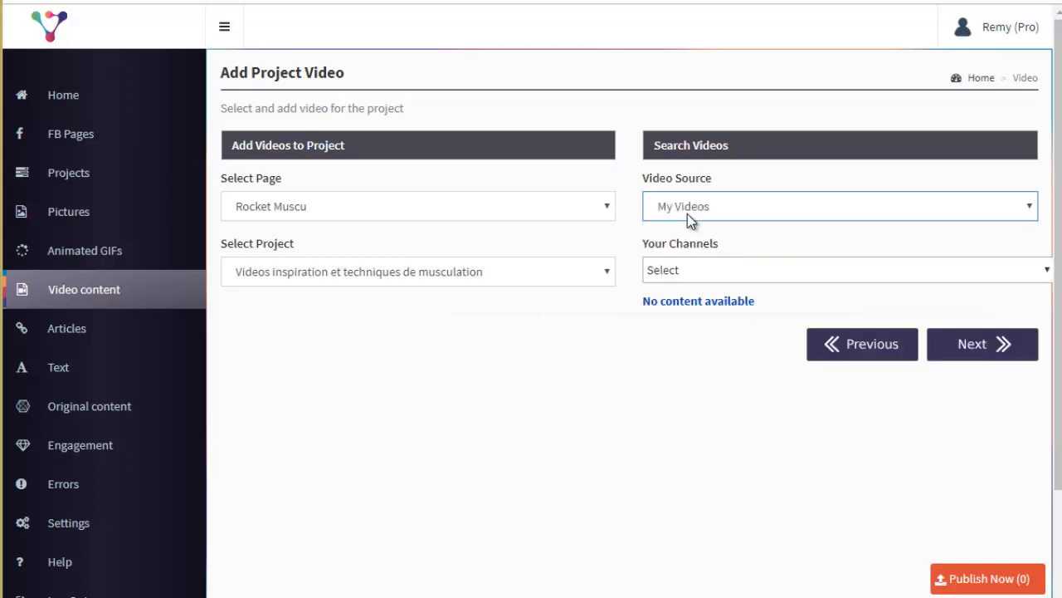
{"action": "left_click", "coordinate": [730, 266]}
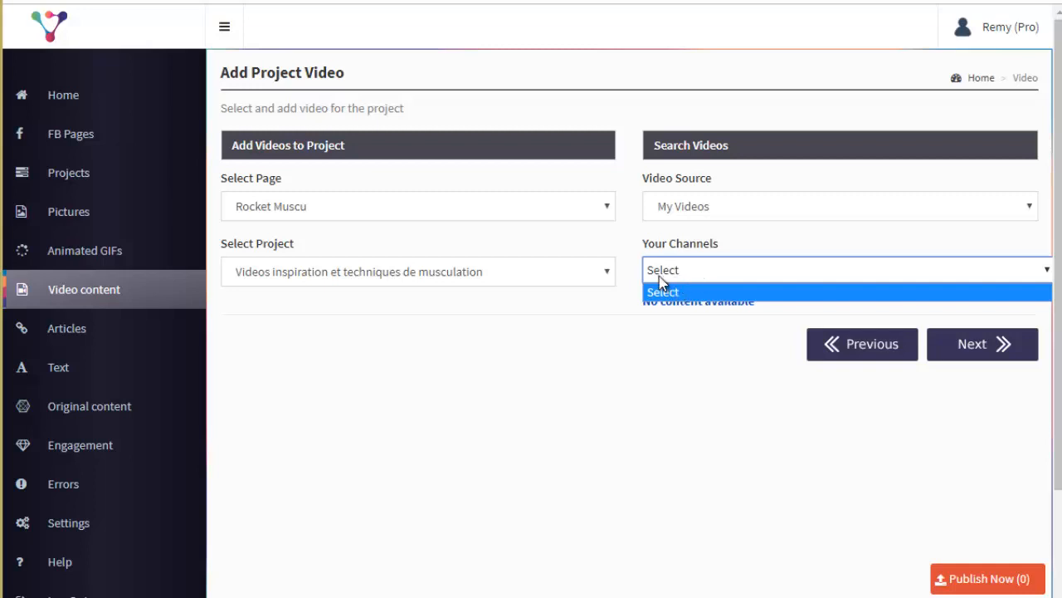
{"action": "left_click", "coordinate": [795, 274]}
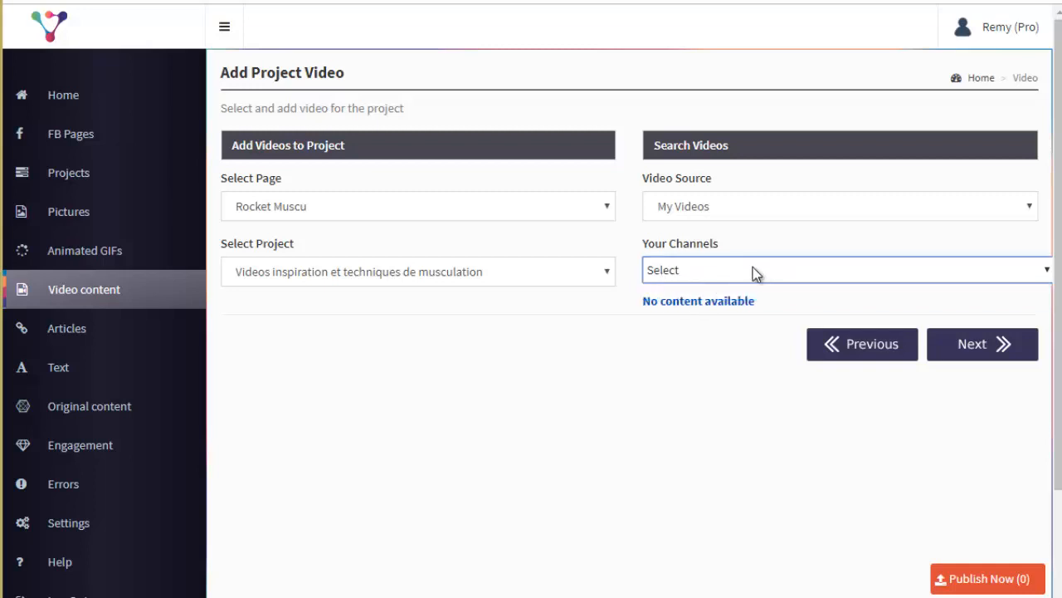
Step: Set the video source to Search Youtube and search for videos with the keyword "musculation"
{"action": "left_click", "coordinate": [443, 399]}
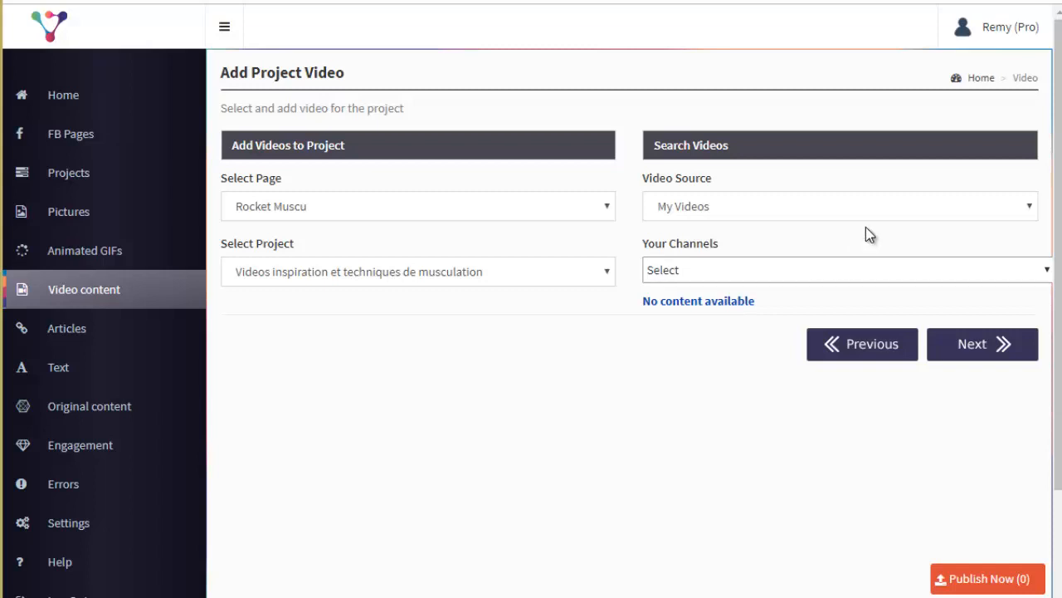
{"action": "left_click", "coordinate": [876, 208]}
{"action": "left_click", "coordinate": [826, 229]}
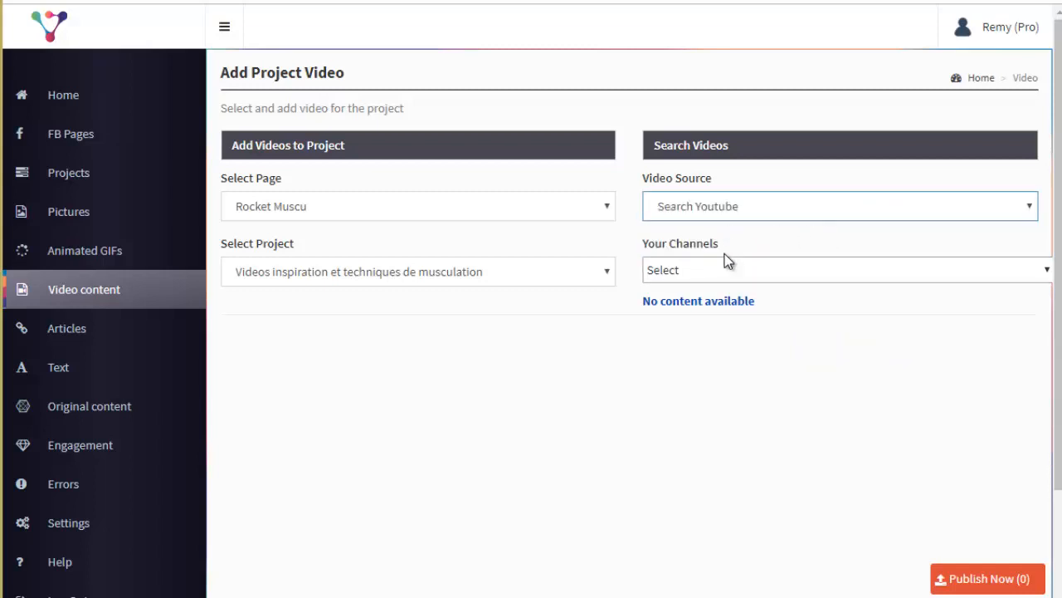
{"action": "left_click", "coordinate": [697, 274]}
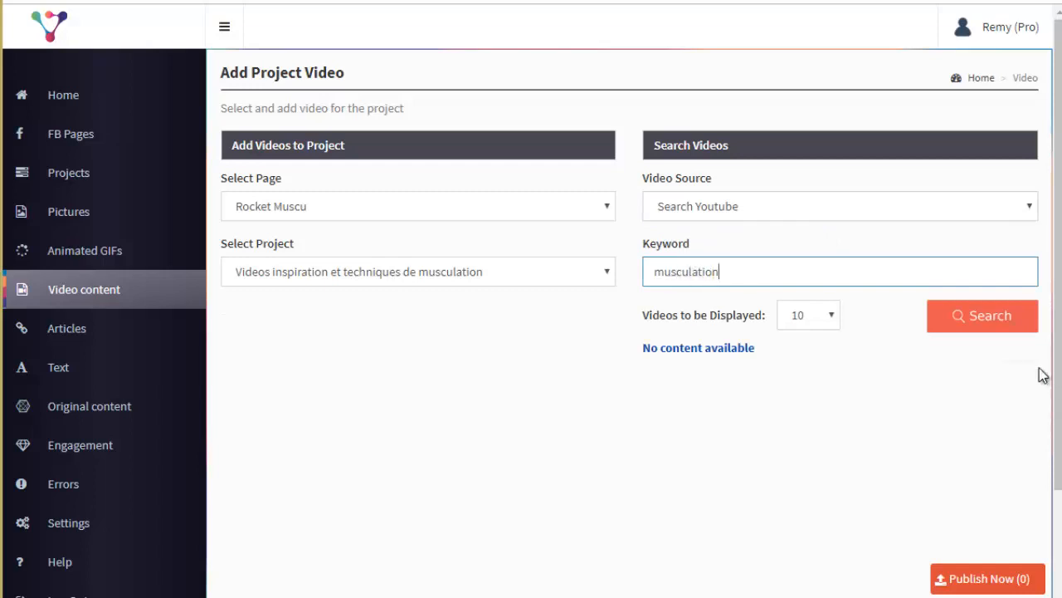
{"action": "left_click", "coordinate": [984, 328]}
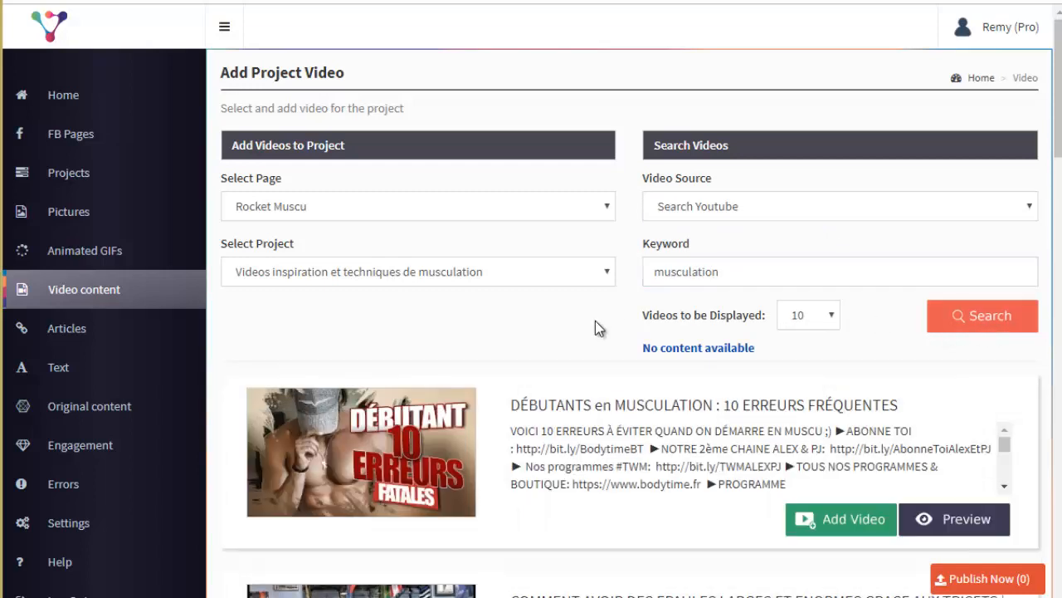
Step: Add the videos "DÉBUTANTS en MUSCULATION : 10 ERREURS FRÉQUENTES", the shoulder trisets video and "Le Meilleur Programme Nutrition en Musculation pour La Masse"
{"action": "scroll", "coordinate": [595, 323], "scroll_direction": "down", "scroll_amount": 1}
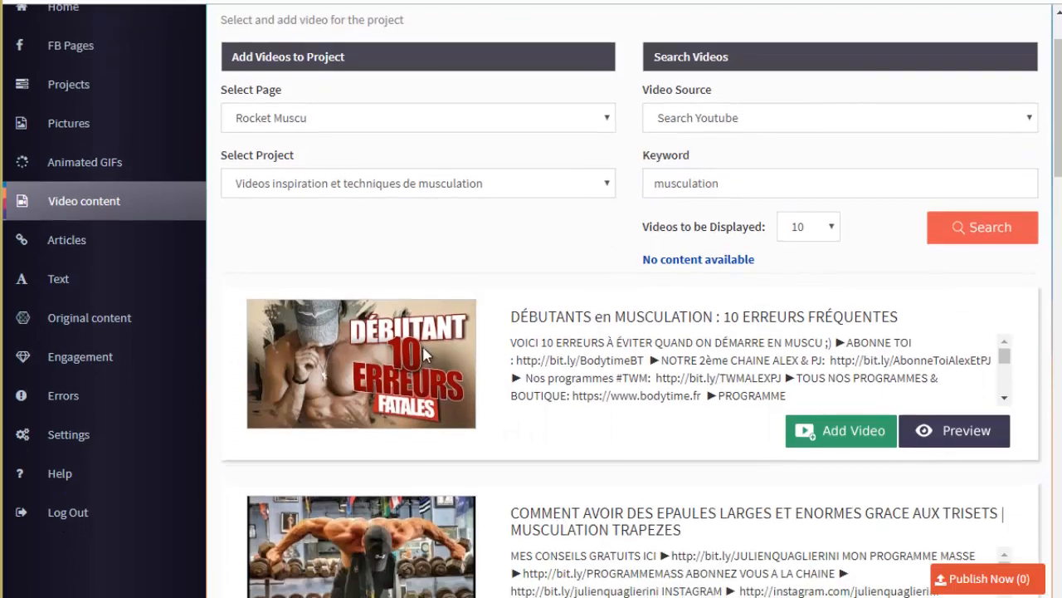
{"action": "scroll", "coordinate": [535, 349], "scroll_direction": "down", "scroll_amount": 3}
{"action": "scroll", "coordinate": [497, 446], "scroll_direction": "down", "scroll_amount": 3}
{"action": "scroll", "coordinate": [671, 351], "scroll_direction": "up", "scroll_amount": 2}
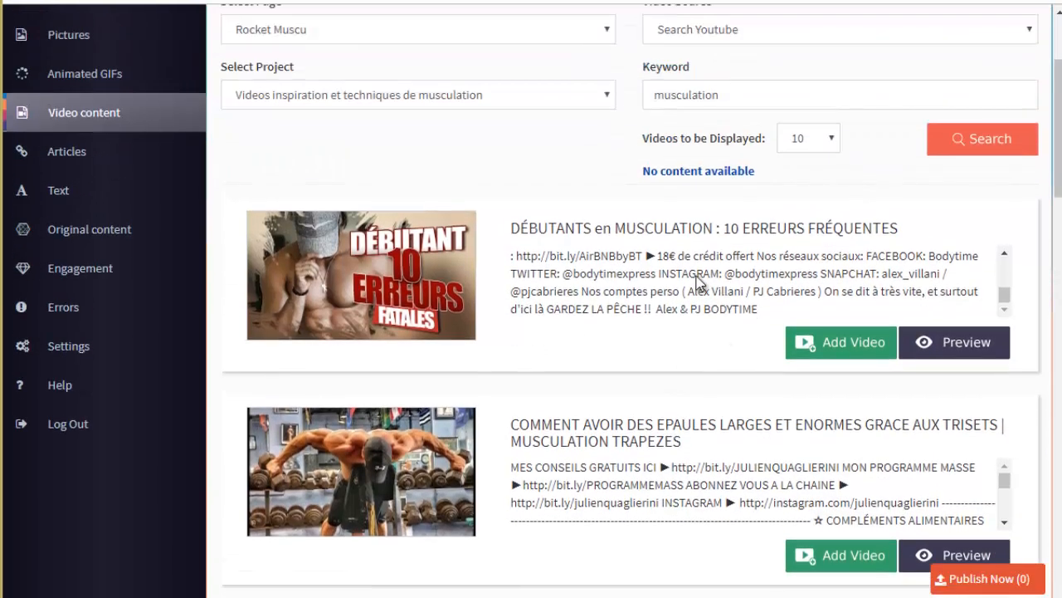
{"action": "left_click", "coordinate": [834, 352]}
{"action": "scroll", "coordinate": [805, 394], "scroll_direction": "down", "scroll_amount": 2}
{"action": "left_click", "coordinate": [816, 383]}
{"action": "scroll", "coordinate": [656, 379], "scroll_direction": "down", "scroll_amount": 2}
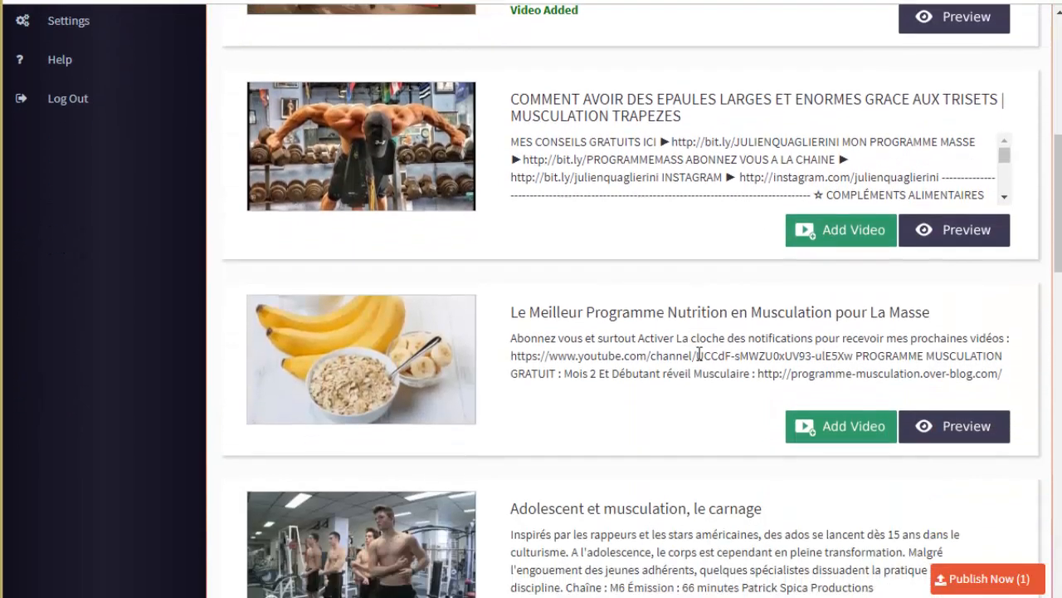
{"action": "left_click", "coordinate": [845, 403]}
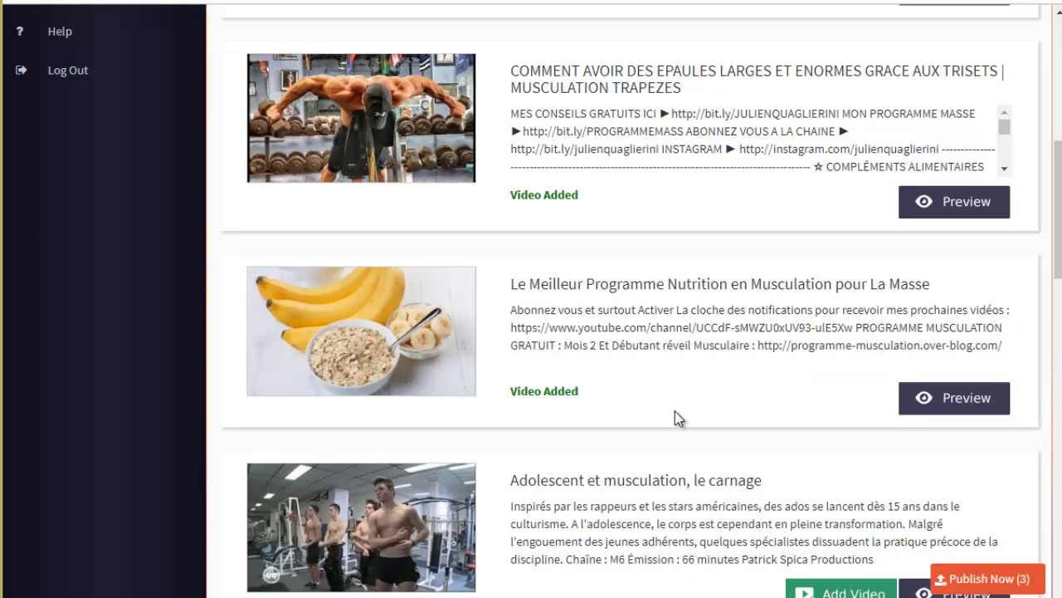
Step: Add the videos "Adolescent et musculation, le carnage" and "FINI LA PRISE DE MASSE ! ON FAIT LE BILAN", and try to add "LA MUSCULATION"
{"action": "scroll", "coordinate": [675, 411], "scroll_direction": "down", "scroll_amount": 3}
{"action": "left_click", "coordinate": [818, 340]}
{"action": "scroll", "coordinate": [845, 359], "scroll_direction": "down", "scroll_amount": 2}
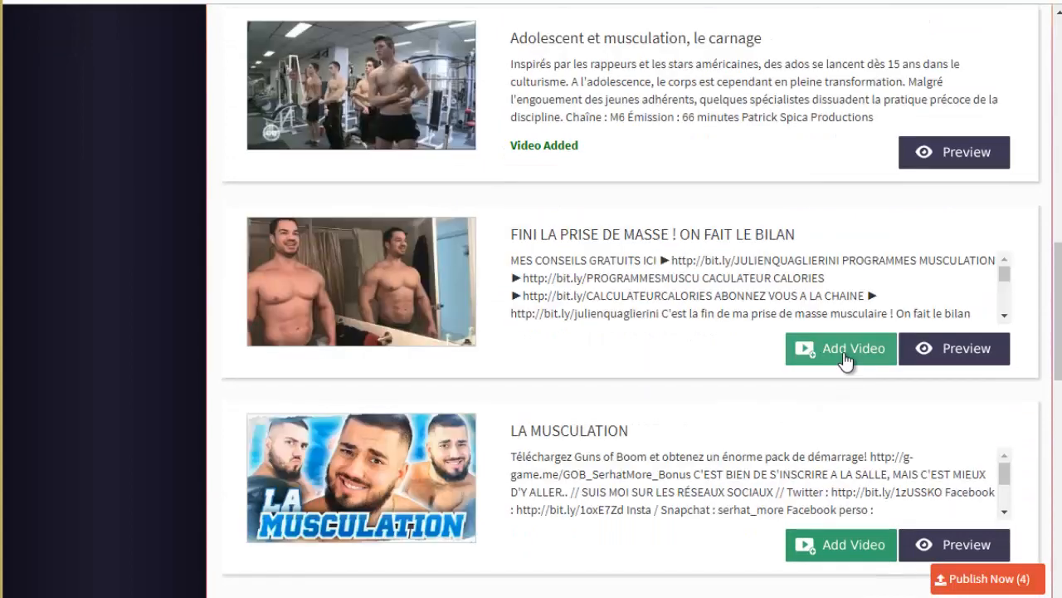
{"action": "left_click", "coordinate": [832, 364]}
{"action": "scroll", "coordinate": [806, 373], "scroll_direction": "down", "scroll_amount": 2}
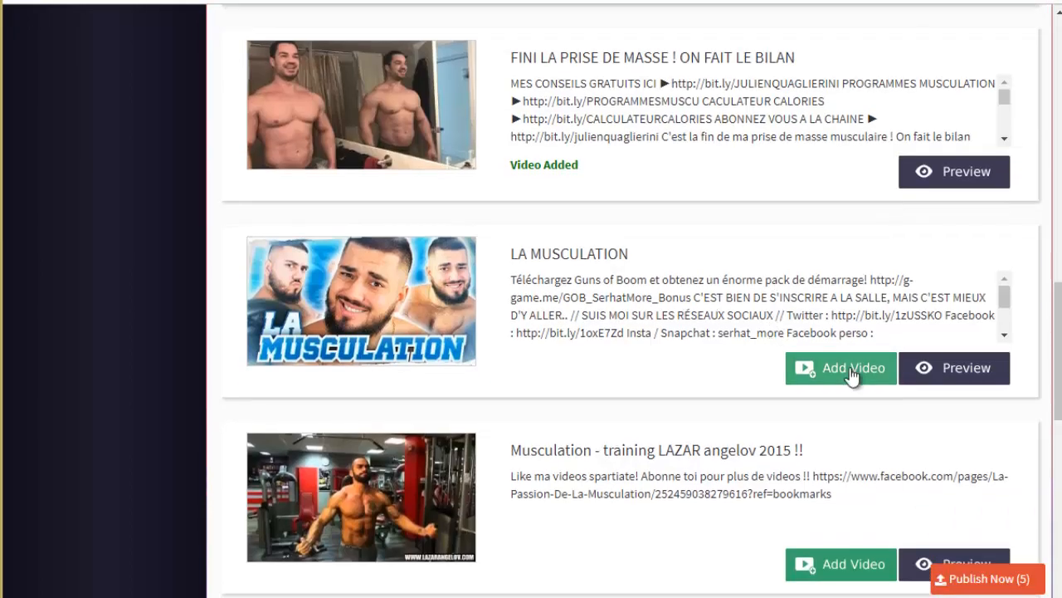
{"action": "left_click", "coordinate": [804, 371]}
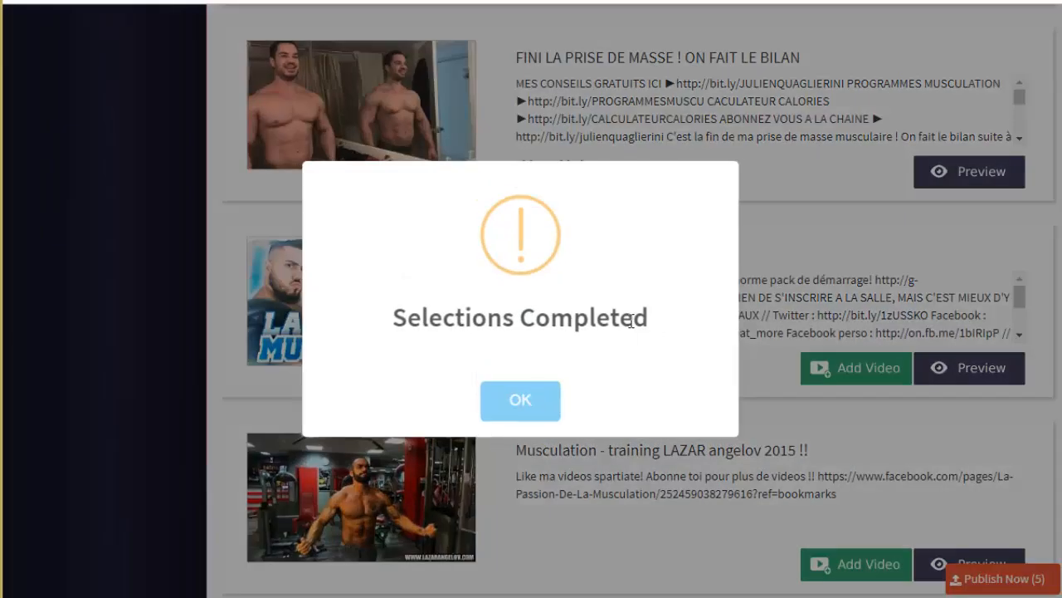
{"action": "left_click", "coordinate": [519, 398]}
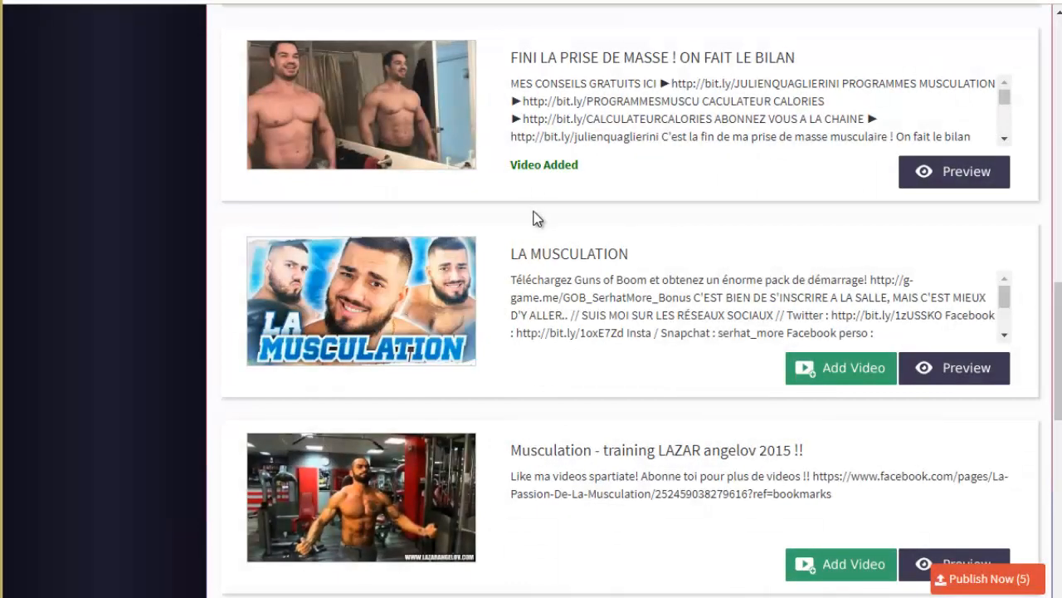
Step: Look through the remaining search results and open the list of the selected videos
{"action": "scroll", "coordinate": [513, 215], "scroll_direction": "down", "scroll_amount": 4}
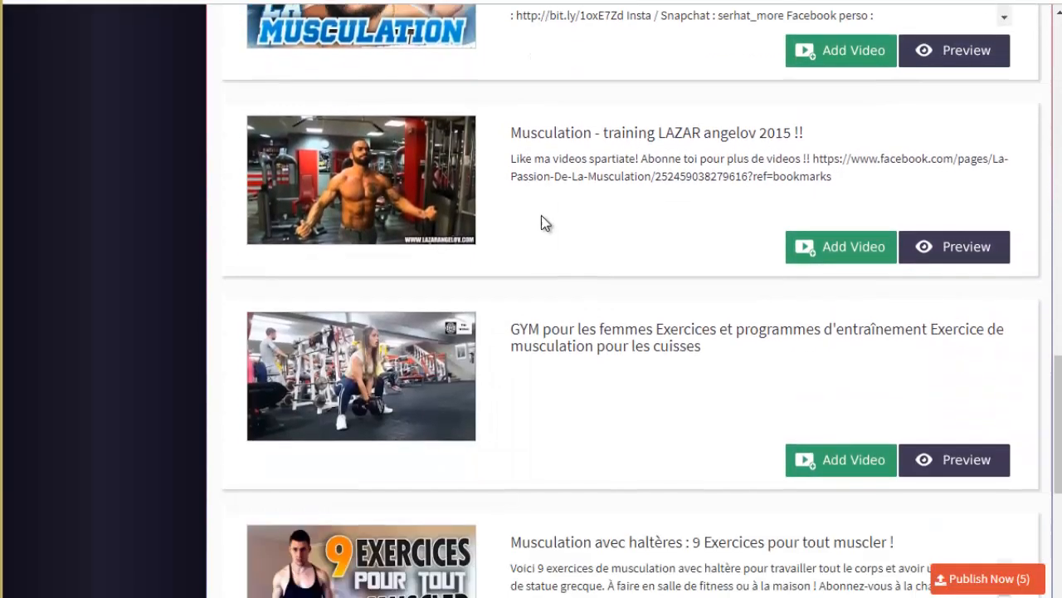
{"action": "scroll", "coordinate": [728, 238], "scroll_direction": "up", "scroll_amount": 2}
{"action": "scroll", "coordinate": [541, 280], "scroll_direction": "down", "scroll_amount": 6}
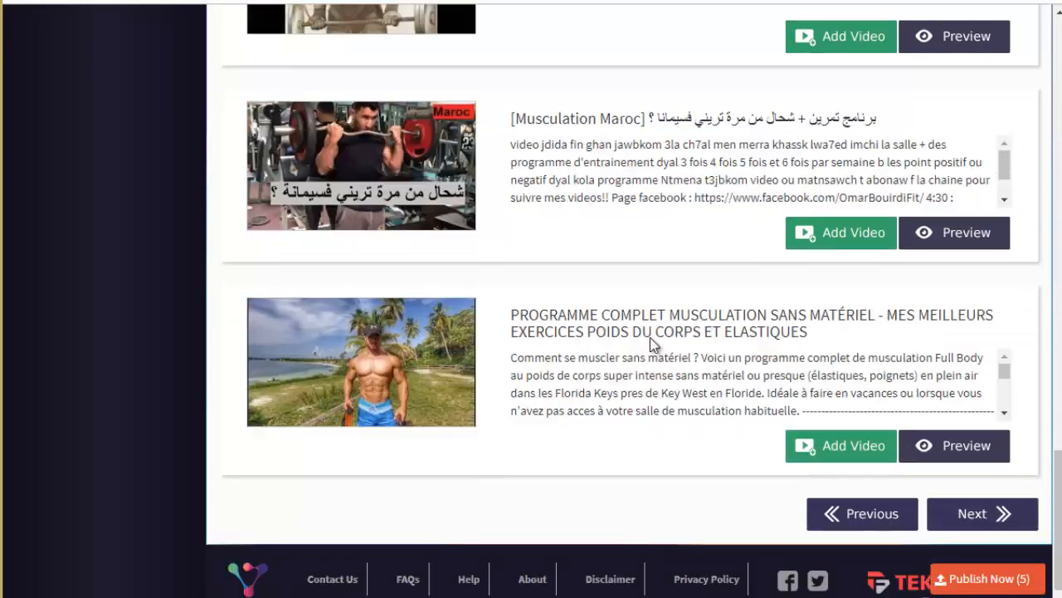
{"action": "scroll", "coordinate": [651, 328], "scroll_direction": "up", "scroll_amount": 15}
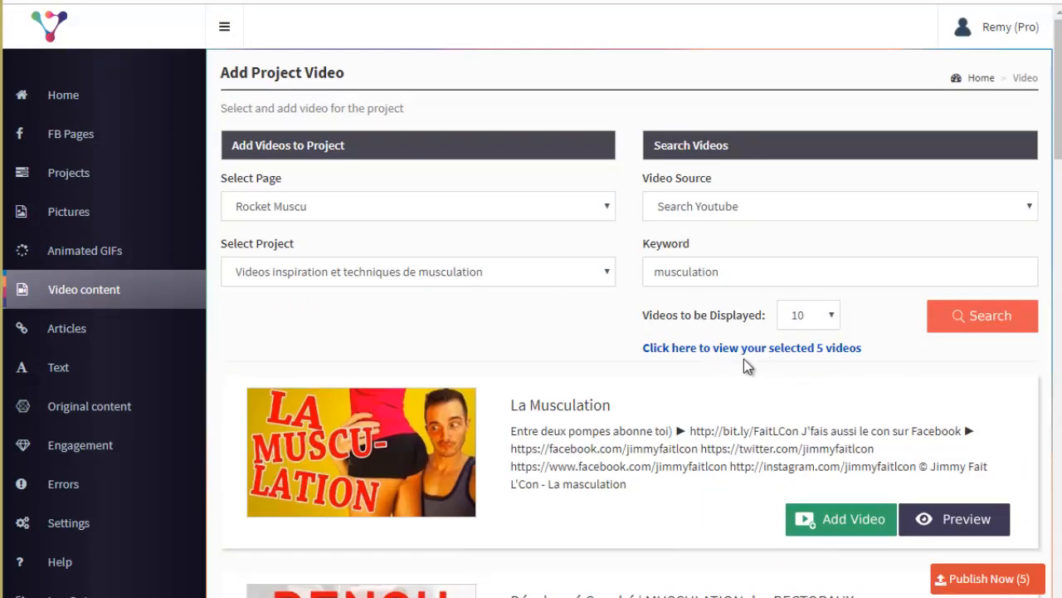
{"action": "left_click", "coordinate": [704, 349]}
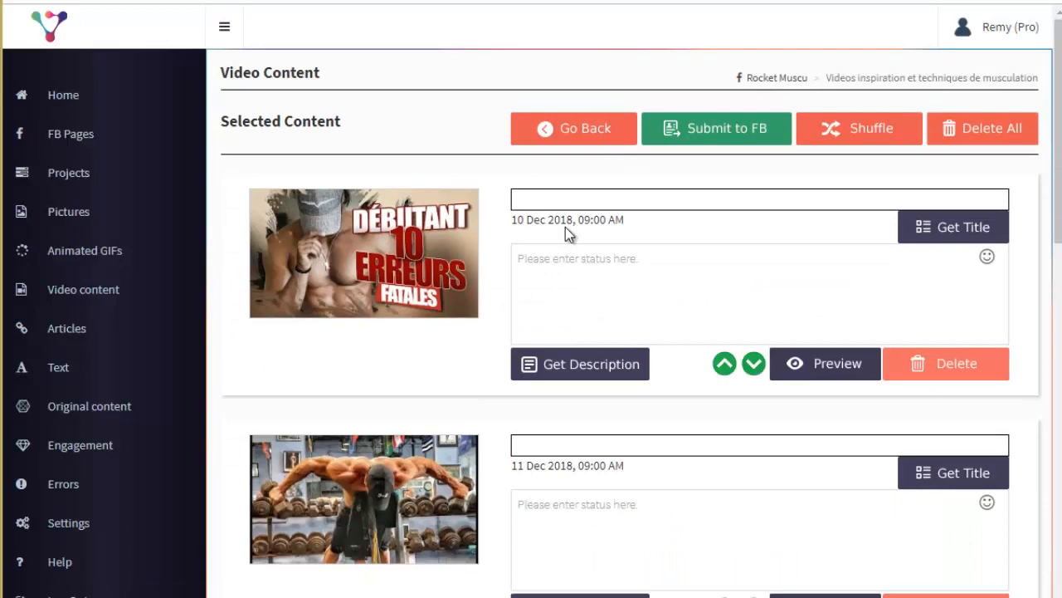
Step: Enter the title "titre de votre video" and the status "eézege" for the 10 Dec 2018 video
{"action": "left_click", "coordinate": [543, 201]}
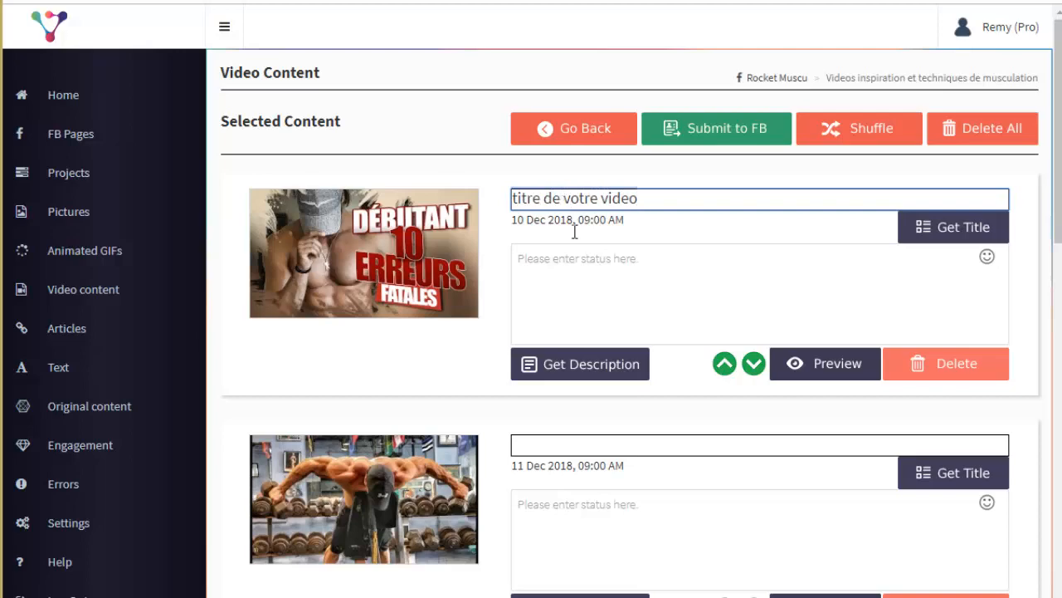
{"action": "left_click", "coordinate": [629, 258]}
{"action": "type", "text": "eézege"}
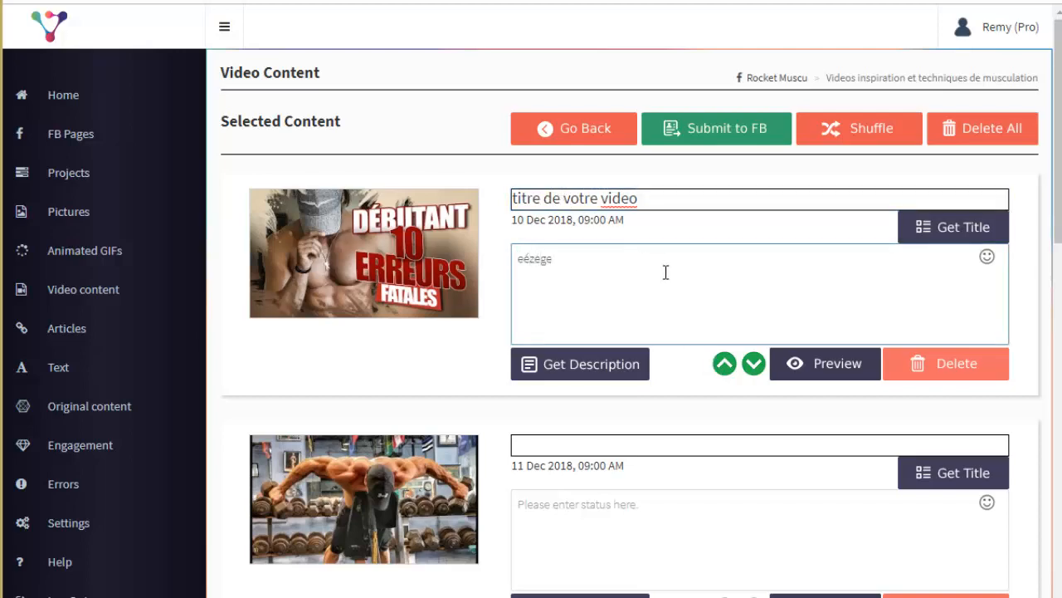
Step: Replace the 10 Dec 2018 video's status with the first line of its retrieved description, overwriting part of the text with "edzedf"
{"action": "scroll", "coordinate": [666, 273], "scroll_direction": "down", "scroll_amount": 1}
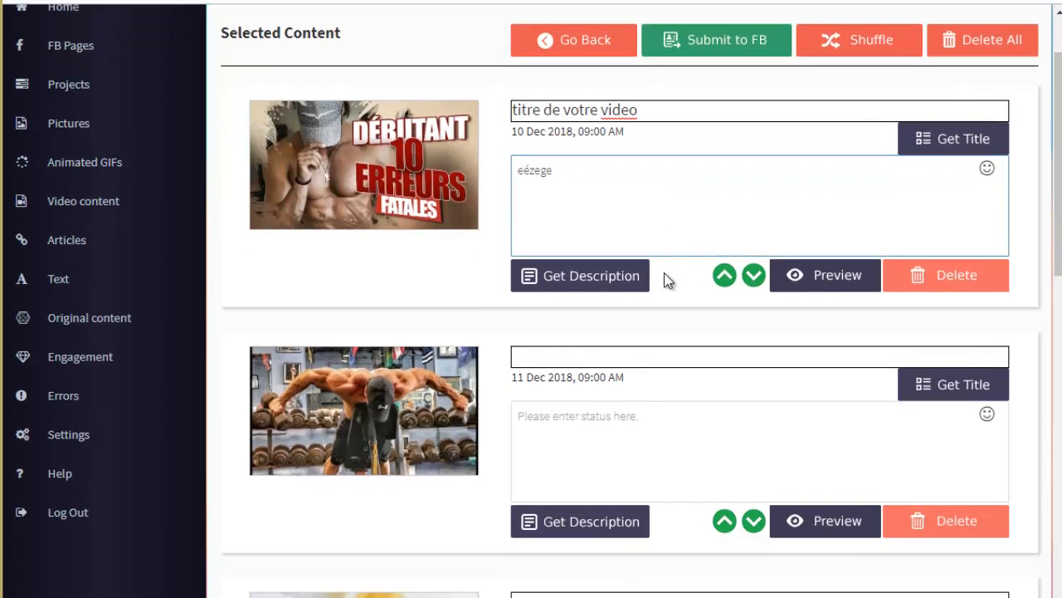
{"action": "left_click", "coordinate": [585, 276]}
{"action": "triple_click", "coordinate": [339, 106]}
{"action": "key", "text": "ctrl+c"}
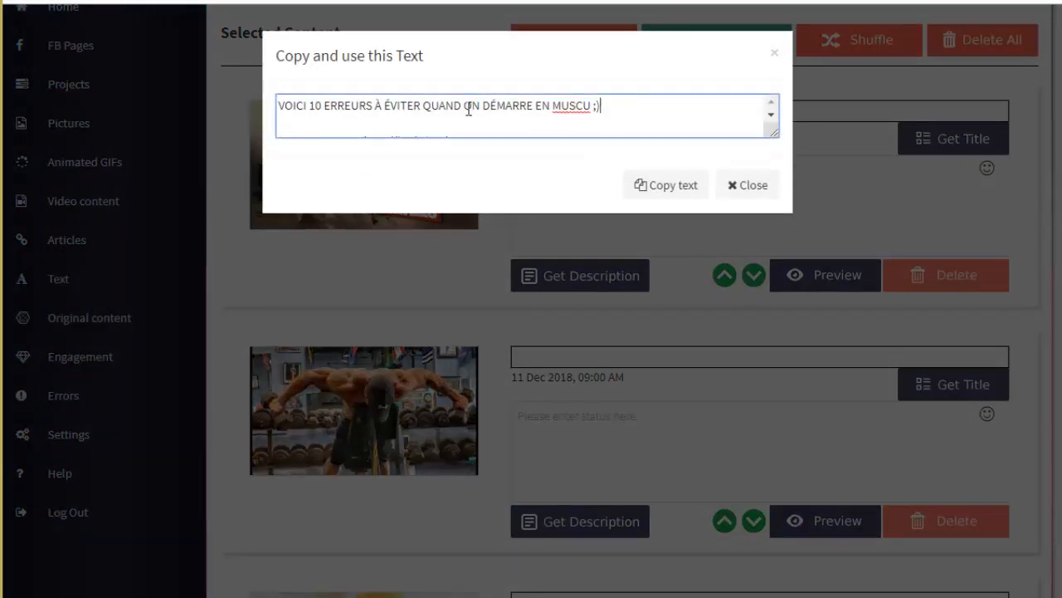
{"action": "left_click", "coordinate": [774, 56]}
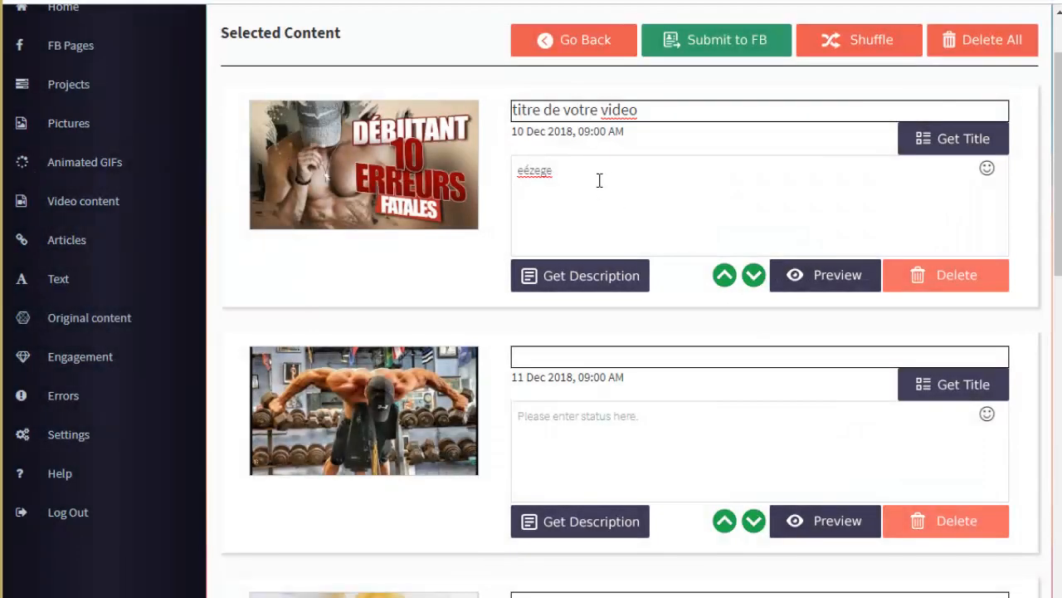
{"action": "triple_click", "coordinate": [600, 180]}
{"action": "key", "text": "ctrl+v"}
{"action": "left_click_drag", "start_coordinate": [802, 175], "coordinate": [624, 172]}
{"action": "type", "text": "edzedf"}
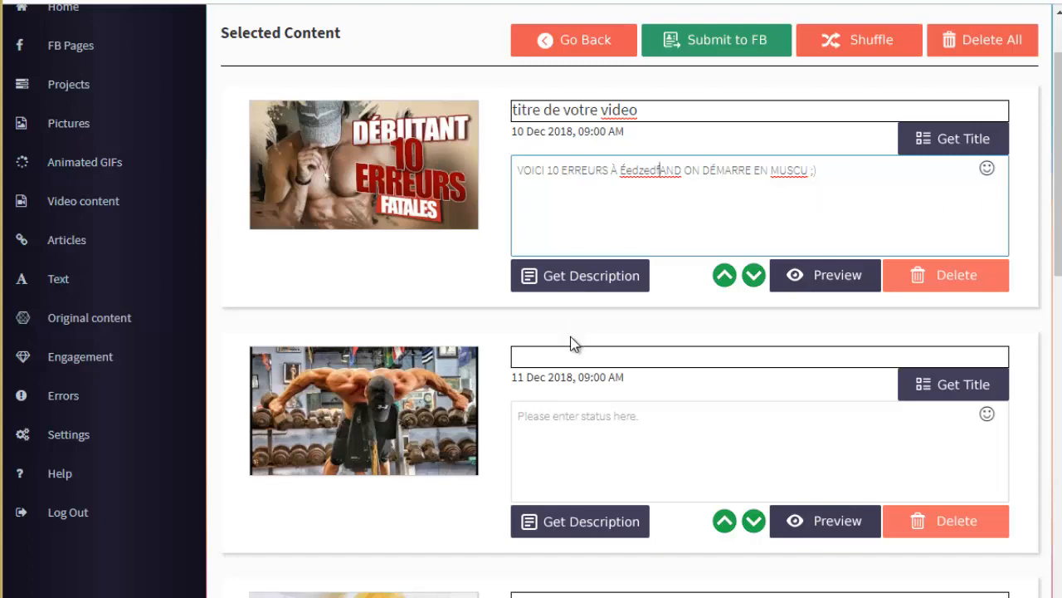
Step: Submit the selected videos to Facebook and dismiss the posting notice
{"action": "scroll", "coordinate": [573, 343], "scroll_direction": "down", "scroll_amount": 3}
{"action": "scroll", "coordinate": [722, 357], "scroll_direction": "up", "scroll_amount": 5}
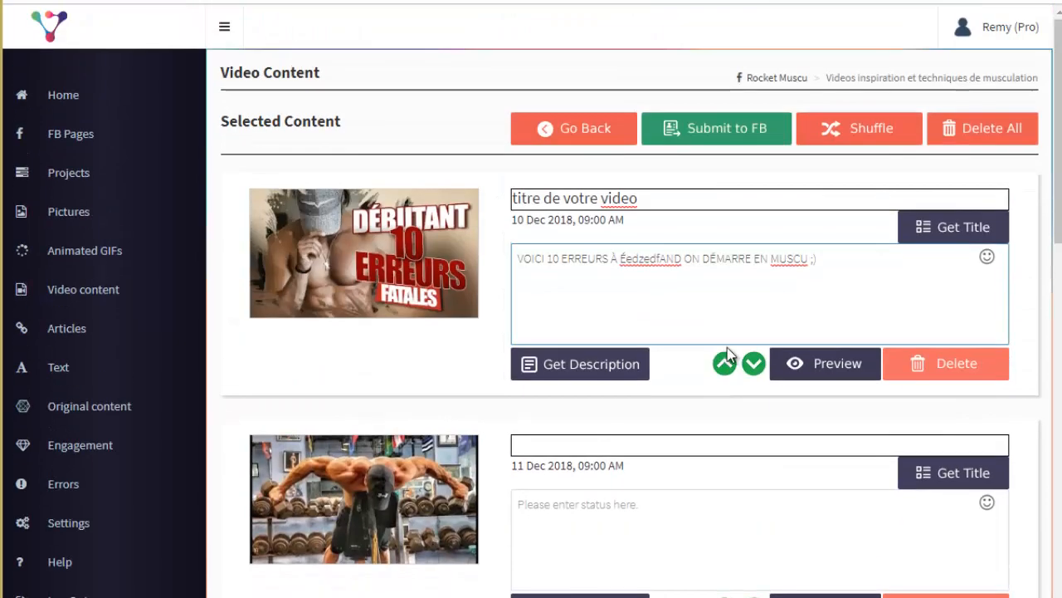
{"action": "left_click", "coordinate": [731, 131]}
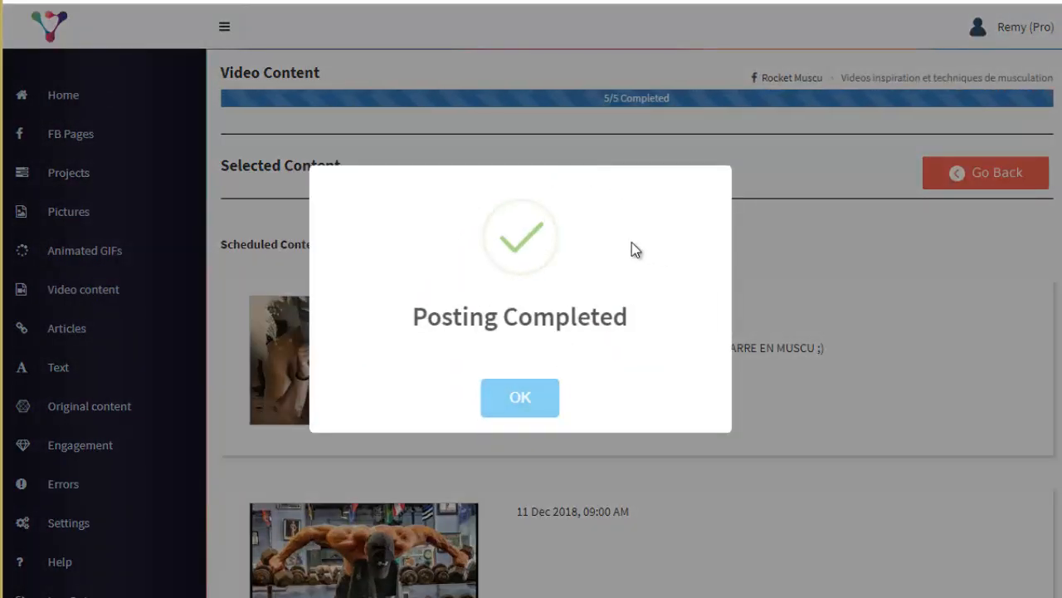
{"action": "left_click", "coordinate": [522, 398]}
Step: Switch to Facebook, reload the scheduled publications of the Rocket Muscu page and check the video posts in the list
{"action": "key", "text": "ctrl+Tab"}
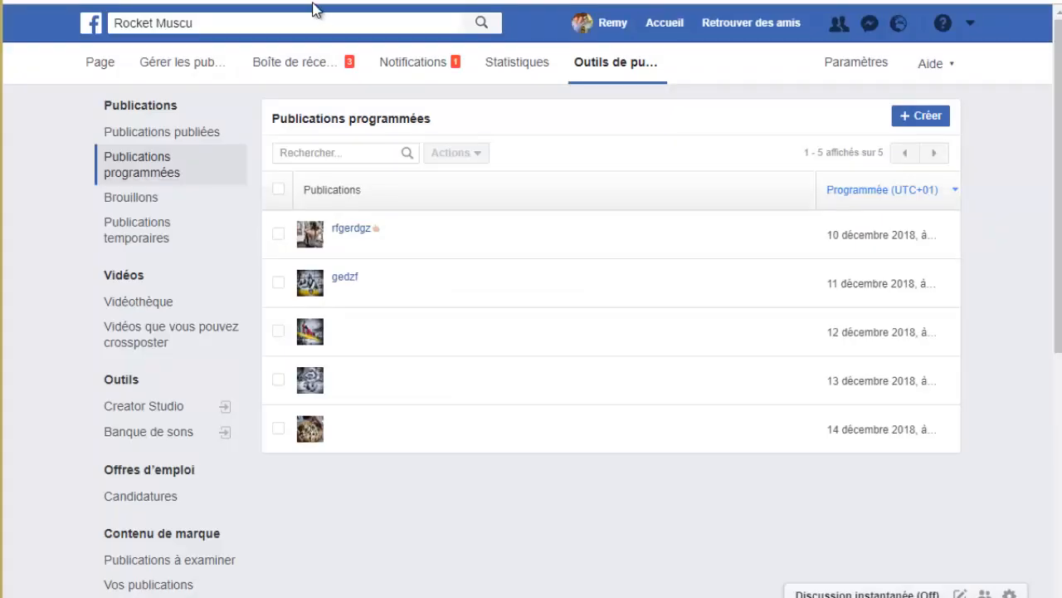
{"action": "left_click", "coordinate": [142, 171]}
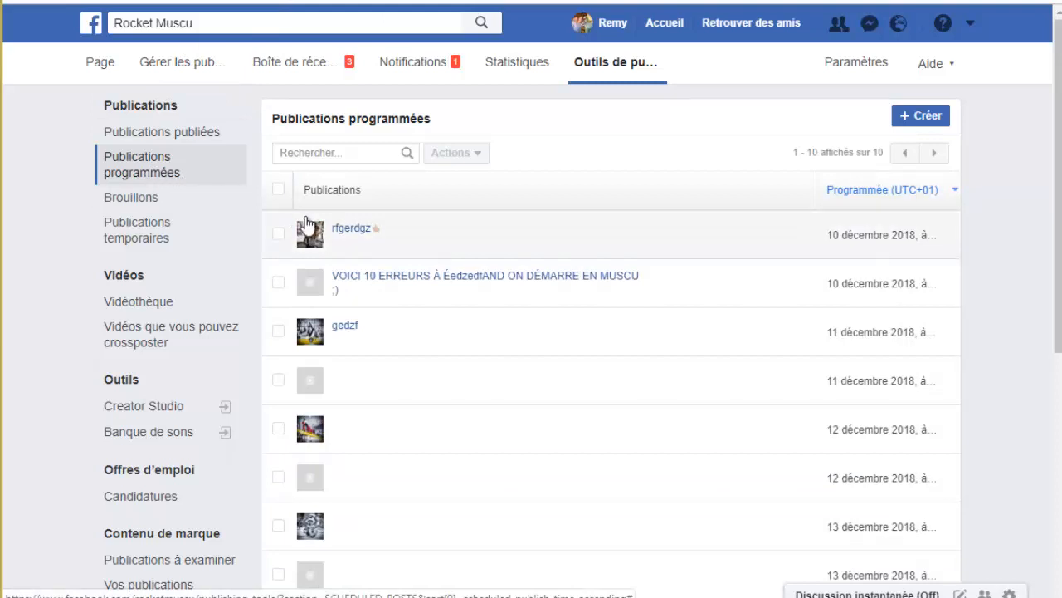
{"action": "scroll", "coordinate": [368, 249], "scroll_direction": "down", "scroll_amount": 3}
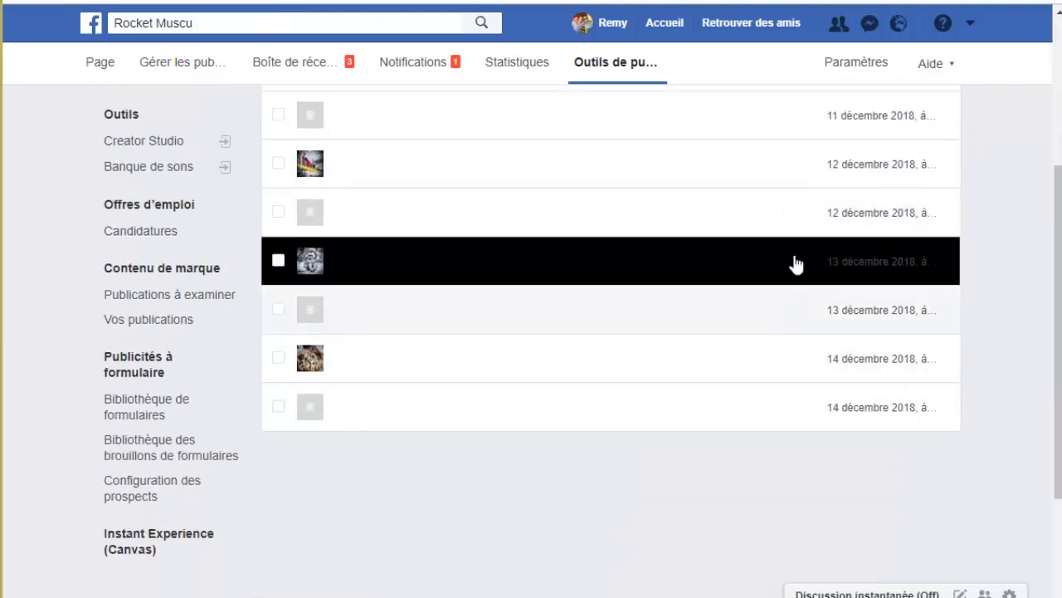
{"action": "scroll", "coordinate": [445, 265], "scroll_direction": "up", "scroll_amount": 2}
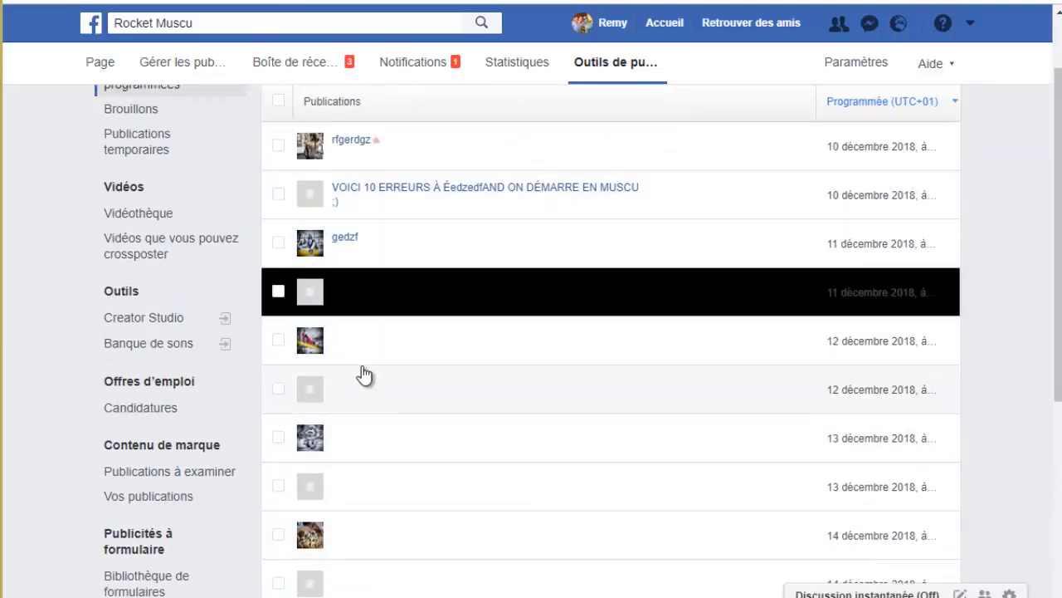
{"action": "scroll", "coordinate": [418, 361], "scroll_direction": "up", "scroll_amount": 1}
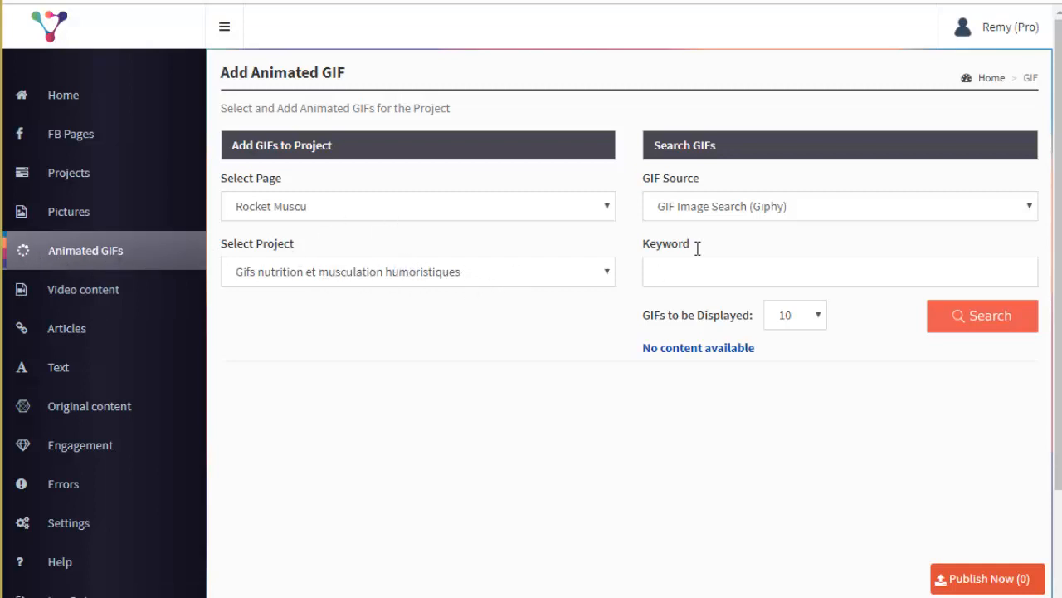
Step: Choose the project "Gifs nutrition et musculation humoristiques" and the page Rocket Muscu for the animated GIFs
{"action": "left_click", "coordinate": [397, 274]}
{"action": "left_click", "coordinate": [295, 298]}
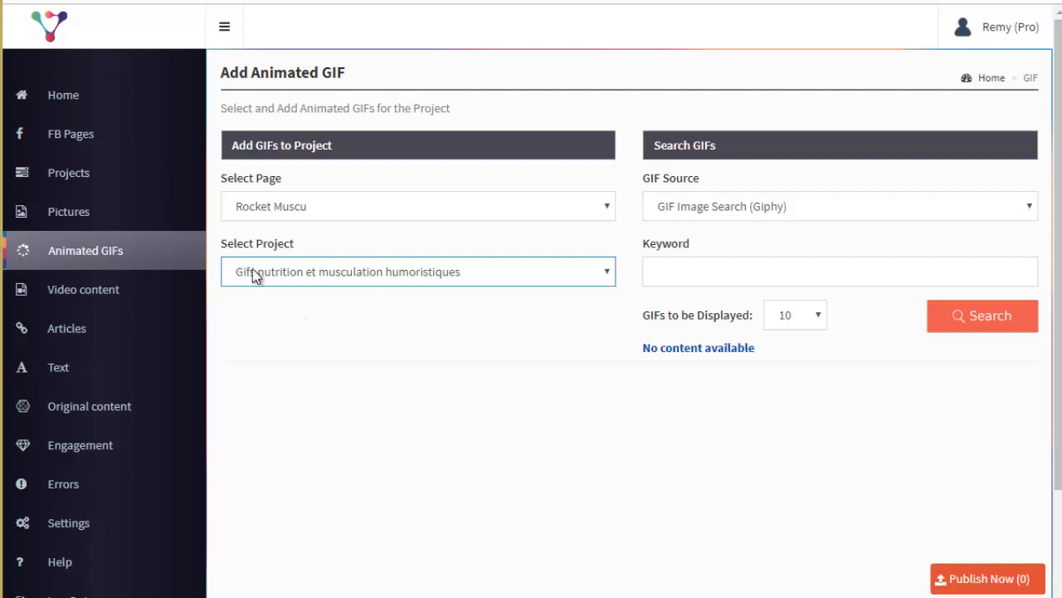
{"action": "left_click", "coordinate": [428, 209]}
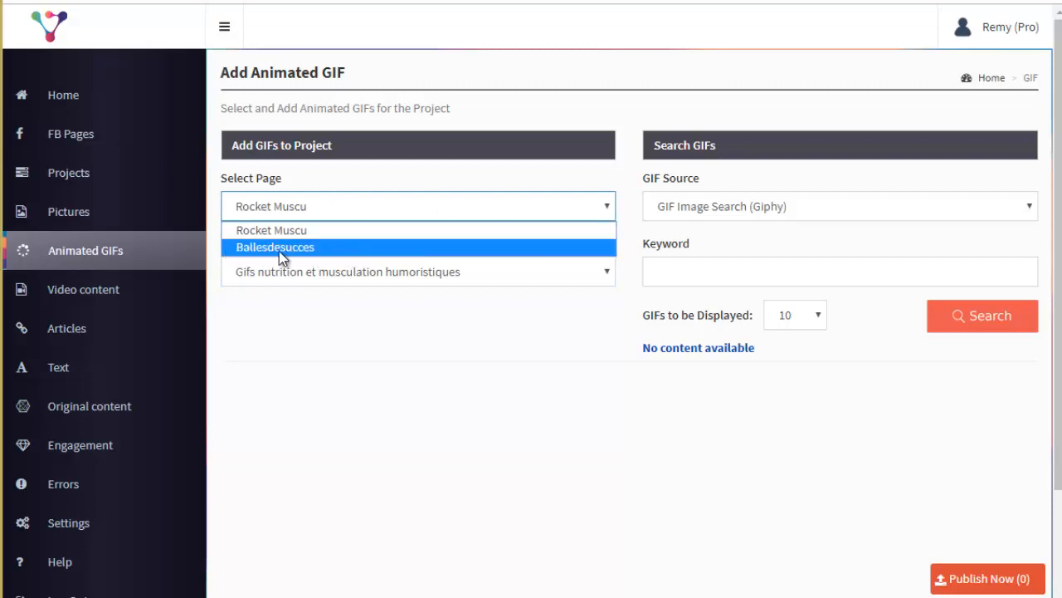
{"action": "left_click", "coordinate": [335, 228]}
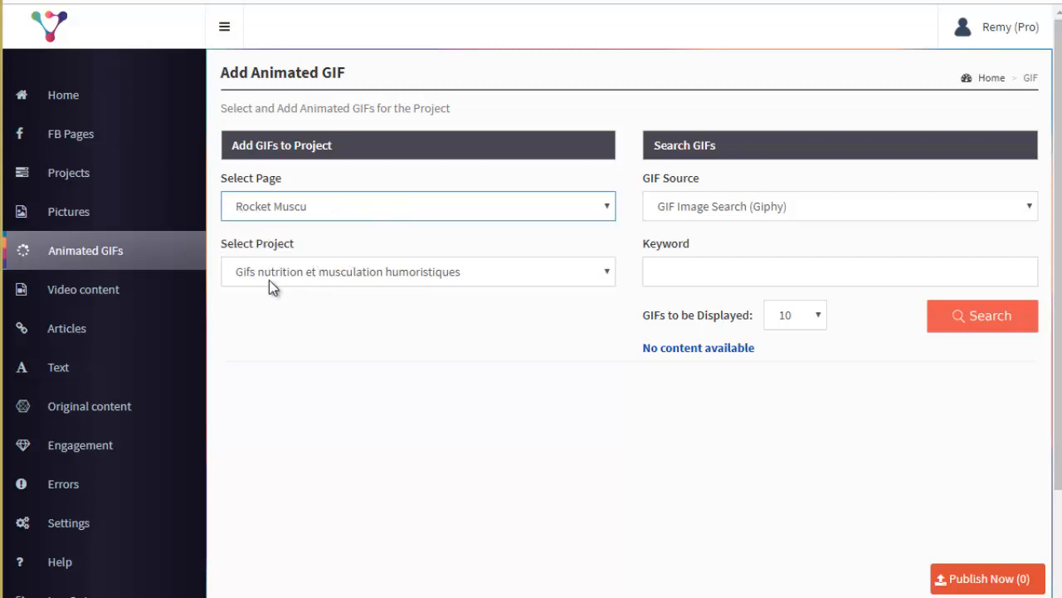
Step: Search for animated GIFs with the source GIF Image Search (Giphy) and the keyword "musculation"
{"action": "left_click", "coordinate": [795, 207]}
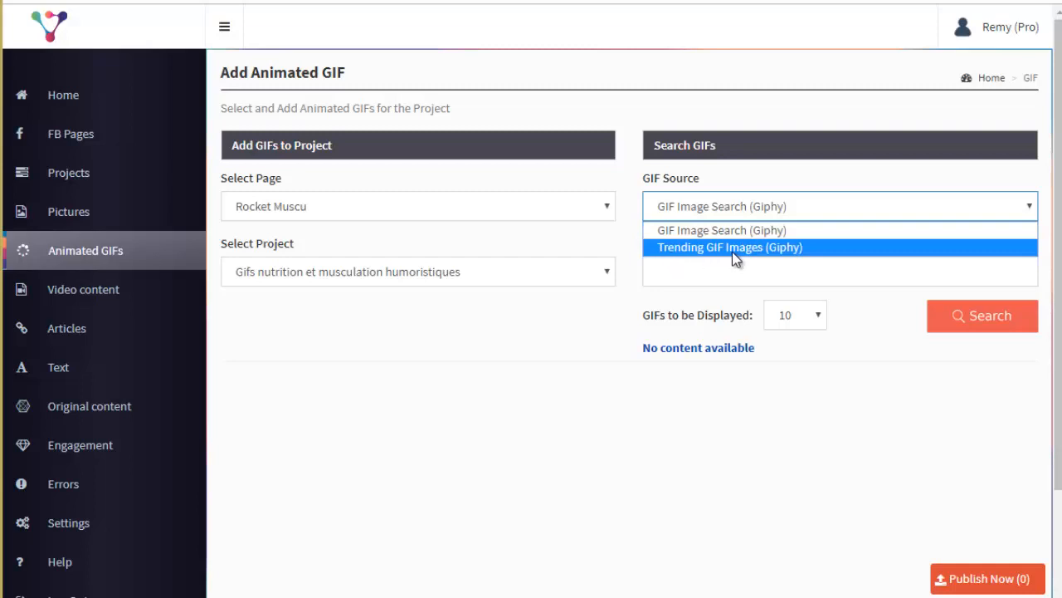
{"action": "left_click", "coordinate": [745, 230]}
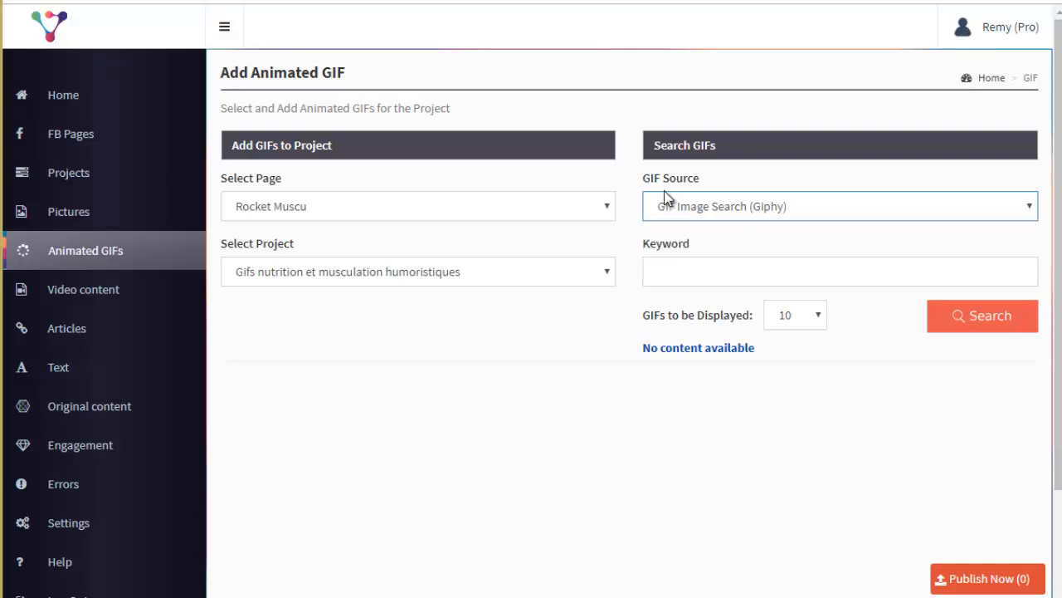
{"action": "left_click", "coordinate": [681, 264]}
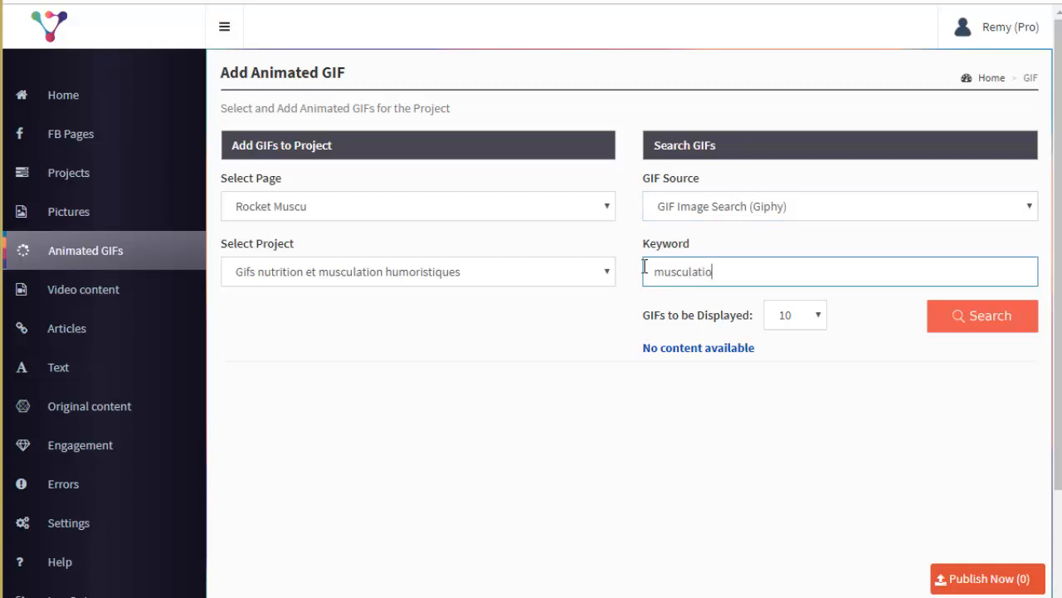
{"action": "left_click", "coordinate": [984, 324]}
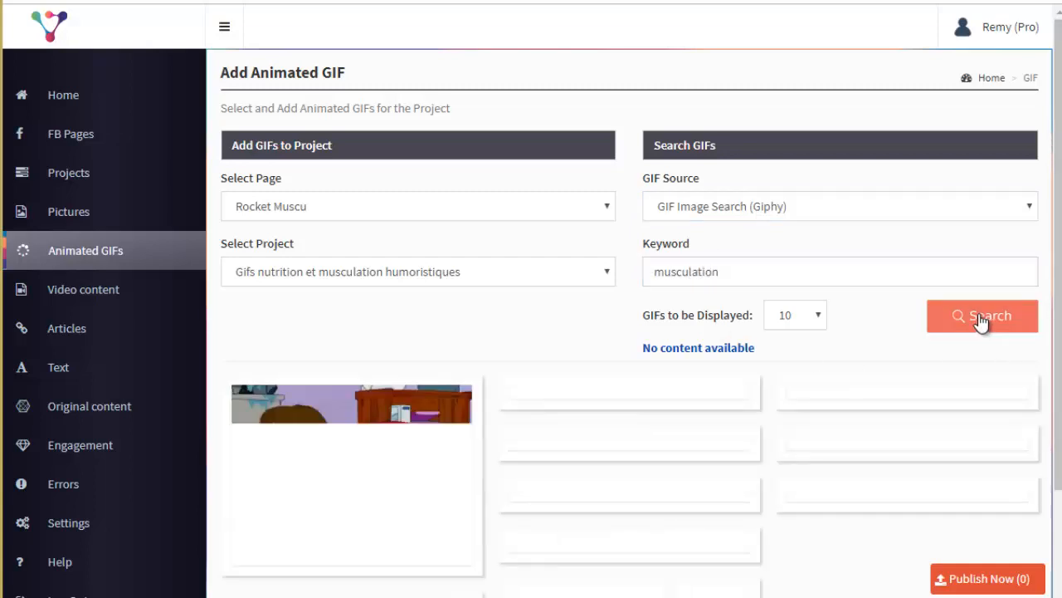
Step: Add the cartoon weightlifter, the man in the black T-shirt, the number 44 Paris player and the box-jump GIFs to the selection
{"action": "scroll", "coordinate": [374, 324], "scroll_direction": "down", "scroll_amount": 2}
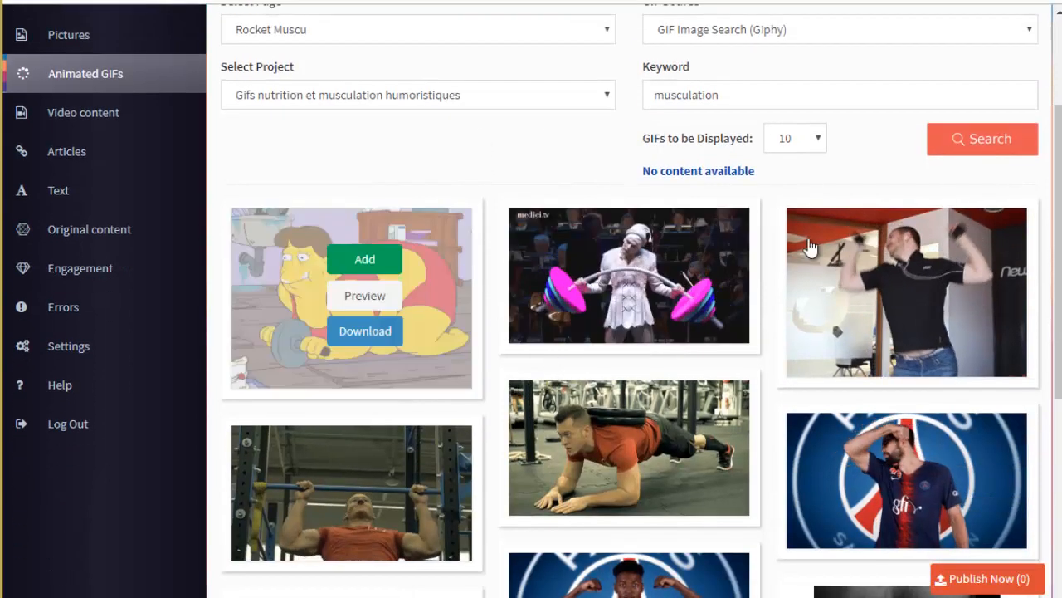
{"action": "scroll", "coordinate": [835, 285], "scroll_direction": "down", "scroll_amount": 2}
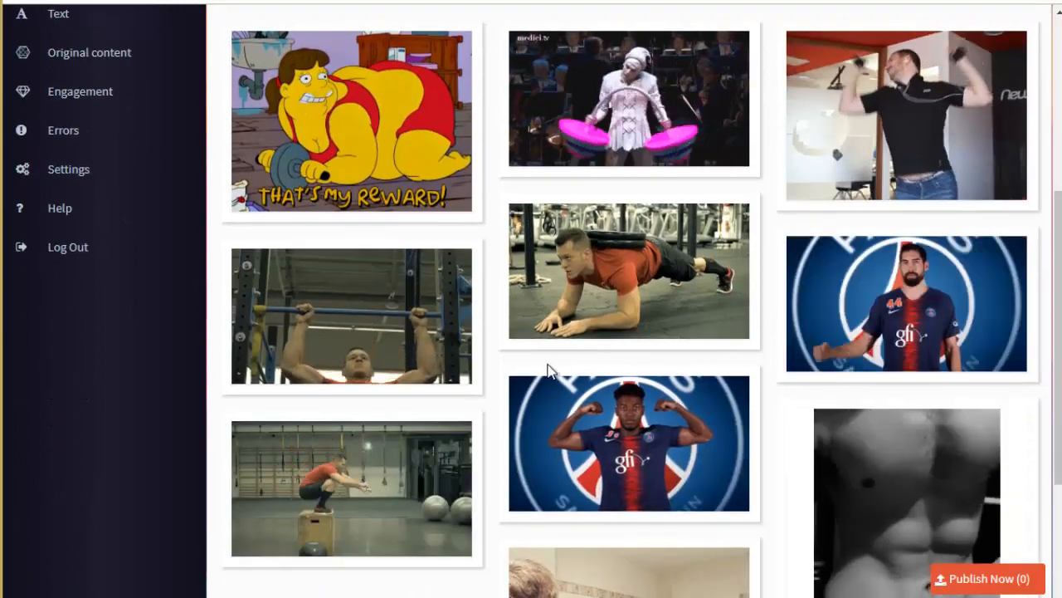
{"action": "scroll", "coordinate": [431, 191], "scroll_direction": "up", "scroll_amount": 1}
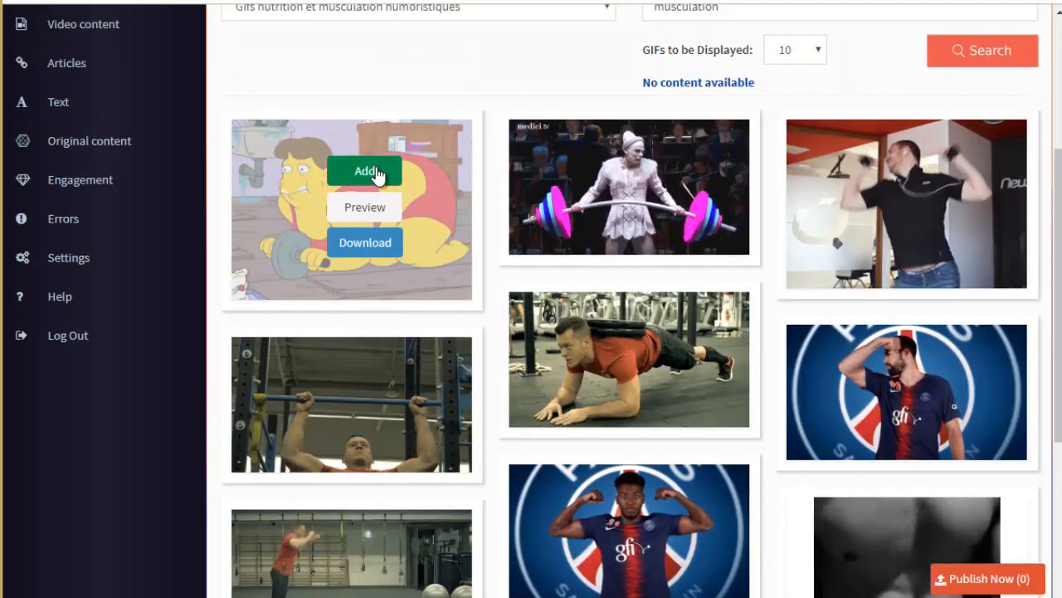
{"action": "left_click", "coordinate": [378, 174]}
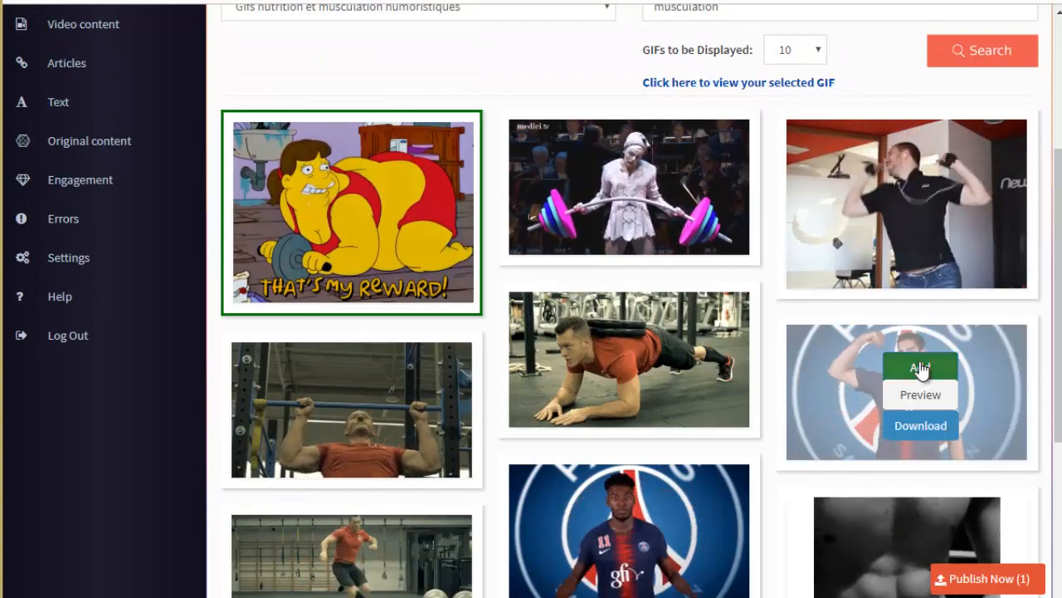
{"action": "left_click", "coordinate": [916, 176]}
{"action": "left_click", "coordinate": [639, 334]}
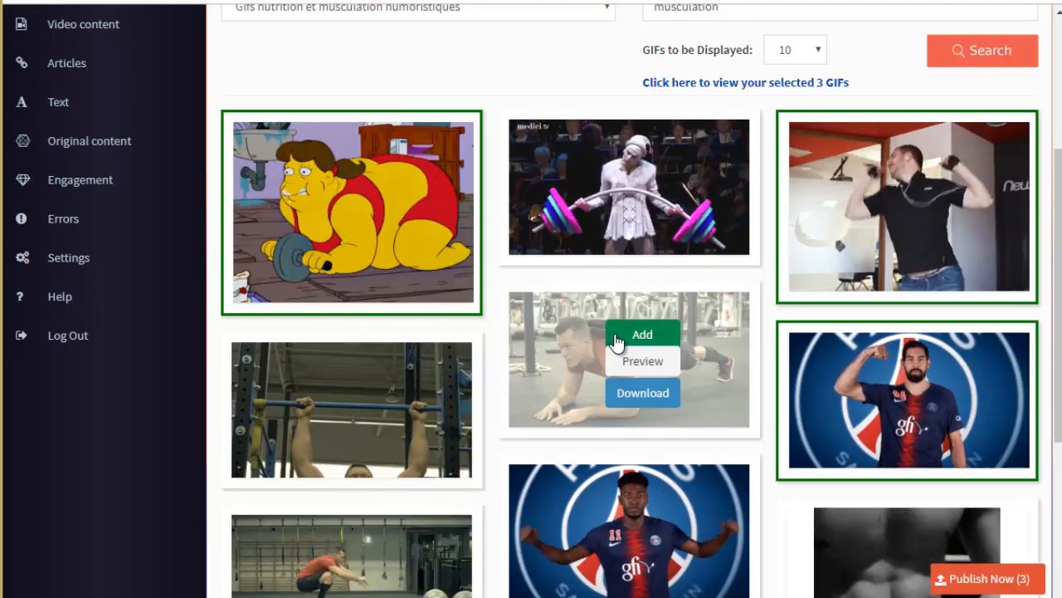
{"action": "scroll", "coordinate": [660, 348], "scroll_direction": "down", "scroll_amount": 1}
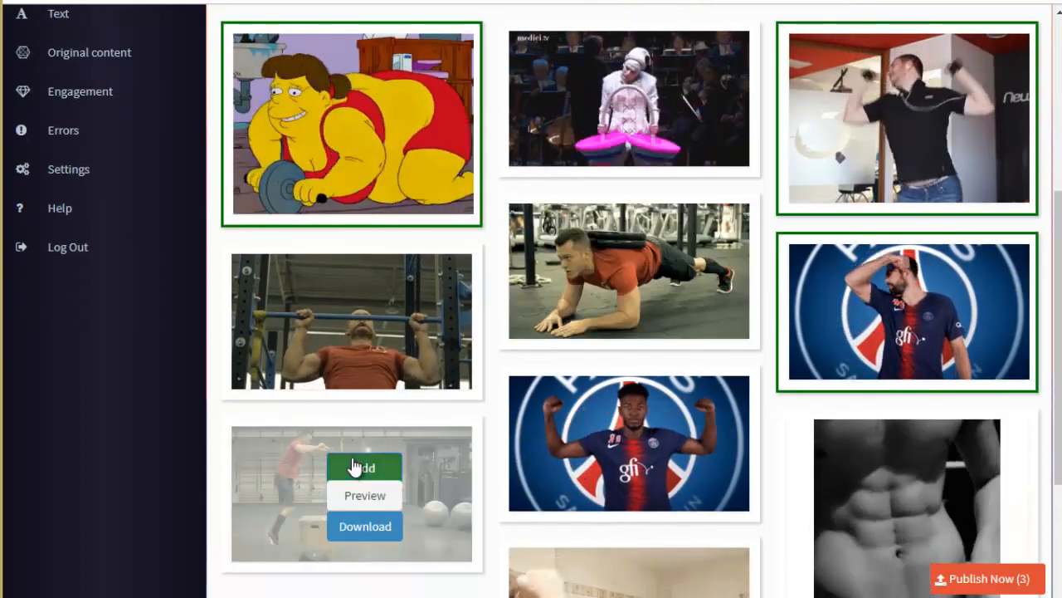
{"action": "mouse_move", "coordinate": [582, 420]}
{"action": "left_click", "coordinate": [642, 416]}
Step: Replace the search keyword with "nourriture" and search for matching animated GIFs
{"action": "scroll", "coordinate": [651, 391], "scroll_direction": "up", "scroll_amount": 5}
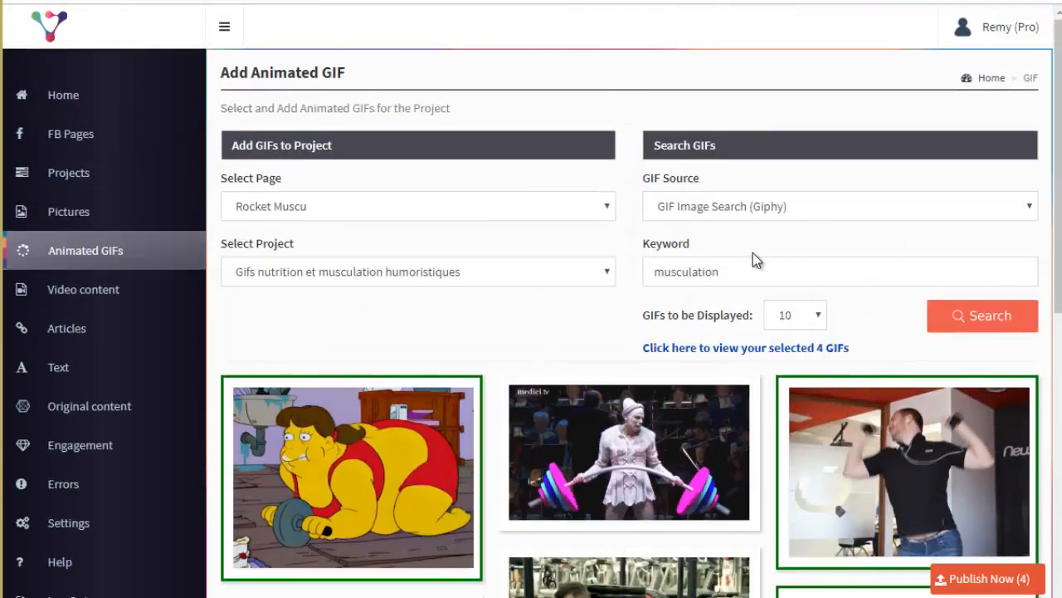
{"action": "left_click_drag", "start_coordinate": [714, 272], "coordinate": [579, 269]}
{"action": "type", "text": "nourr"}
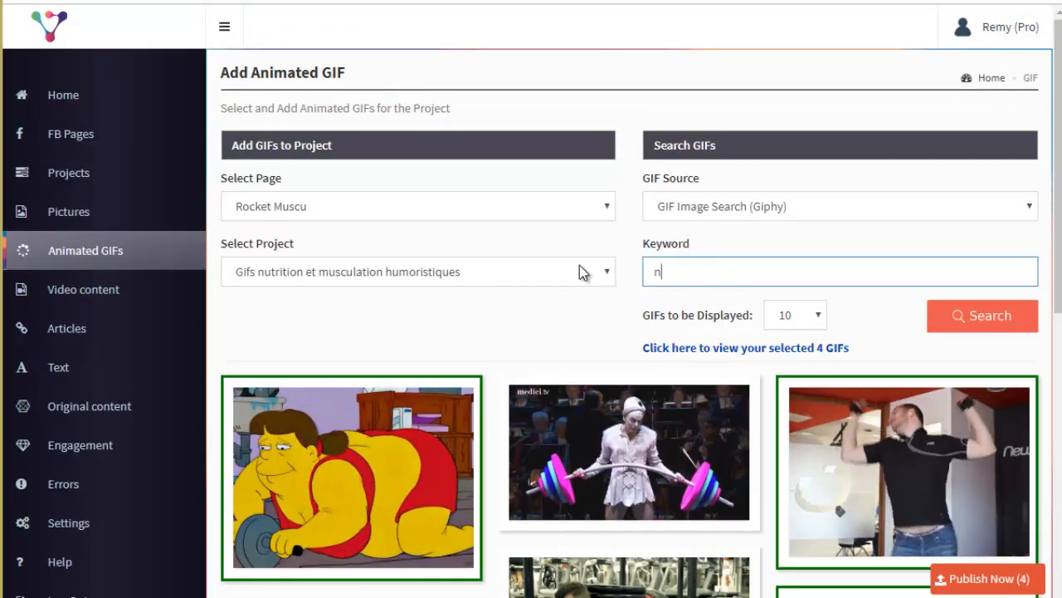
{"action": "type", "text": "iture"}
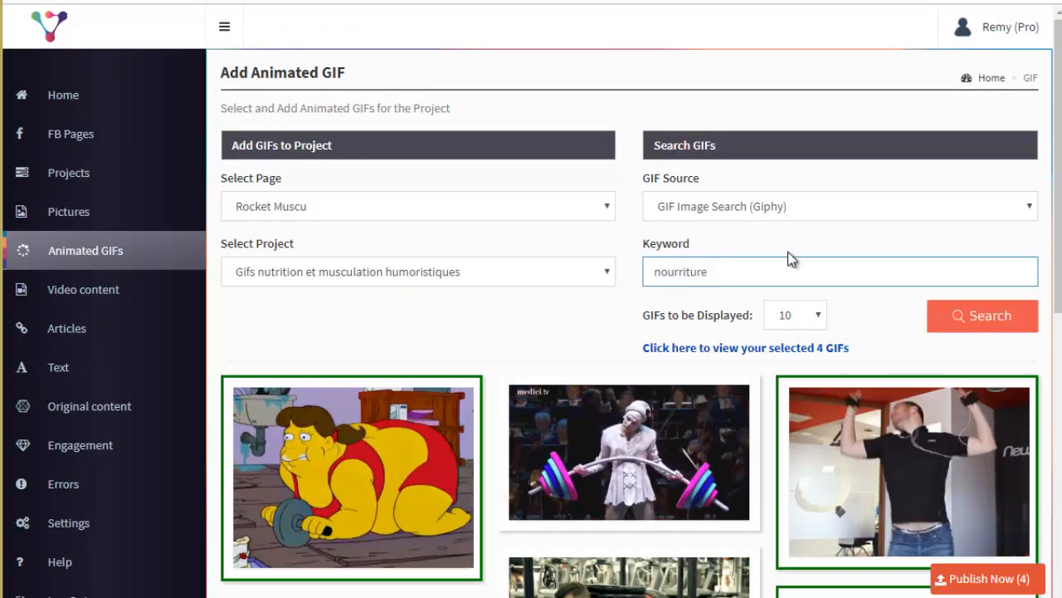
{"action": "left_click", "coordinate": [989, 329]}
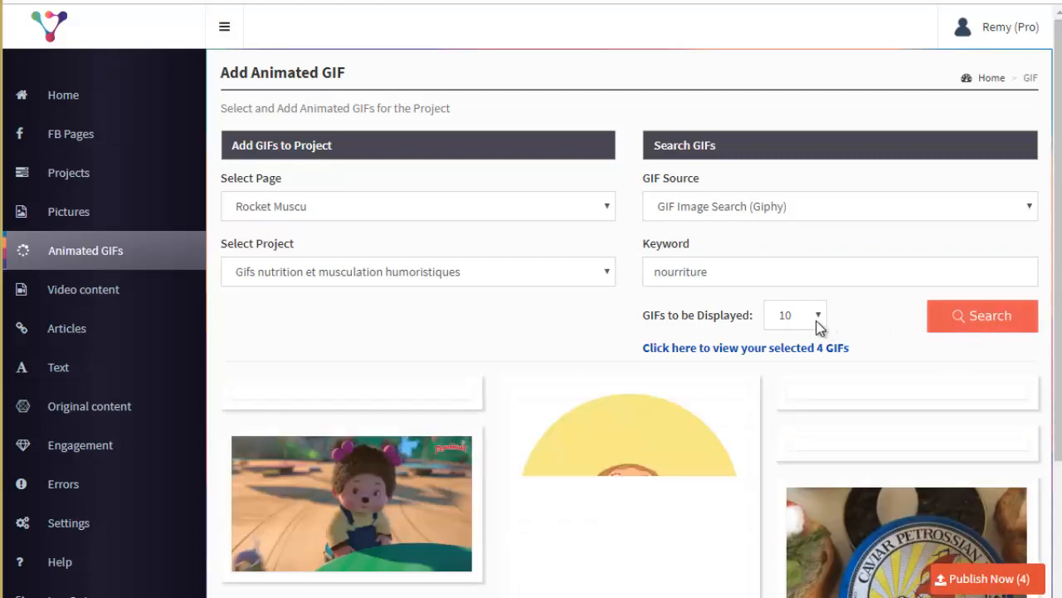
Step: Browse the food GIFs and add the one of the man in front of the orange "CAROT" backdrop to the selection
{"action": "scroll", "coordinate": [572, 339], "scroll_direction": "down", "scroll_amount": 5}
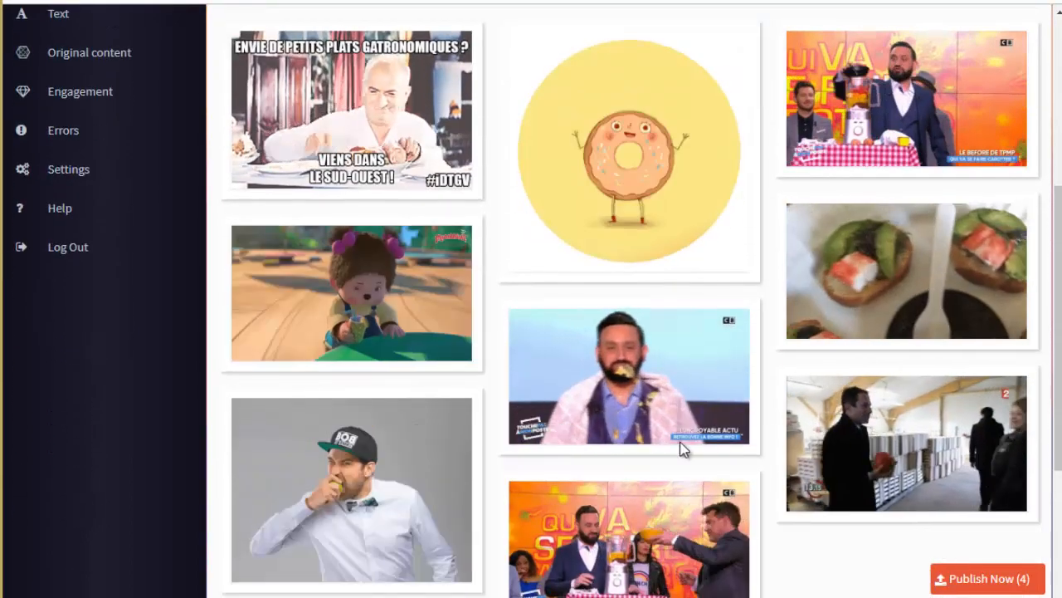
{"action": "scroll", "coordinate": [699, 249], "scroll_direction": "up", "scroll_amount": 2}
{"action": "scroll", "coordinate": [664, 349], "scroll_direction": "down", "scroll_amount": 2}
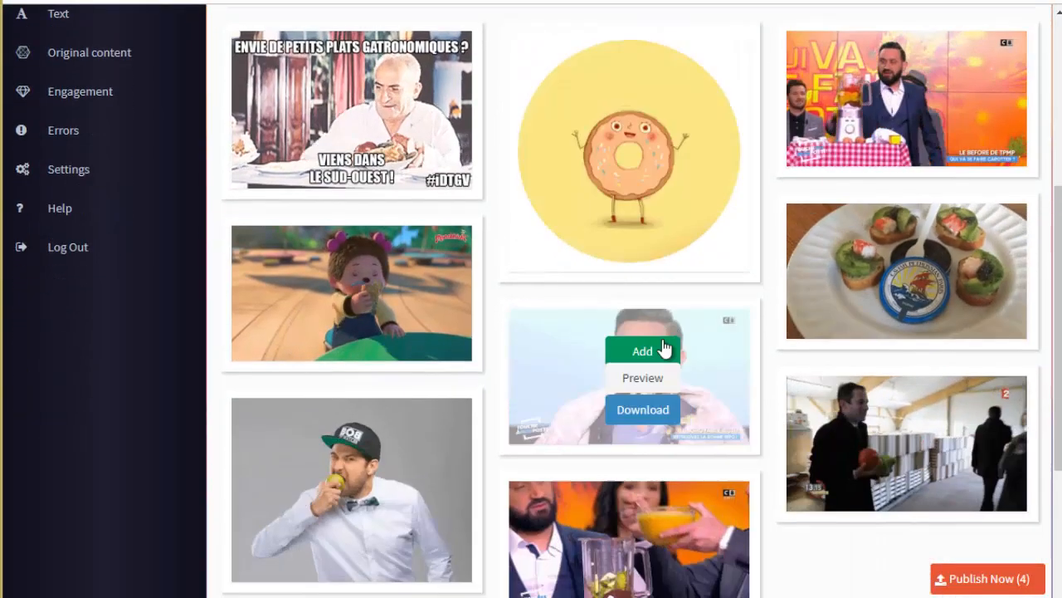
{"action": "scroll", "coordinate": [627, 398], "scroll_direction": "down", "scroll_amount": 3}
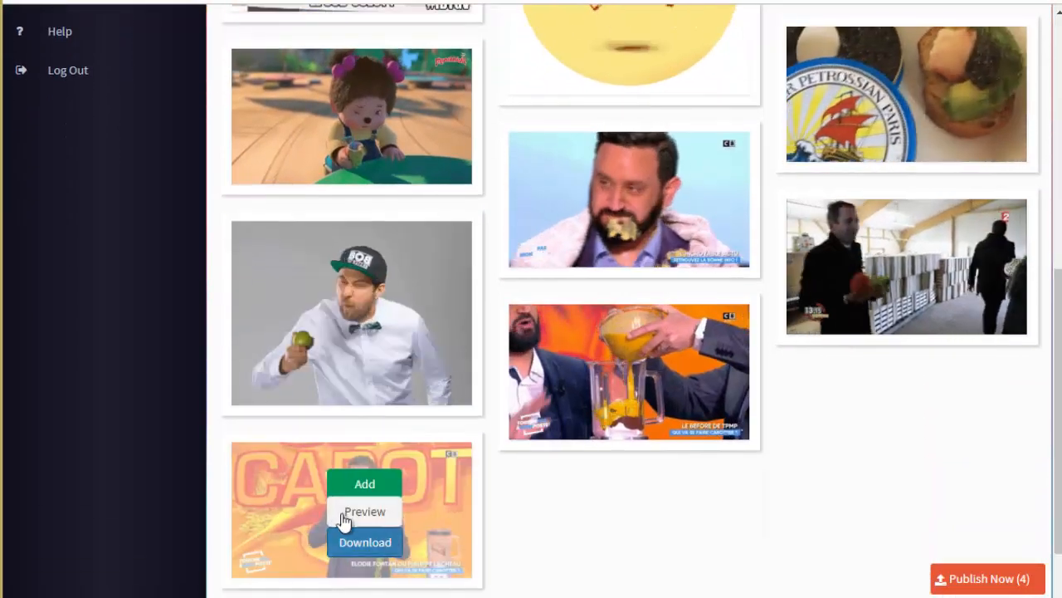
{"action": "mouse_move", "coordinate": [391, 512]}
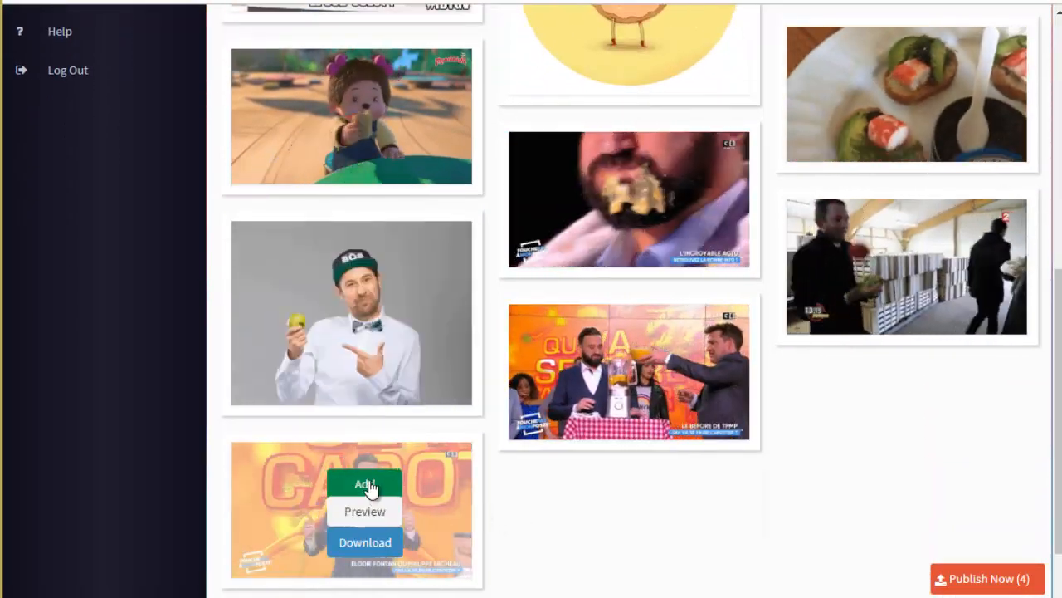
{"action": "left_click", "coordinate": [372, 485]}
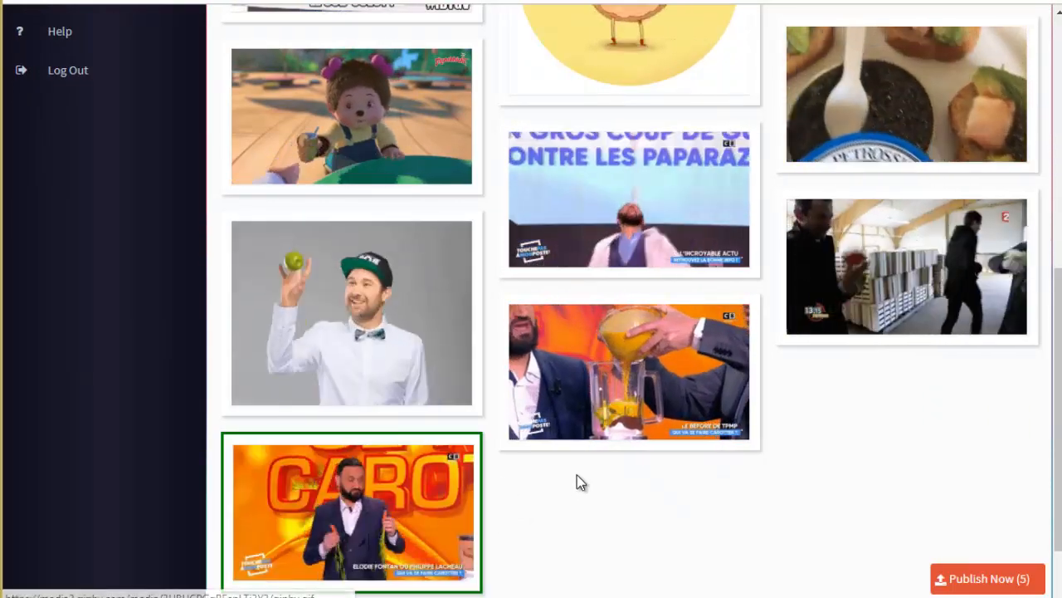
Step: Open the page listing the GIFs selected for the project
{"action": "scroll", "coordinate": [595, 449], "scroll_direction": "up", "scroll_amount": 1}
{"action": "scroll", "coordinate": [595, 449], "scroll_direction": "up", "scroll_amount": 5}
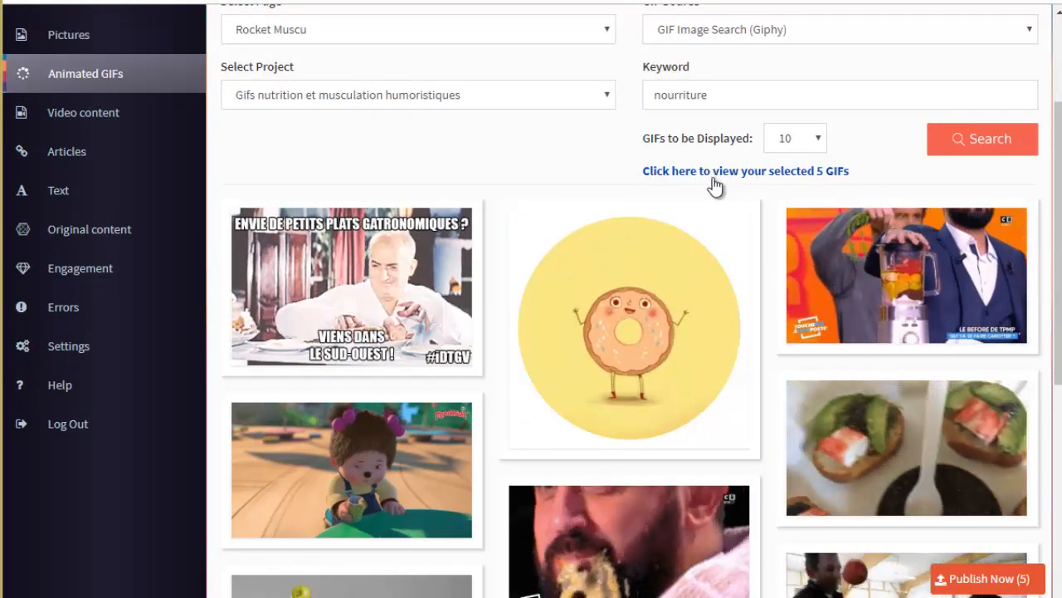
{"action": "left_click", "coordinate": [759, 172]}
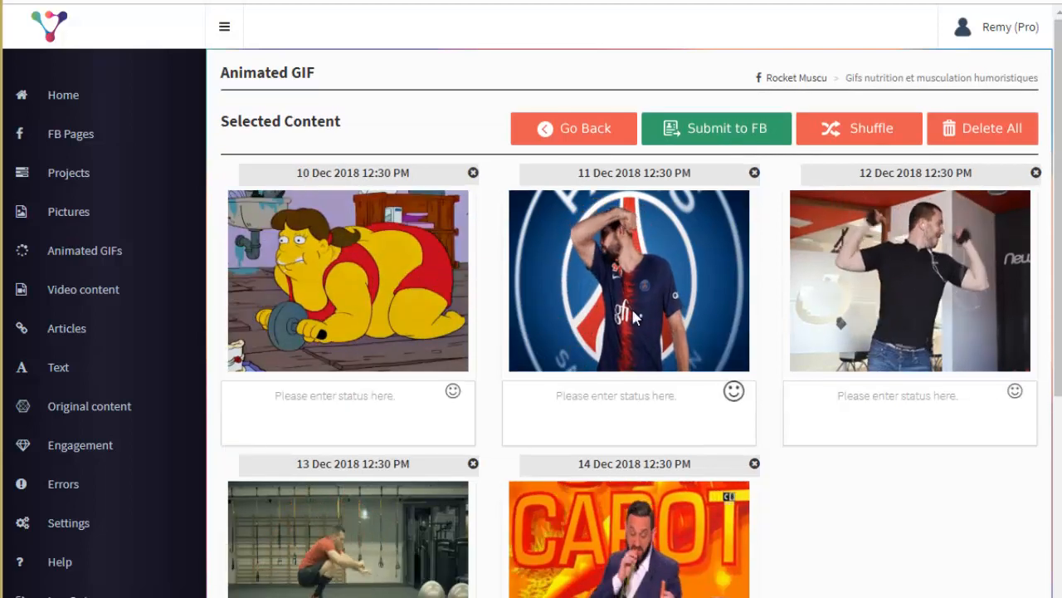
Step: Switch to Bloc-notes, copy the annonce.txt text from "La musculation permet de" to "au quotidien.", and return to the selected GIFs
{"action": "left_click", "coordinate": [363, 412]}
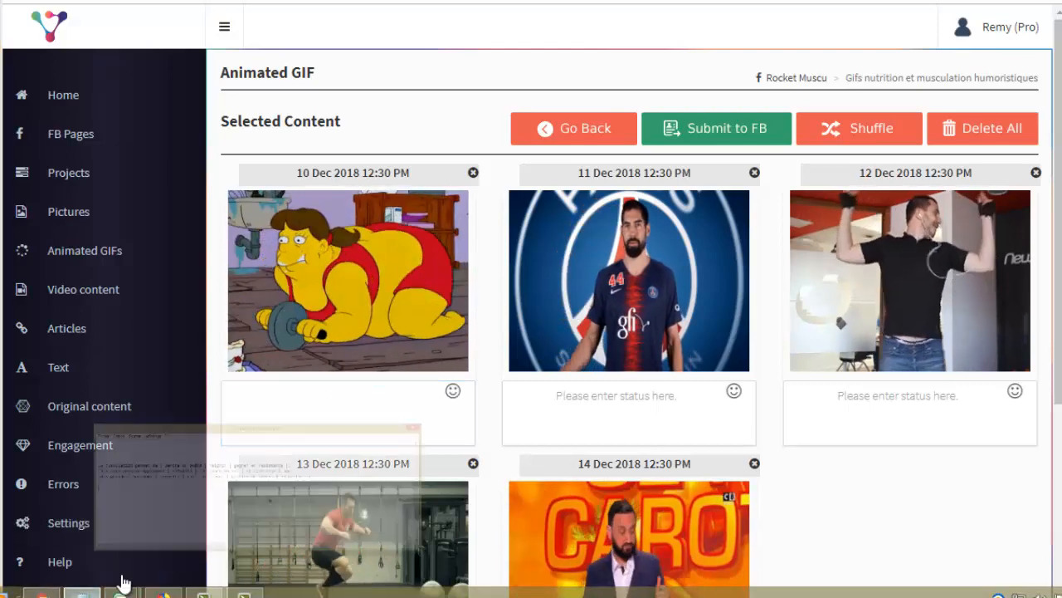
{"action": "left_click", "coordinate": [83, 593]}
{"action": "left_click", "coordinate": [714, 293]}
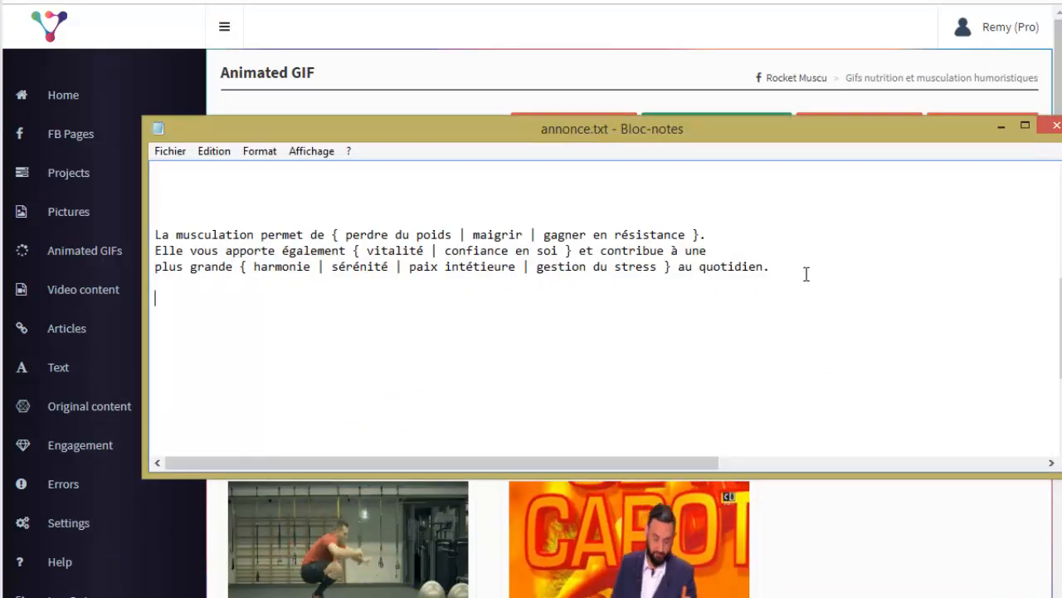
{"action": "left_click_drag", "start_coordinate": [546, 253], "coordinate": [191, 236]}
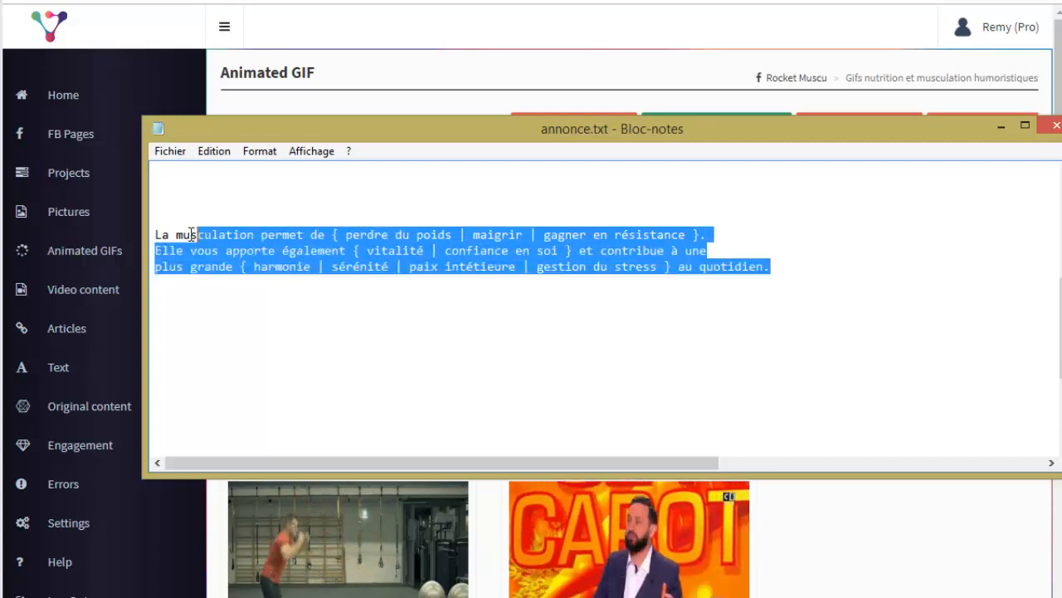
{"action": "left_click", "coordinate": [431, 313]}
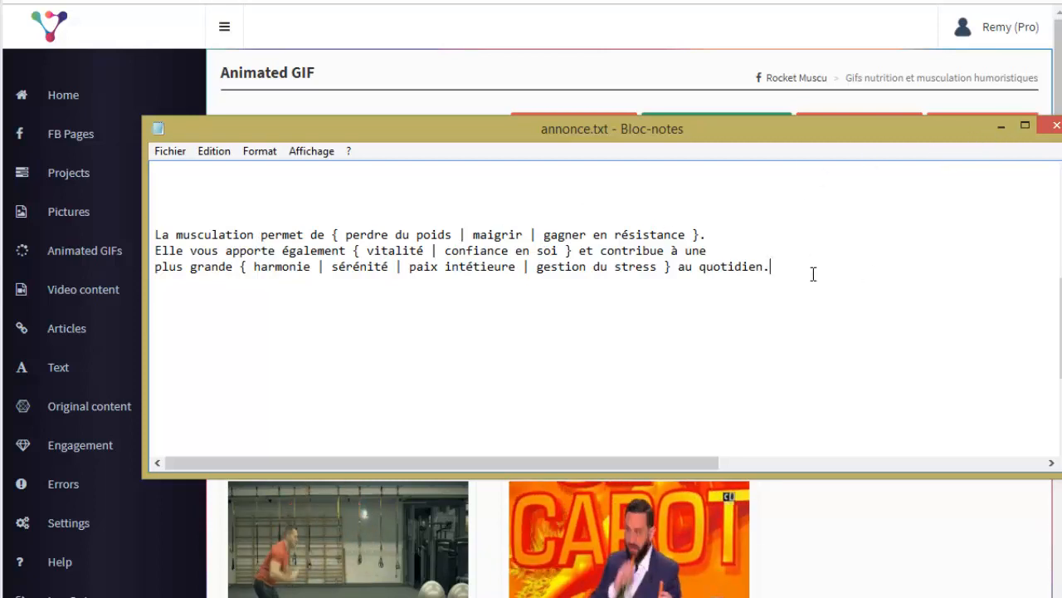
{"action": "left_click_drag", "start_coordinate": [814, 274], "coordinate": [235, 228]}
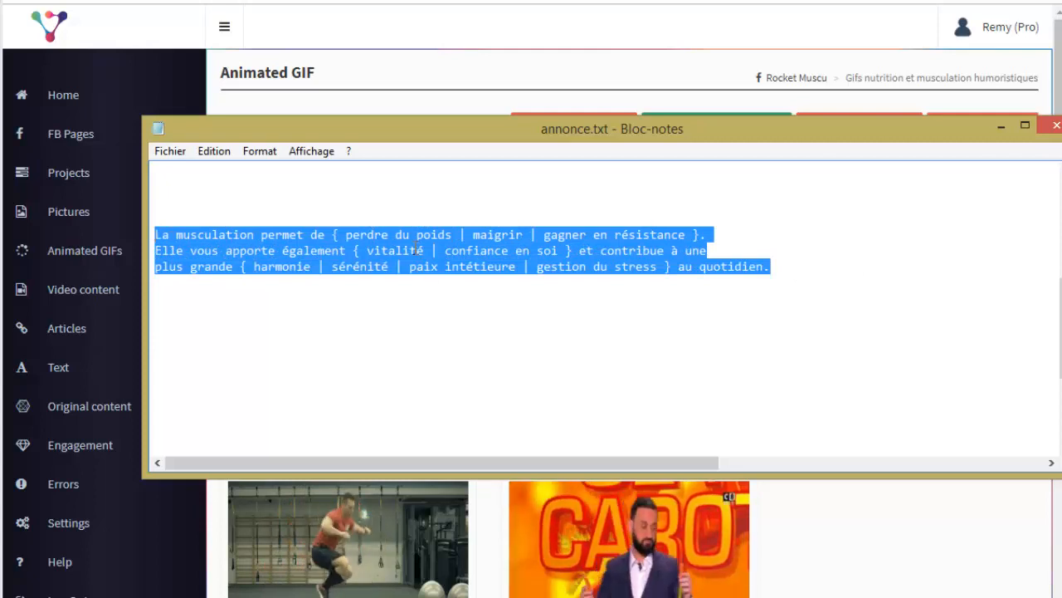
{"action": "left_click", "coordinate": [592, 302]}
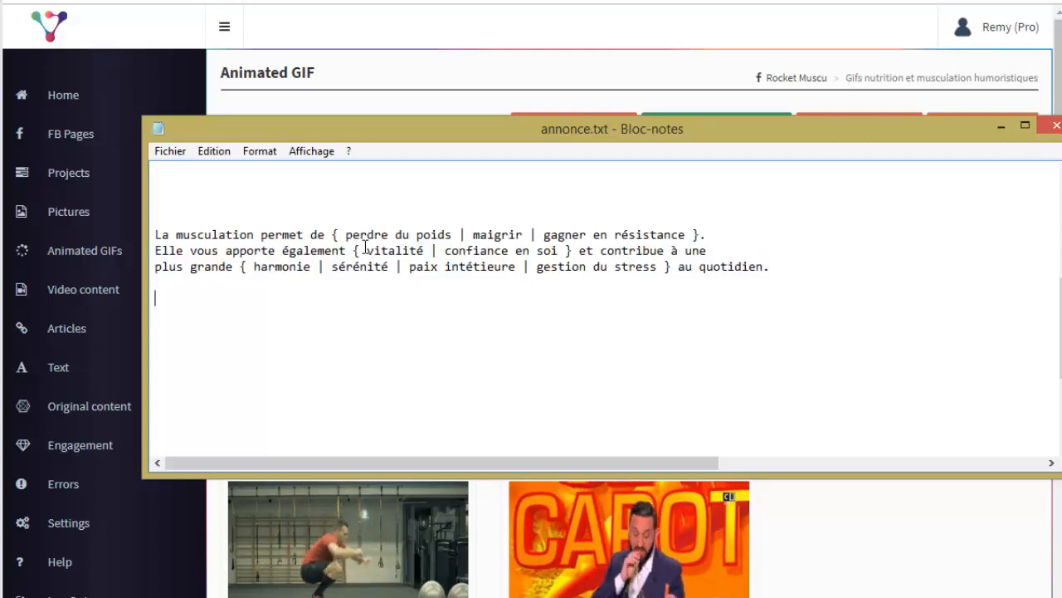
{"action": "left_click_drag", "start_coordinate": [776, 266], "coordinate": [154, 234]}
{"action": "key", "text": "ctrl+c"}
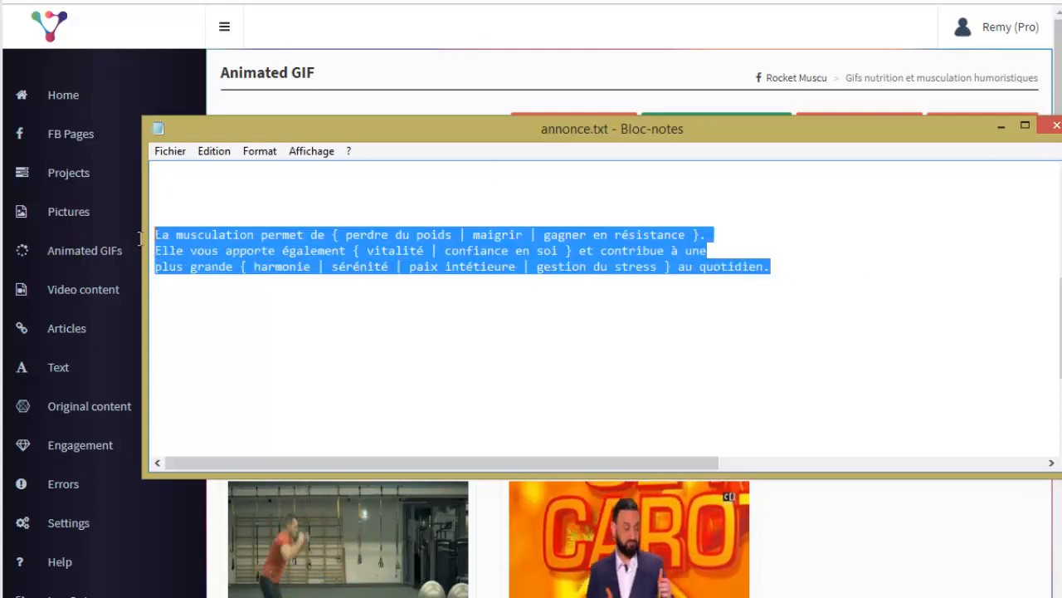
{"action": "left_click", "coordinate": [1001, 126]}
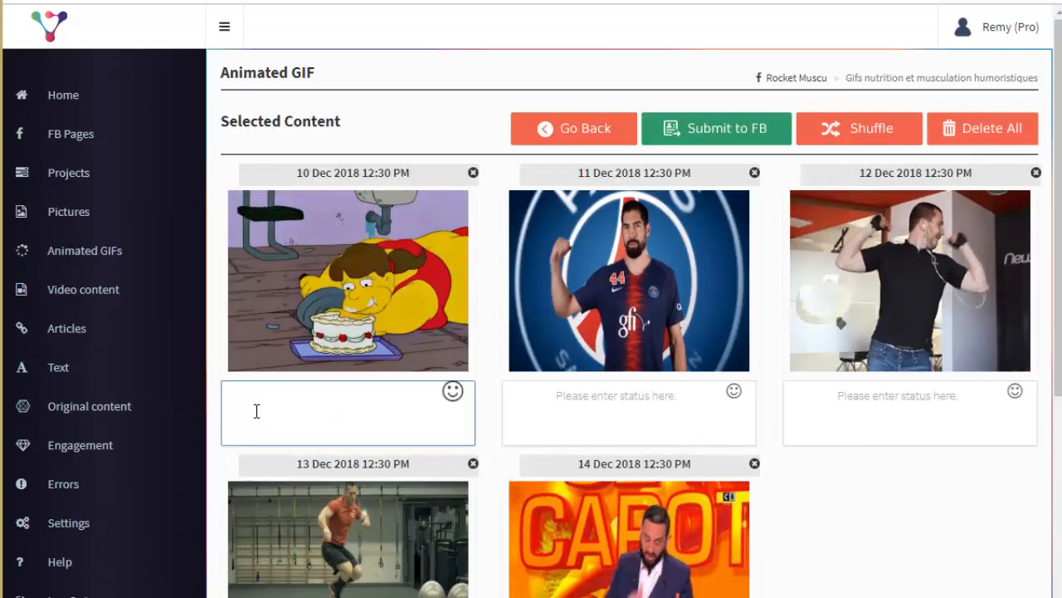
Step: Paste the copied text with its braced alternatives as the status of all five GIFs, from 10 Dec to 14 Dec 2018
{"action": "left_click", "coordinate": [256, 410]}
{"action": "key", "text": "ctrl+v"}
{"action": "left_click", "coordinate": [702, 408]}
{"action": "key", "text": "ctrl+v"}
{"action": "left_click", "coordinate": [819, 402]}
{"action": "key", "text": "ctrl+v"}
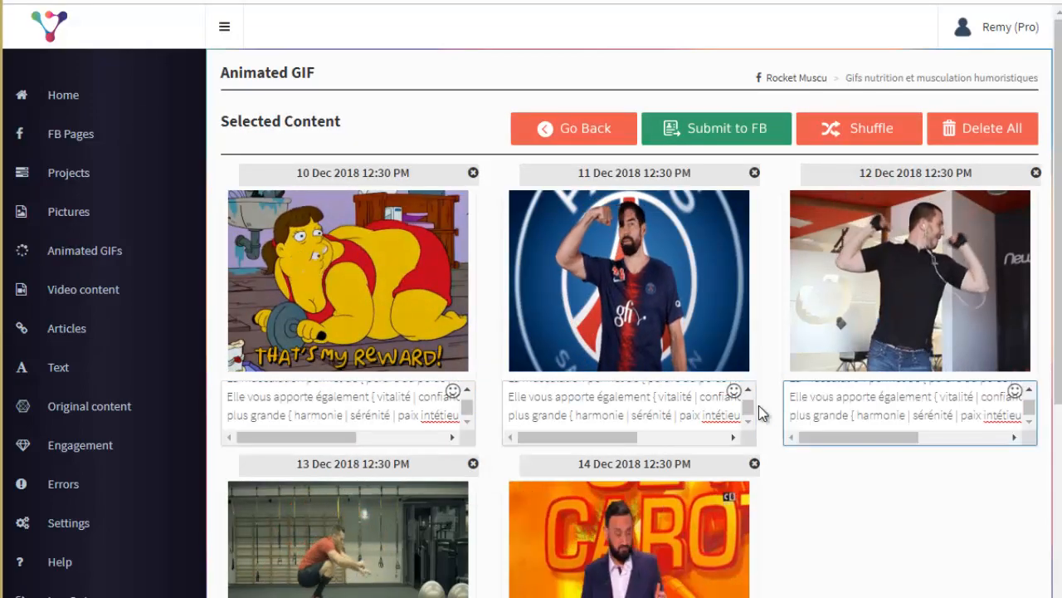
{"action": "scroll", "coordinate": [759, 403], "scroll_direction": "down", "scroll_amount": 2}
{"action": "left_click", "coordinate": [315, 512]}
{"action": "key", "text": "ctrl+v"}
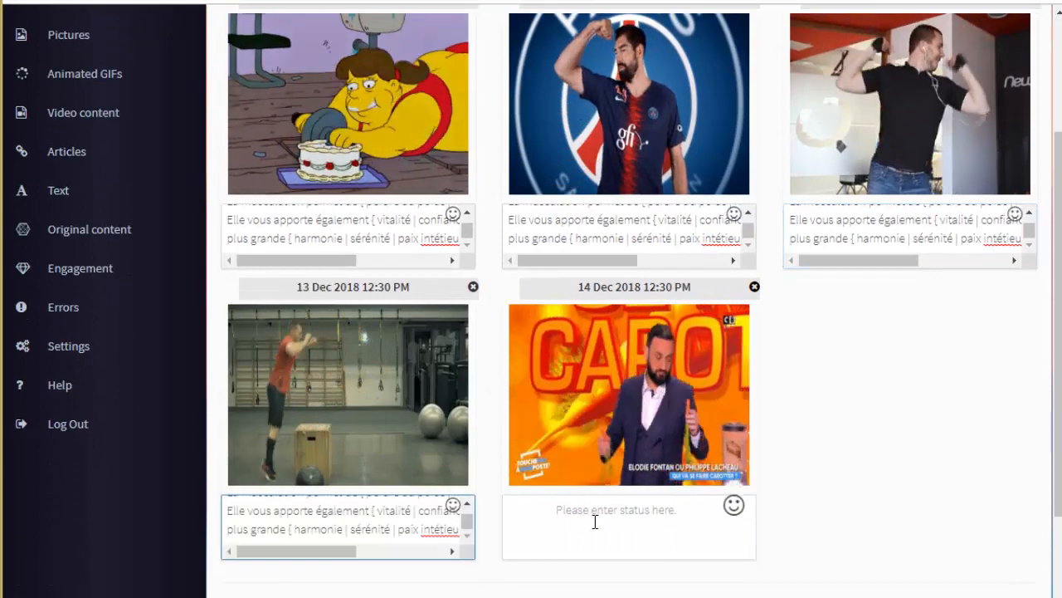
{"action": "left_click", "coordinate": [592, 521]}
{"action": "key", "text": "ctrl+v"}
Step: Bring annonce.txt back up in Bloc-notes and examine the braced alternatives in the musculation text
{"action": "scroll", "coordinate": [465, 323], "scroll_direction": "up", "scroll_amount": 1}
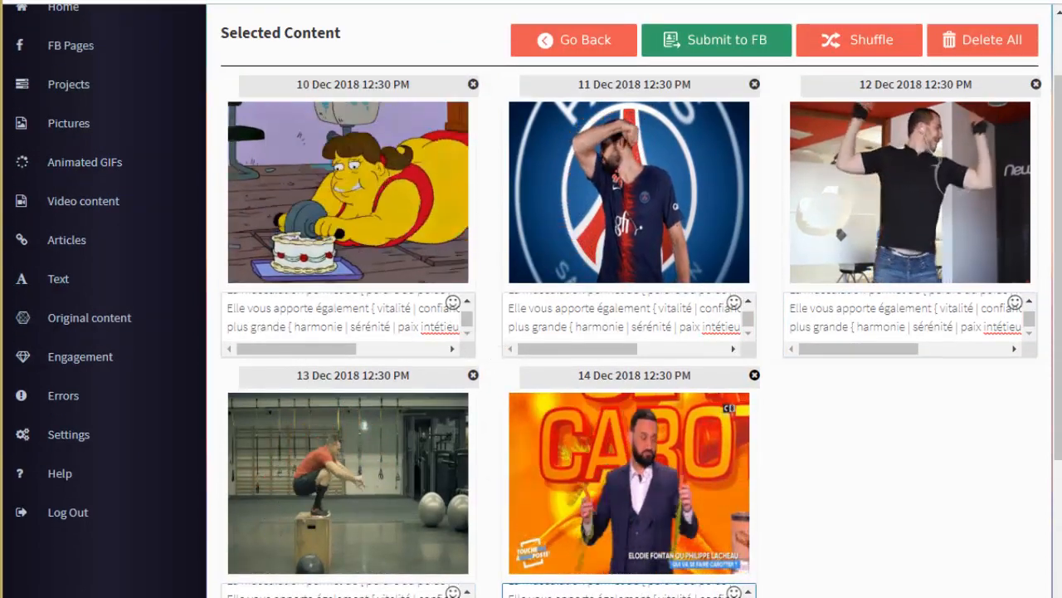
{"action": "left_click", "coordinate": [98, 591]}
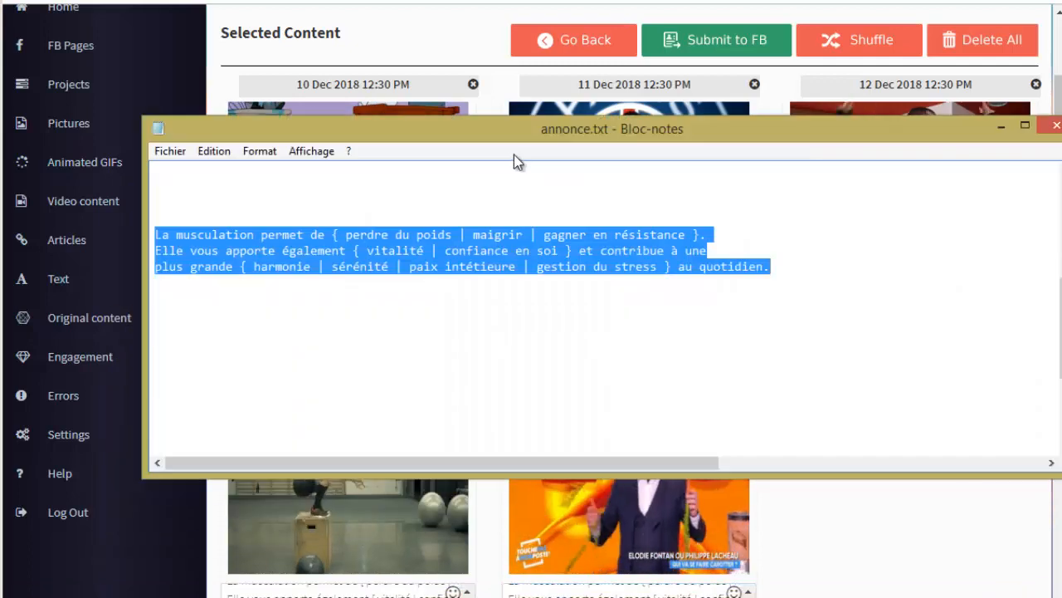
{"action": "left_click", "coordinate": [423, 292]}
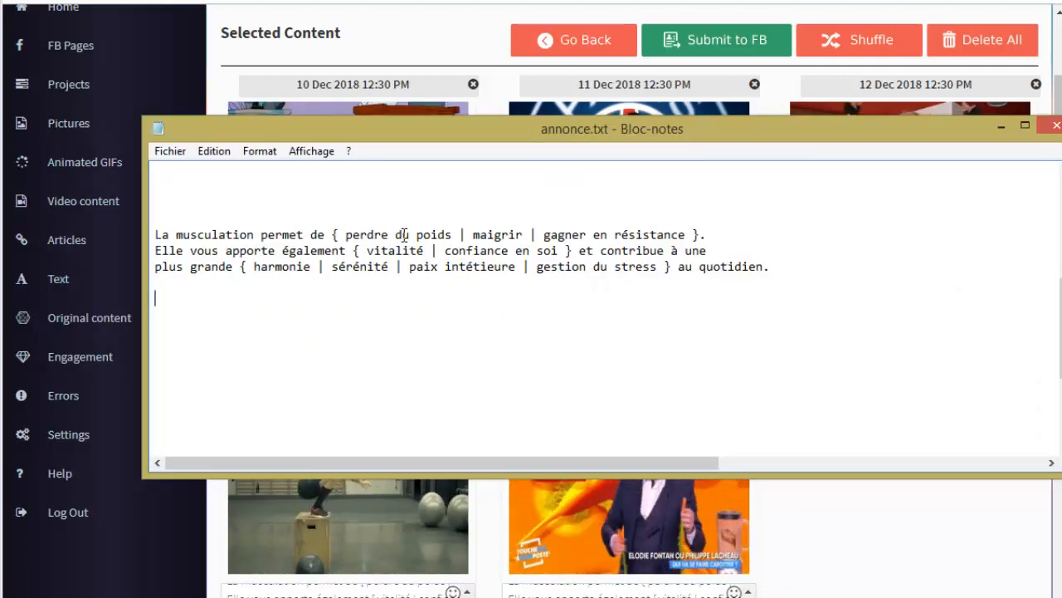
{"action": "left_click_drag", "start_coordinate": [525, 133], "coordinate": [553, 154]}
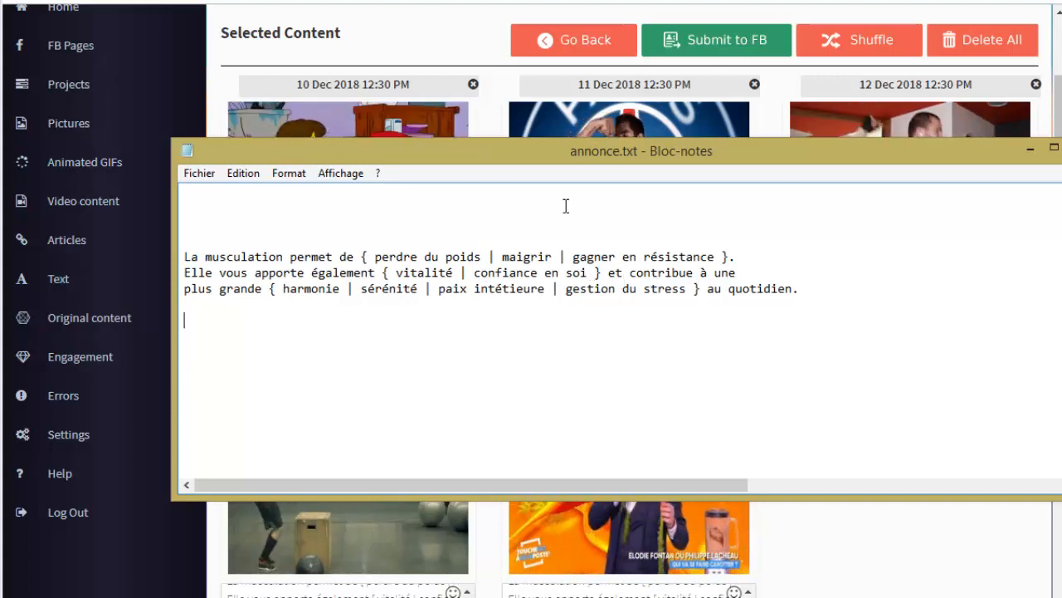
Step: Put Bloc-notes away and review the five selected GIFs with their pasted statuses
{"action": "left_click", "coordinate": [1030, 150]}
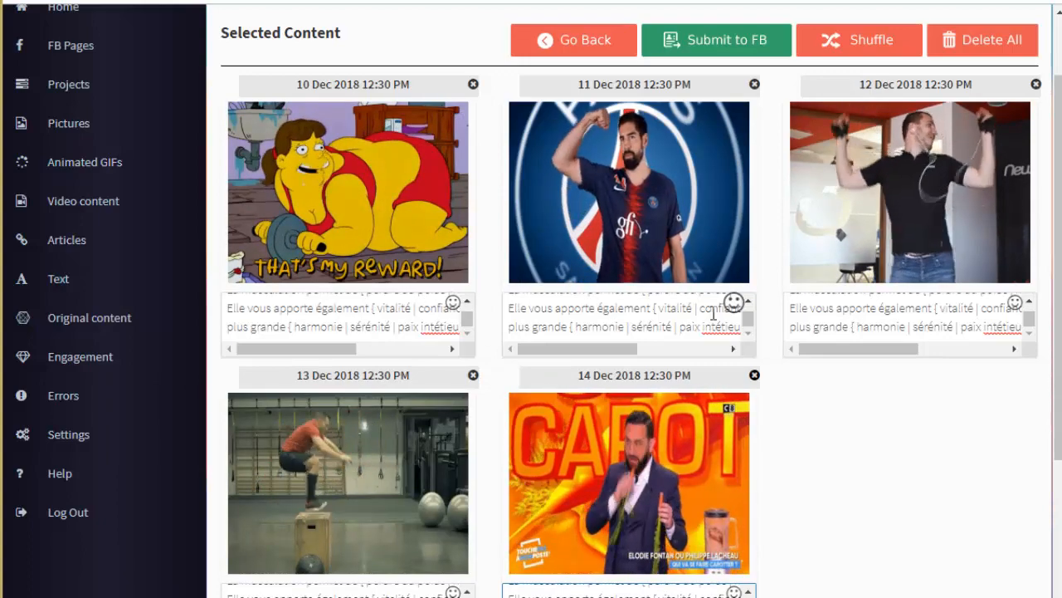
{"action": "scroll", "coordinate": [794, 340], "scroll_direction": "up", "scroll_amount": 1}
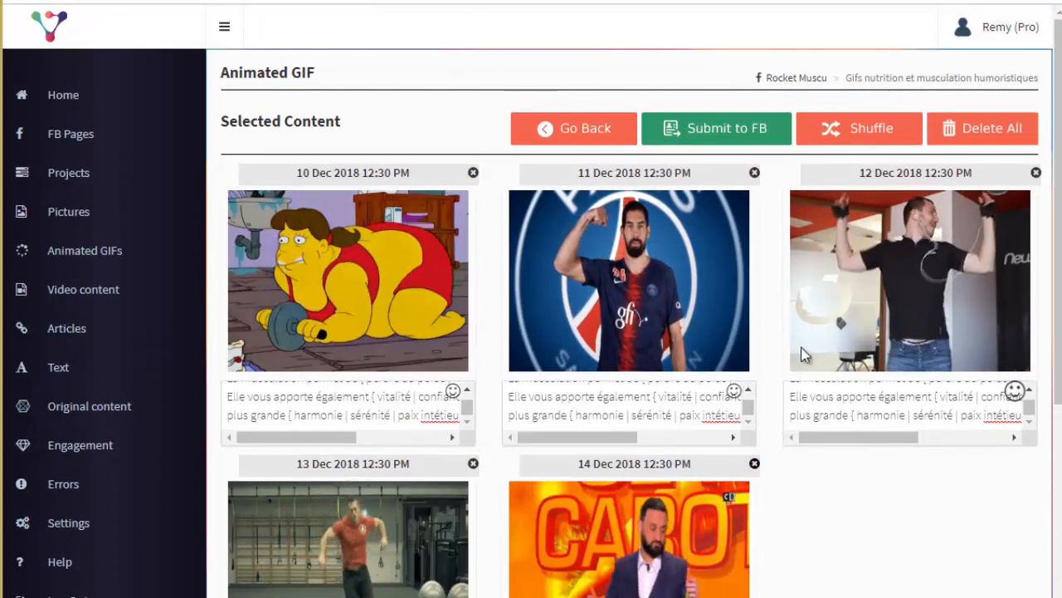
{"action": "scroll", "coordinate": [783, 365], "scroll_direction": "down", "scroll_amount": 1}
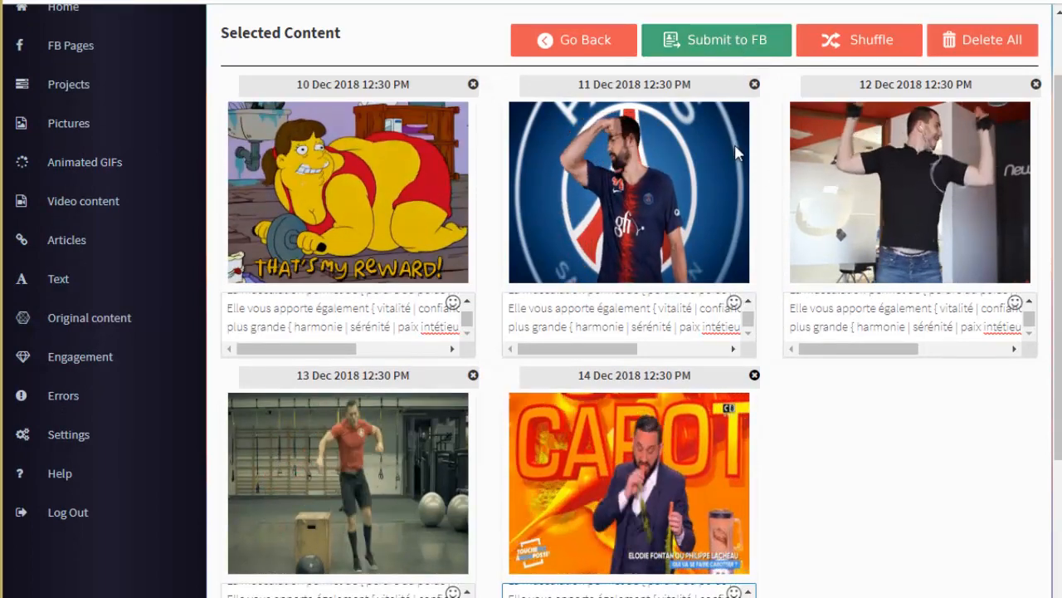
{"action": "scroll", "coordinate": [735, 152], "scroll_direction": "up", "scroll_amount": 1}
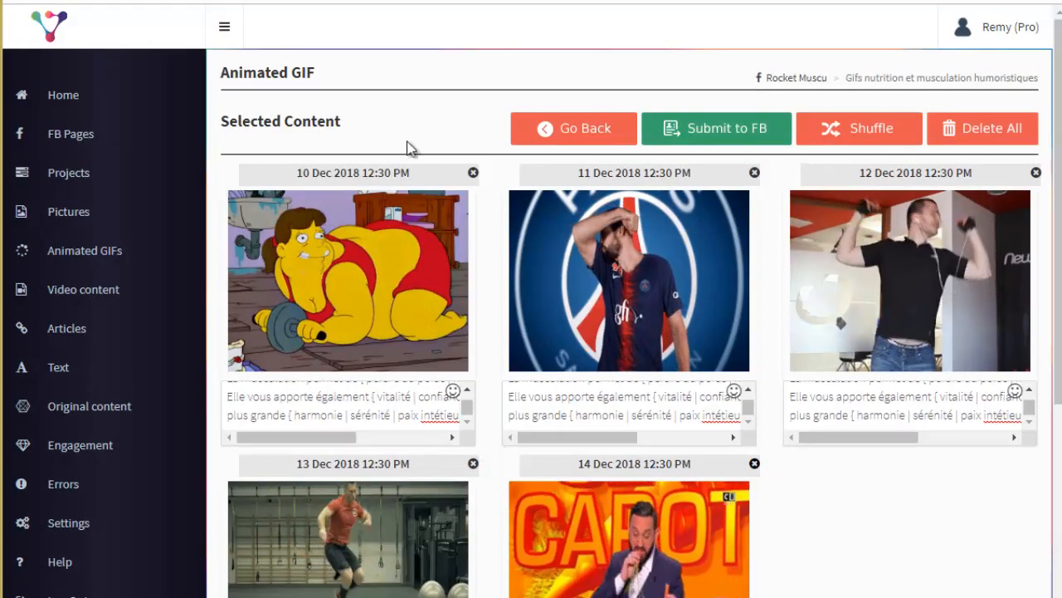
Step: Open the article links page for the Rocket Muscu page and the project "Articles inspirants musculation et recettes nutrition"
{"action": "scroll", "coordinate": [332, 249], "scroll_direction": "down", "scroll_amount": 2}
{"action": "left_click", "coordinate": [147, 249]}
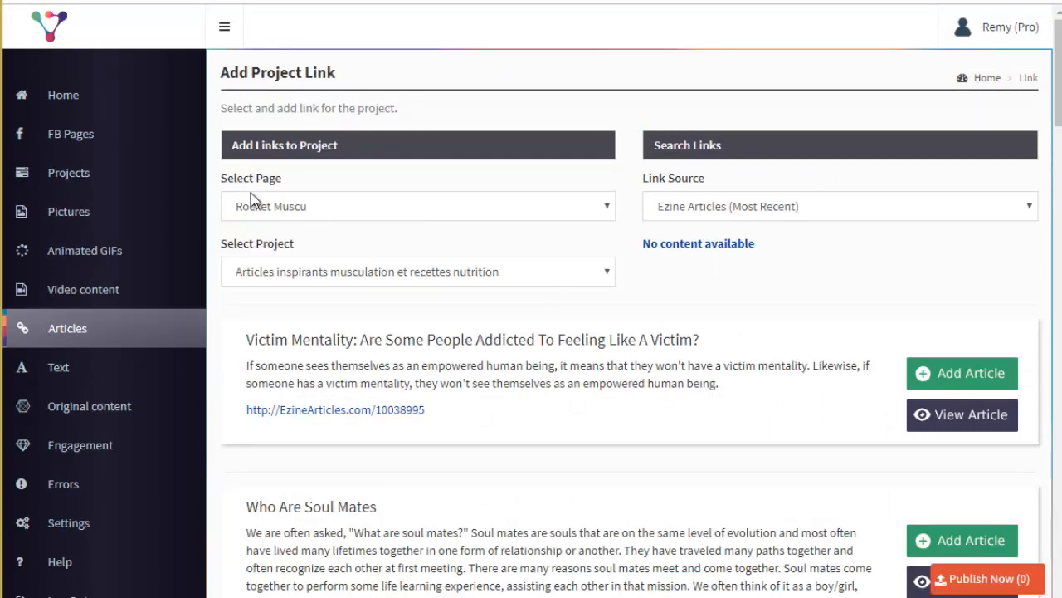
{"action": "left_click", "coordinate": [300, 211]}
{"action": "left_click", "coordinate": [294, 206]}
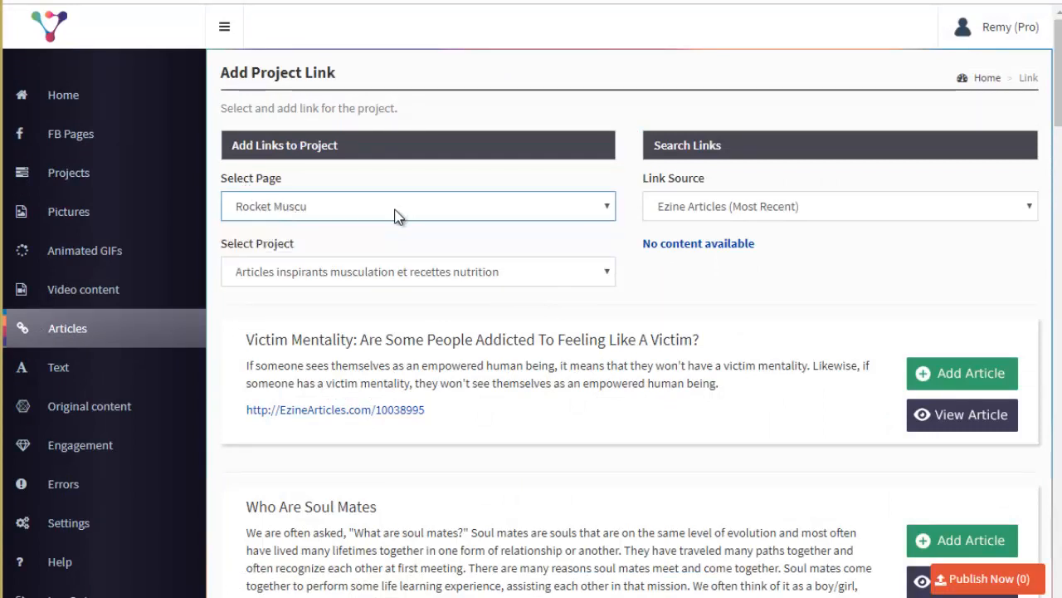
{"action": "left_click", "coordinate": [425, 264]}
{"action": "left_click", "coordinate": [334, 292]}
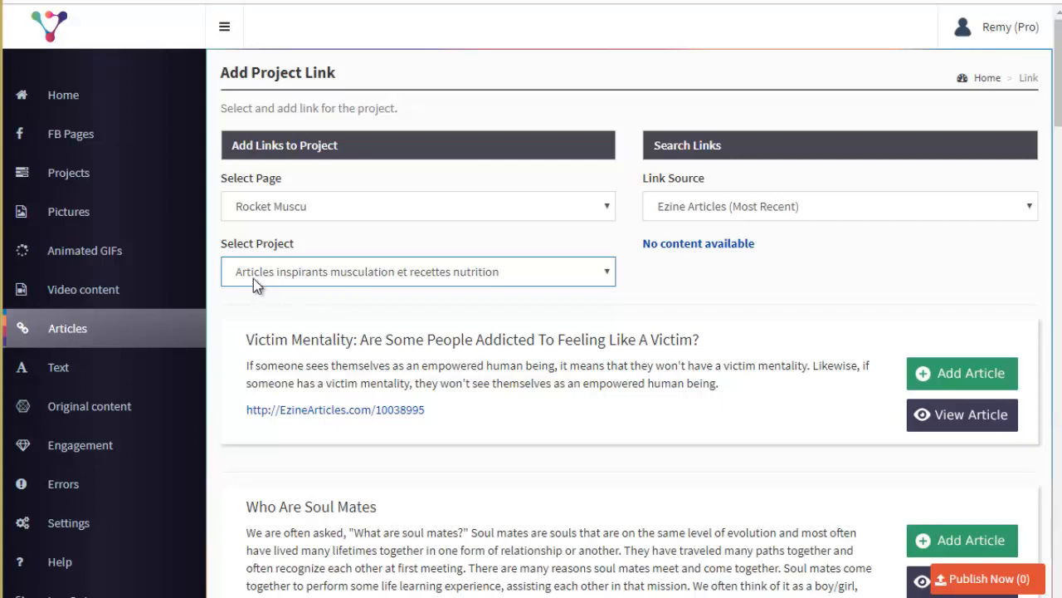
Step: Check the available link sources and look through the most recent Ezine articles
{"action": "left_click", "coordinate": [832, 212]}
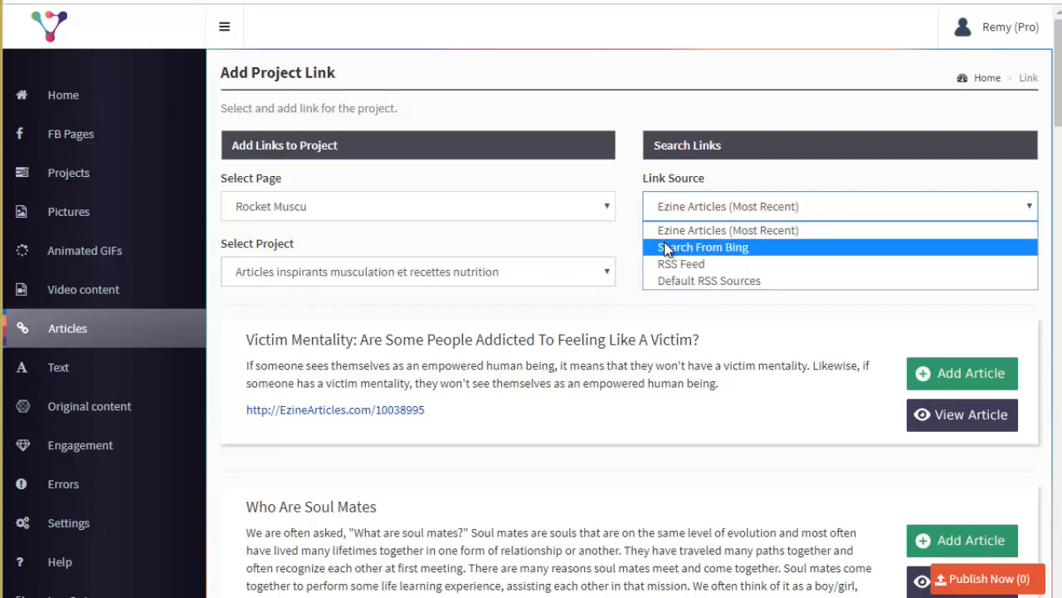
{"action": "scroll", "coordinate": [640, 365], "scroll_direction": "down", "scroll_amount": 4}
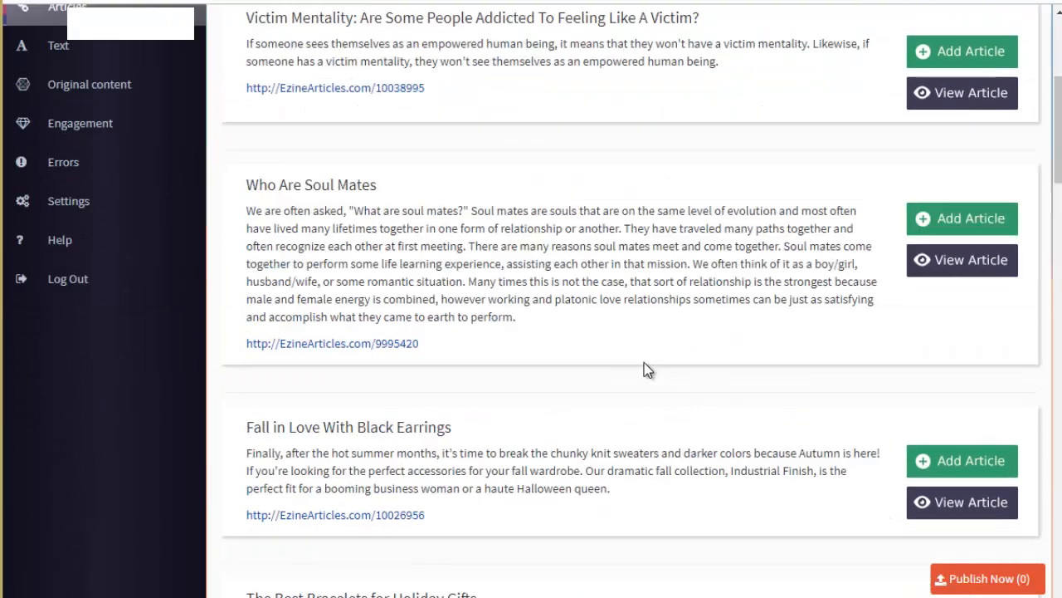
{"action": "scroll", "coordinate": [644, 362], "scroll_direction": "up", "scroll_amount": 4}
Step: Try Default RSS Sources as the link source with the Health category and look through its RSS feeds
{"action": "left_click", "coordinate": [724, 217]}
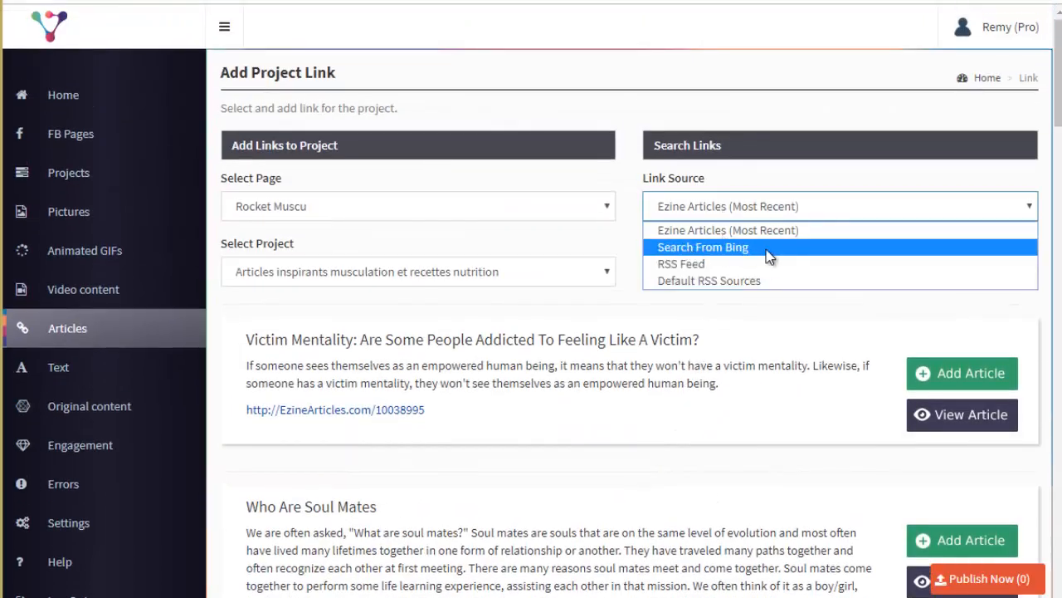
{"action": "left_click", "coordinate": [704, 284]}
{"action": "left_click", "coordinate": [730, 271]}
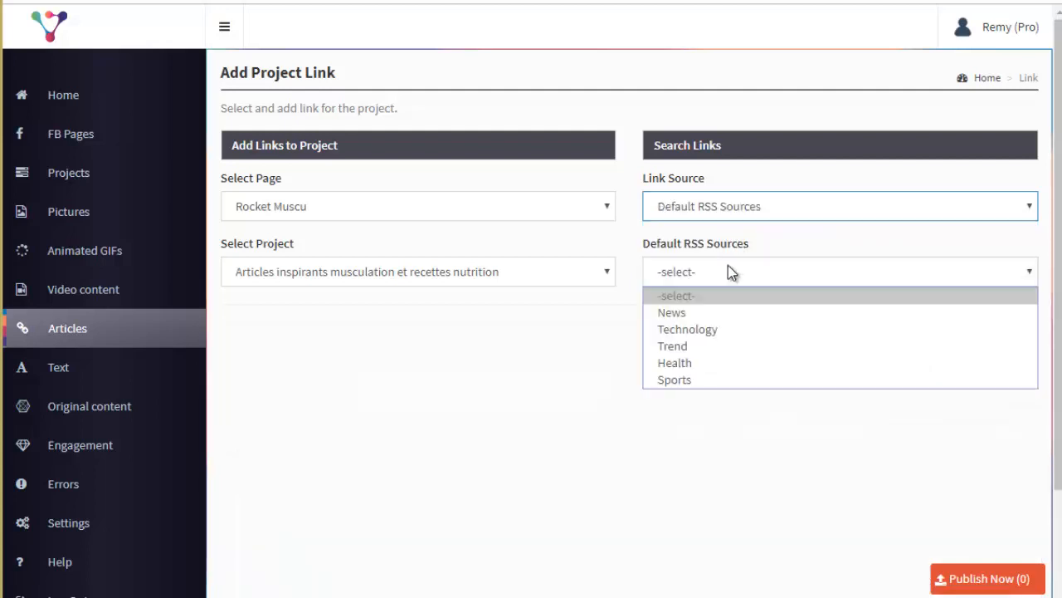
{"action": "left_click", "coordinate": [691, 363]}
{"action": "left_click", "coordinate": [711, 338]}
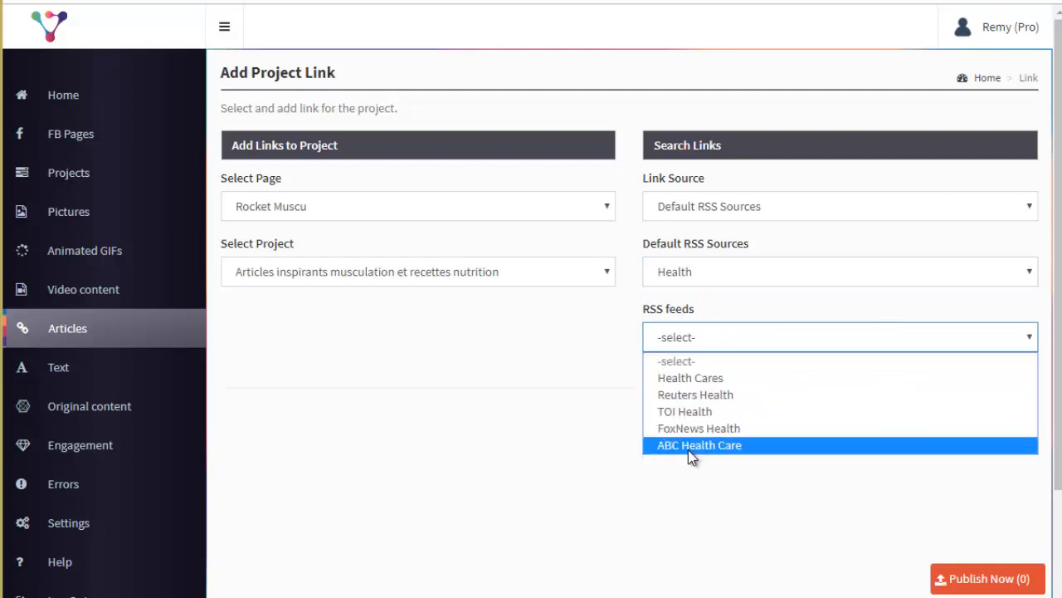
{"action": "left_click", "coordinate": [675, 403]}
Step: Set the link source to RSS Feed and bring up All Musculation's Flux RSS page to look for feed links
{"action": "left_click", "coordinate": [758, 207]}
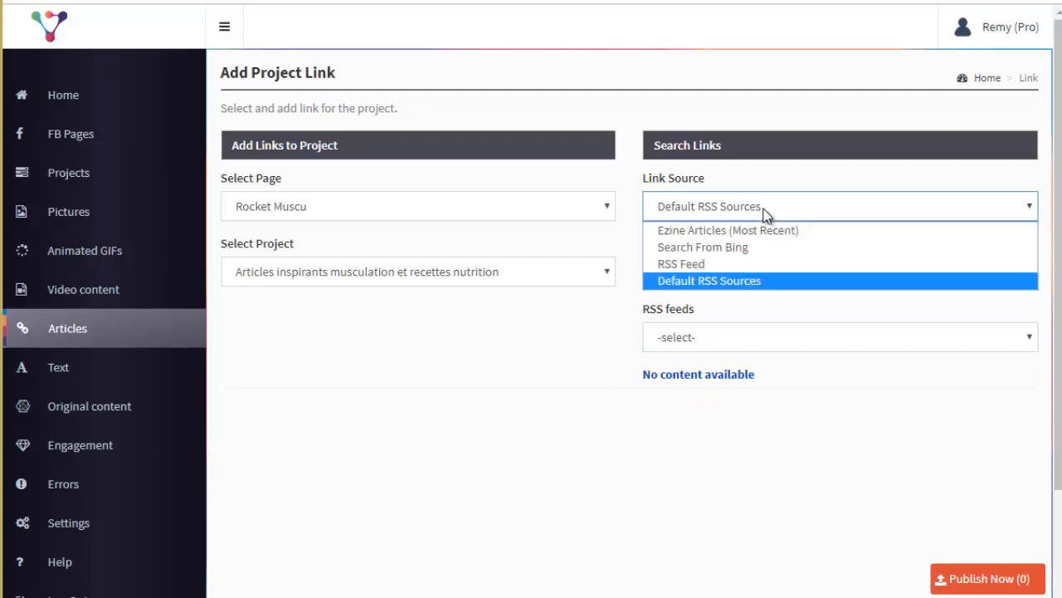
{"action": "left_click", "coordinate": [751, 263]}
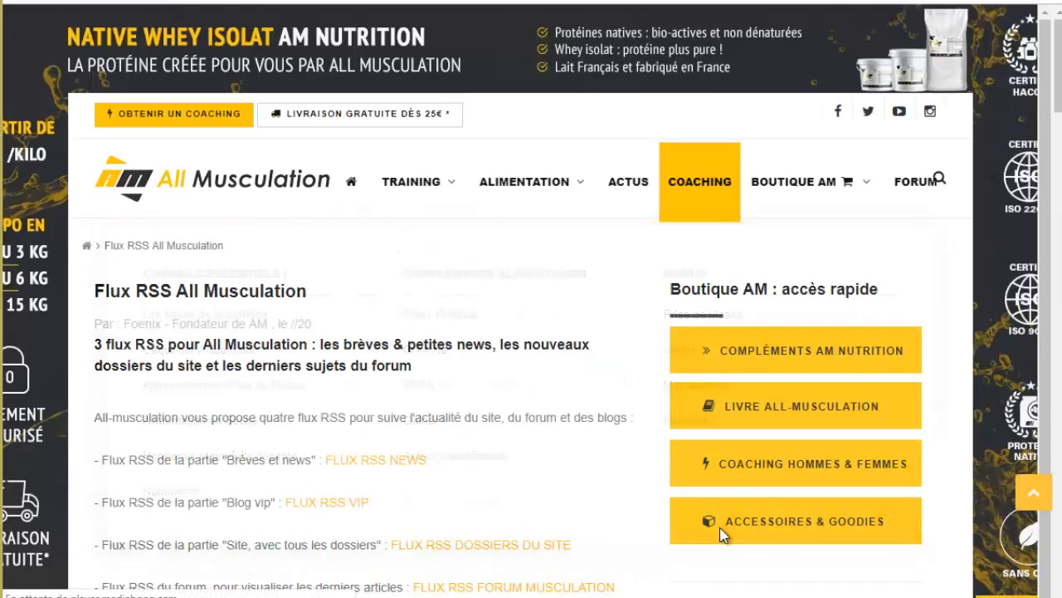
{"action": "scroll", "coordinate": [109, 375], "scroll_direction": "down", "scroll_amount": 1}
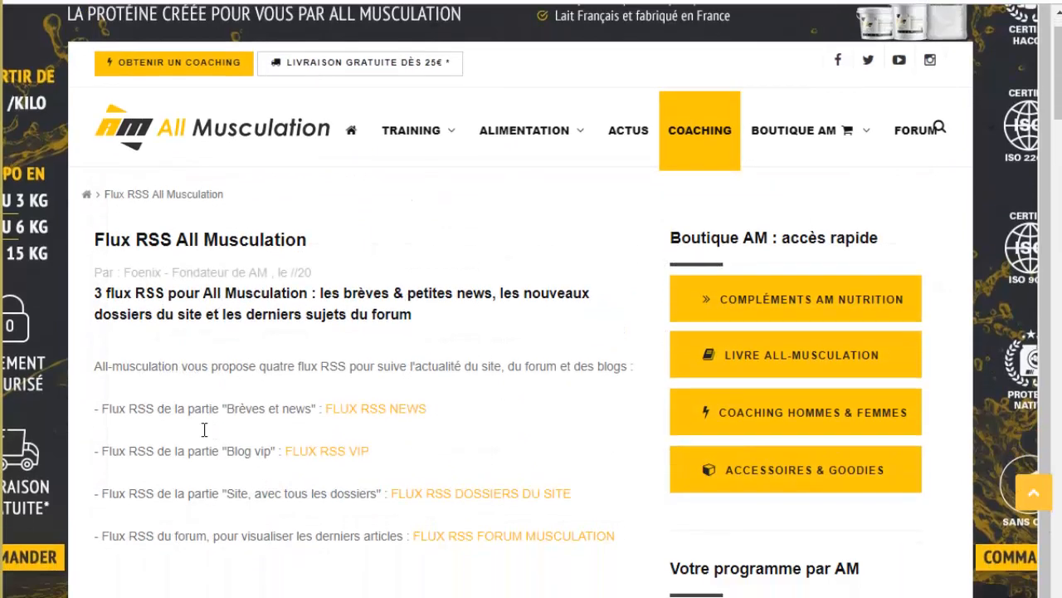